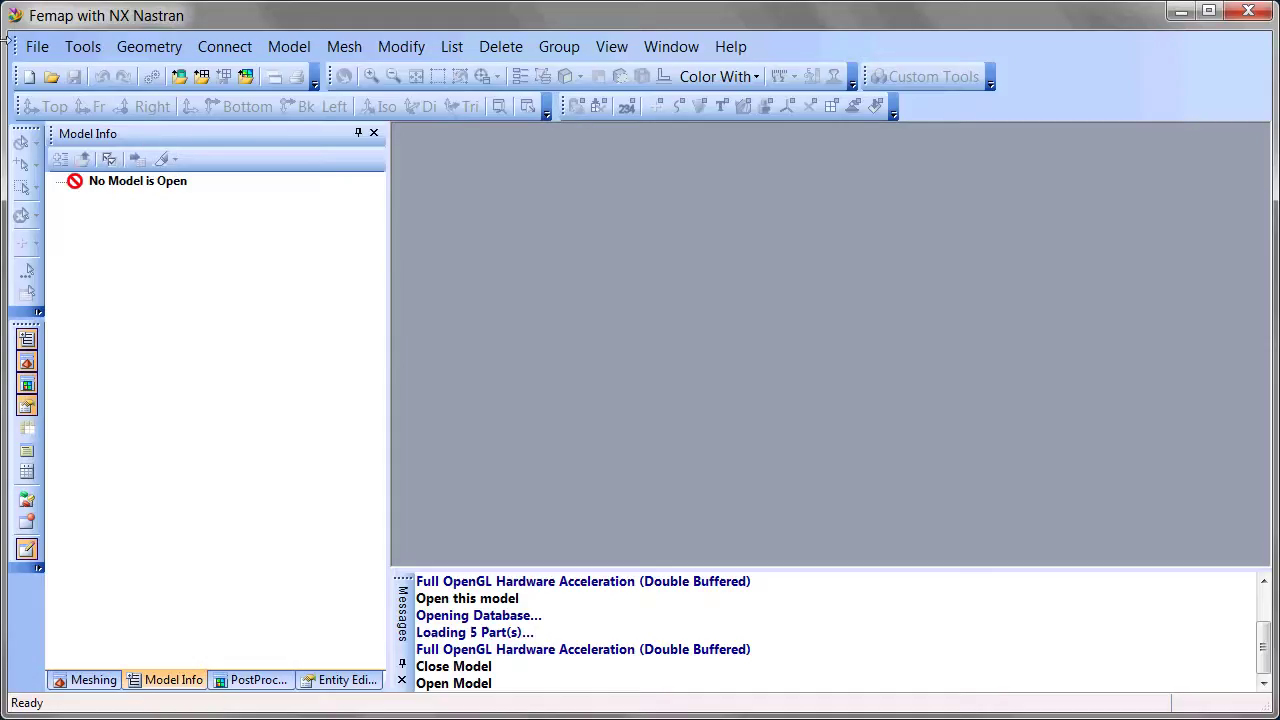
Open Rotor-SolidHub-Start.modfem from the Rotor Dynamics folder.
{"action": "left_click", "coordinate": [40, 48]}
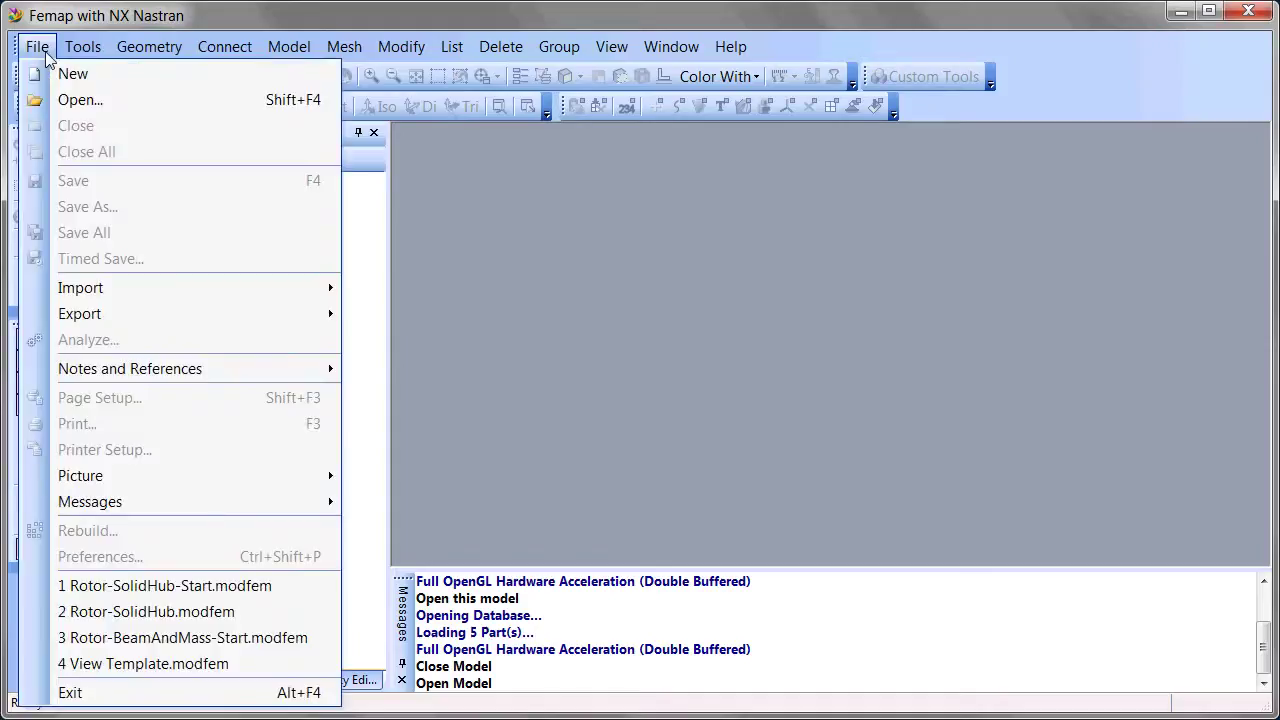
{"action": "left_click", "coordinate": [96, 101]}
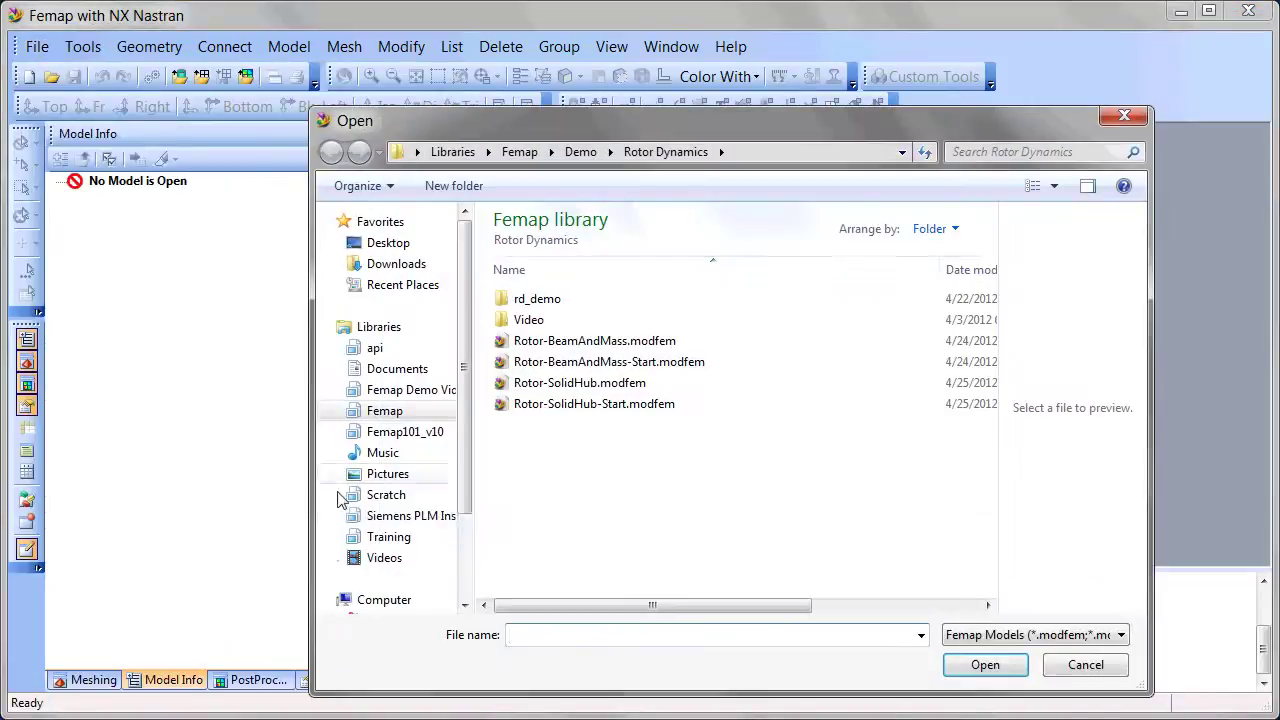
{"action": "left_click", "coordinate": [619, 410]}
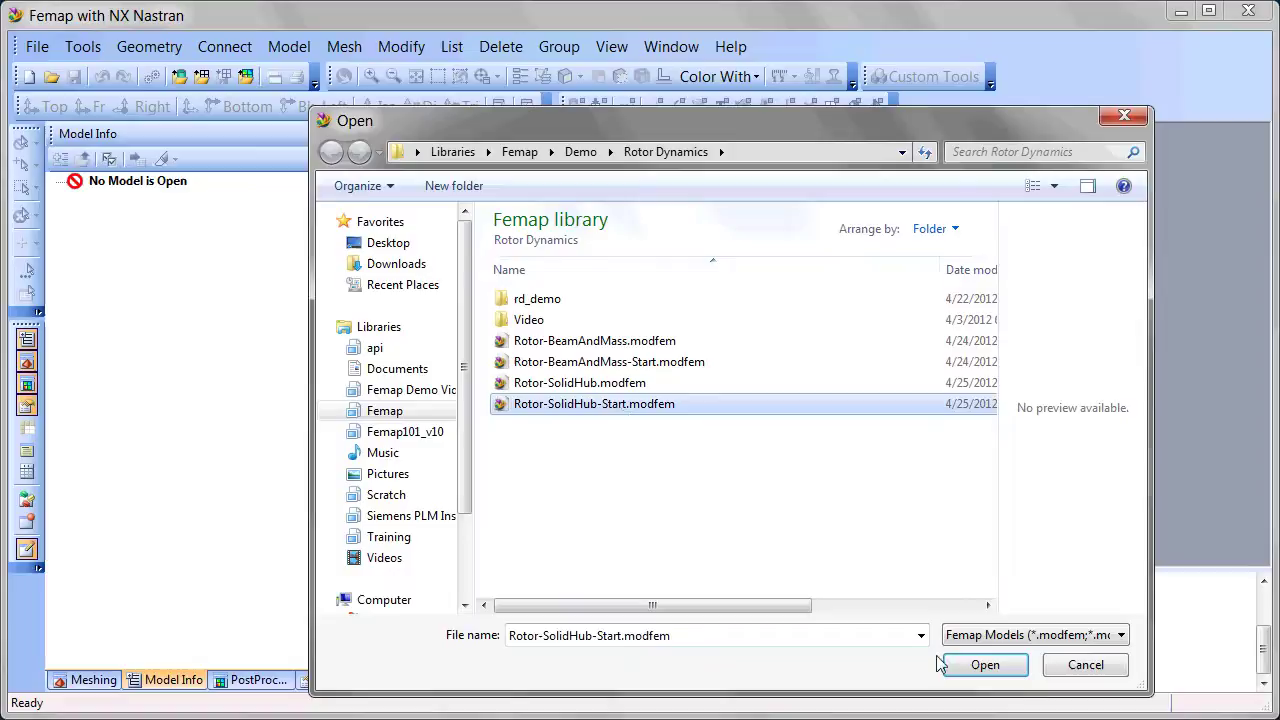
{"action": "left_click", "coordinate": [985, 665]}
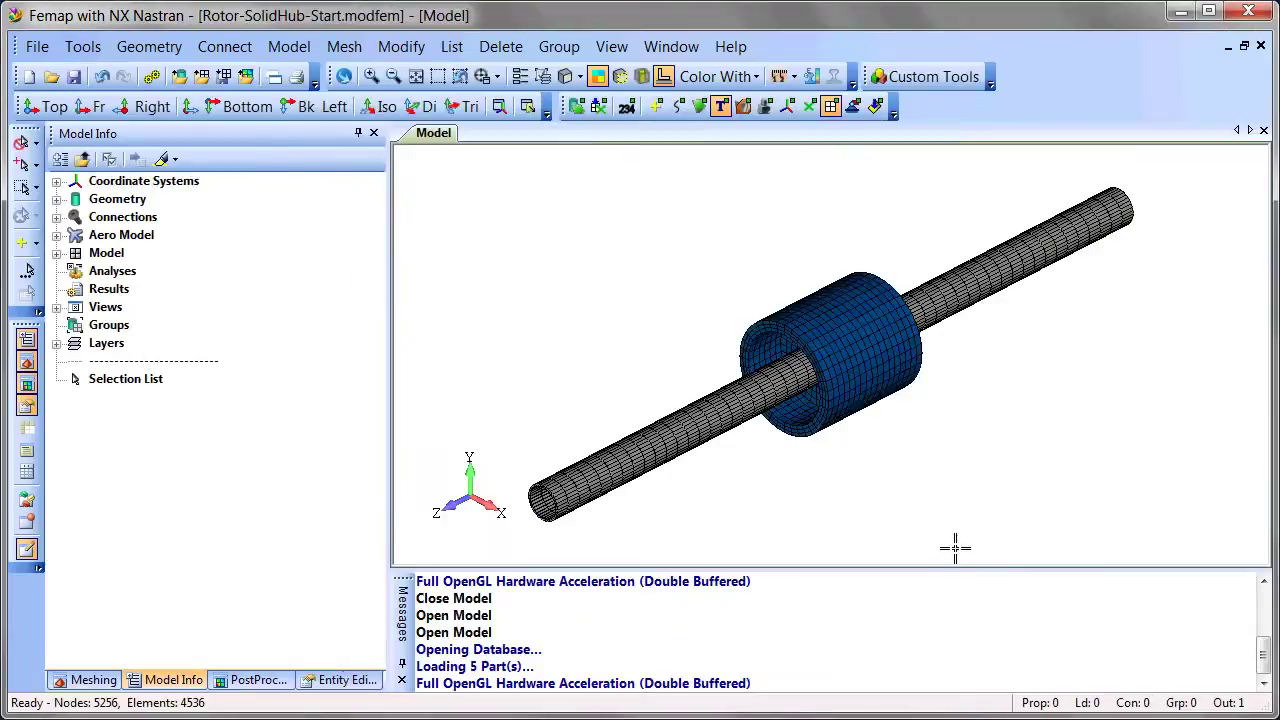
Inspect the 4330 Alloy Steel material's values in the Entity Editor.
{"action": "left_click", "coordinate": [57, 253]}
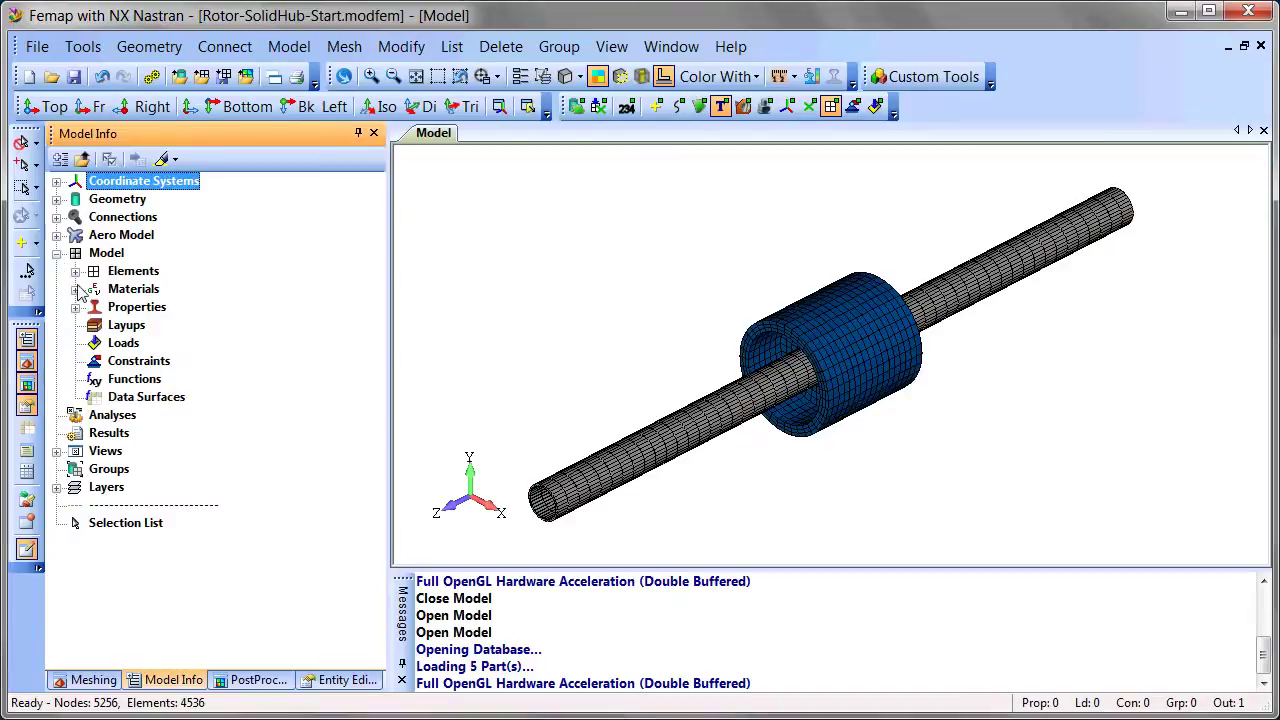
{"action": "left_click", "coordinate": [75, 289]}
{"action": "left_click", "coordinate": [228, 310]}
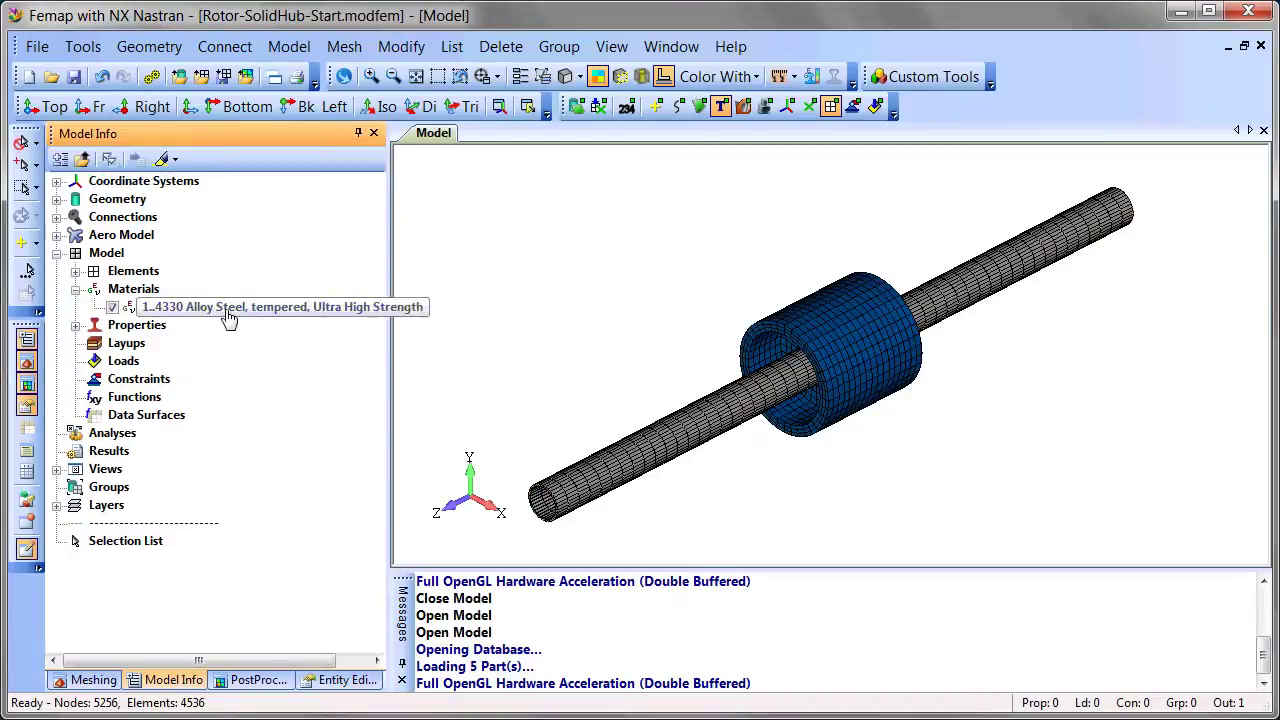
{"action": "left_click", "coordinate": [345, 681]}
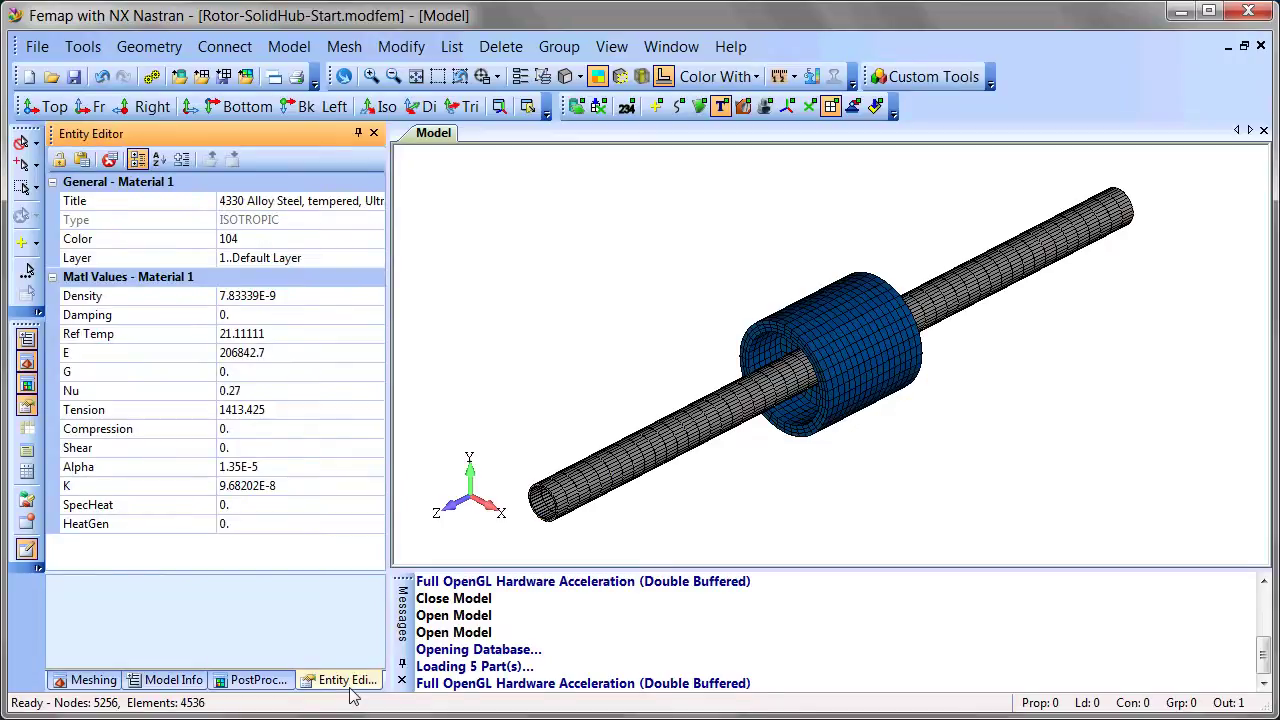
{"action": "left_click", "coordinate": [173, 680]}
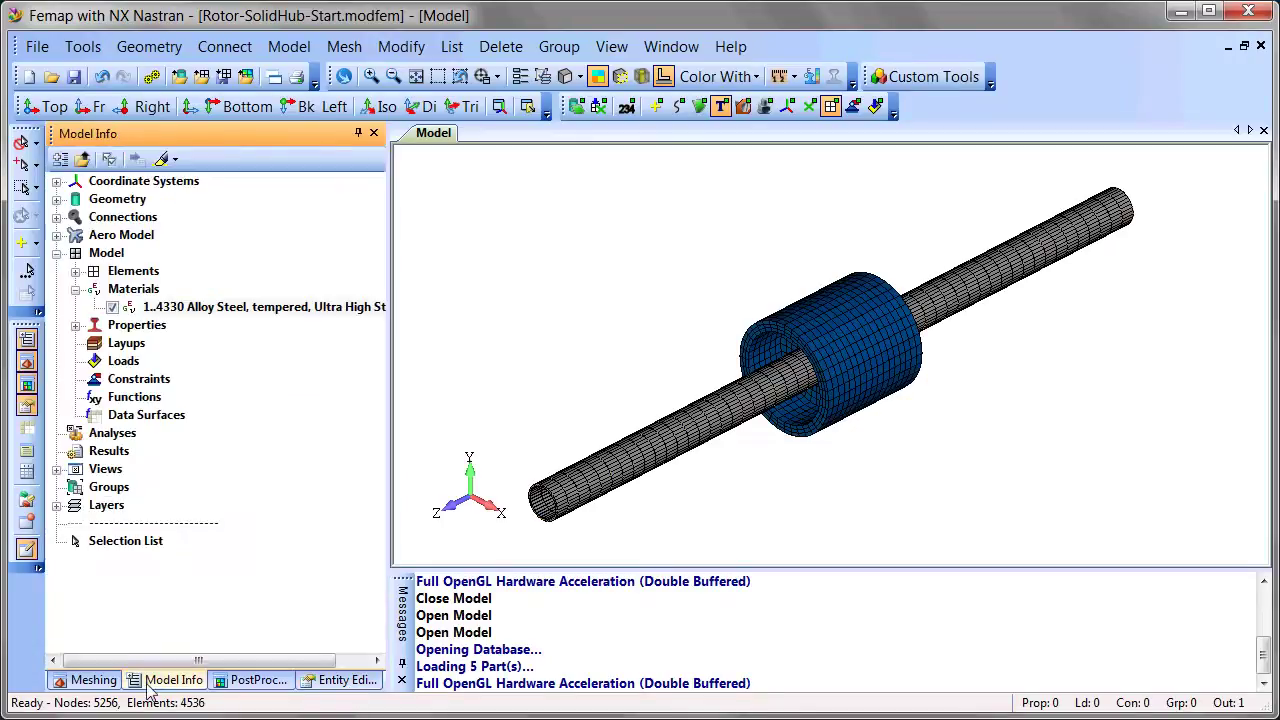
Highlight the Shaft and Solid Hub properties in the model view.
{"action": "left_click", "coordinate": [75, 271]}
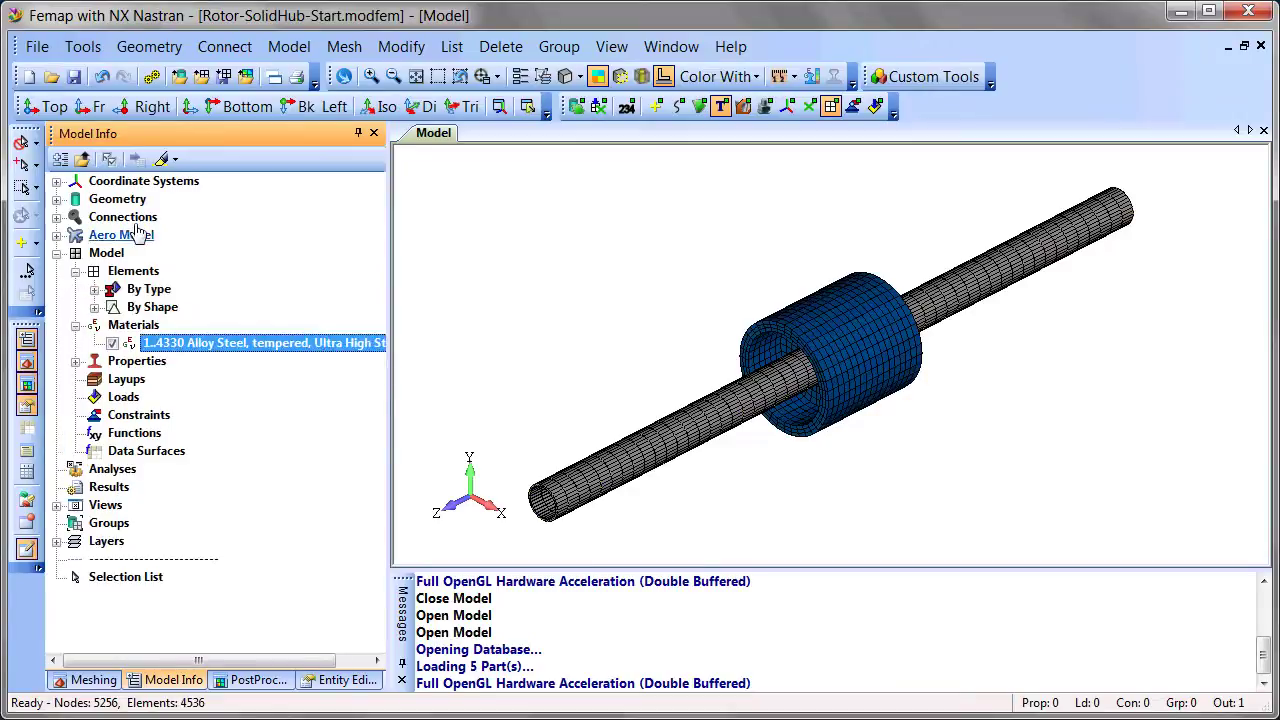
{"action": "left_click", "coordinate": [160, 160]}
{"action": "left_click", "coordinate": [75, 361]}
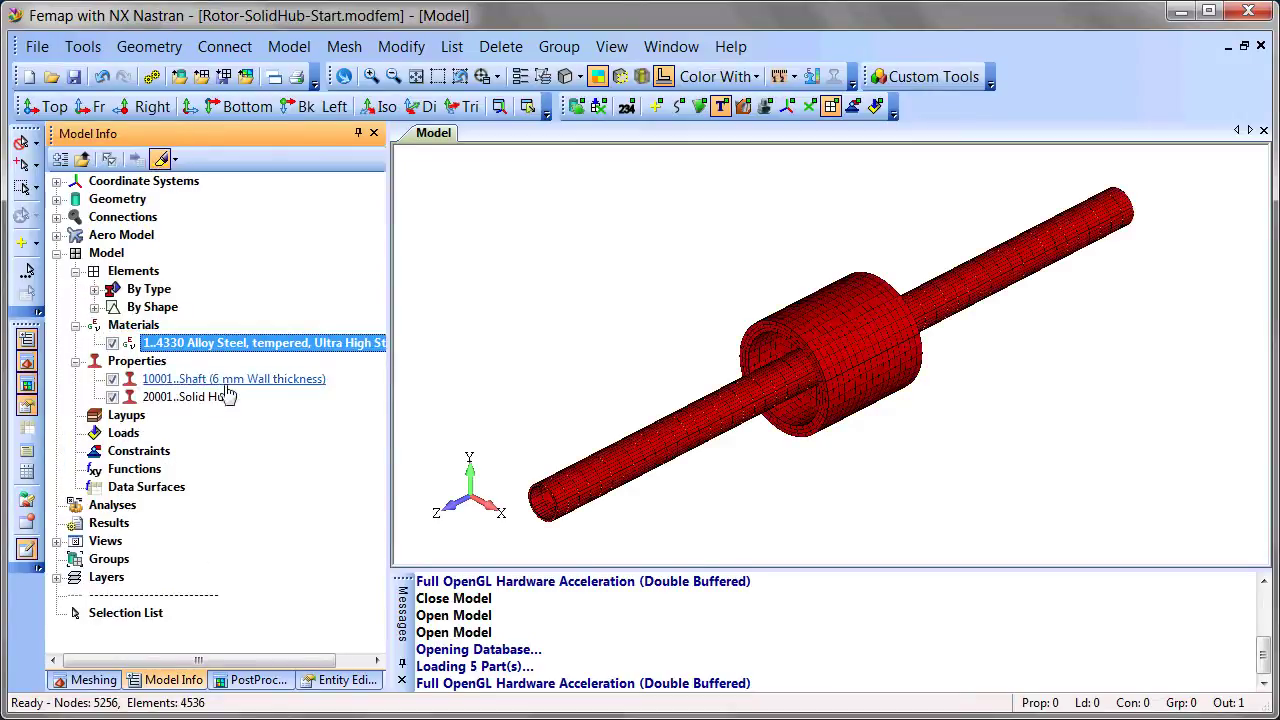
{"action": "left_click", "coordinate": [305, 385]}
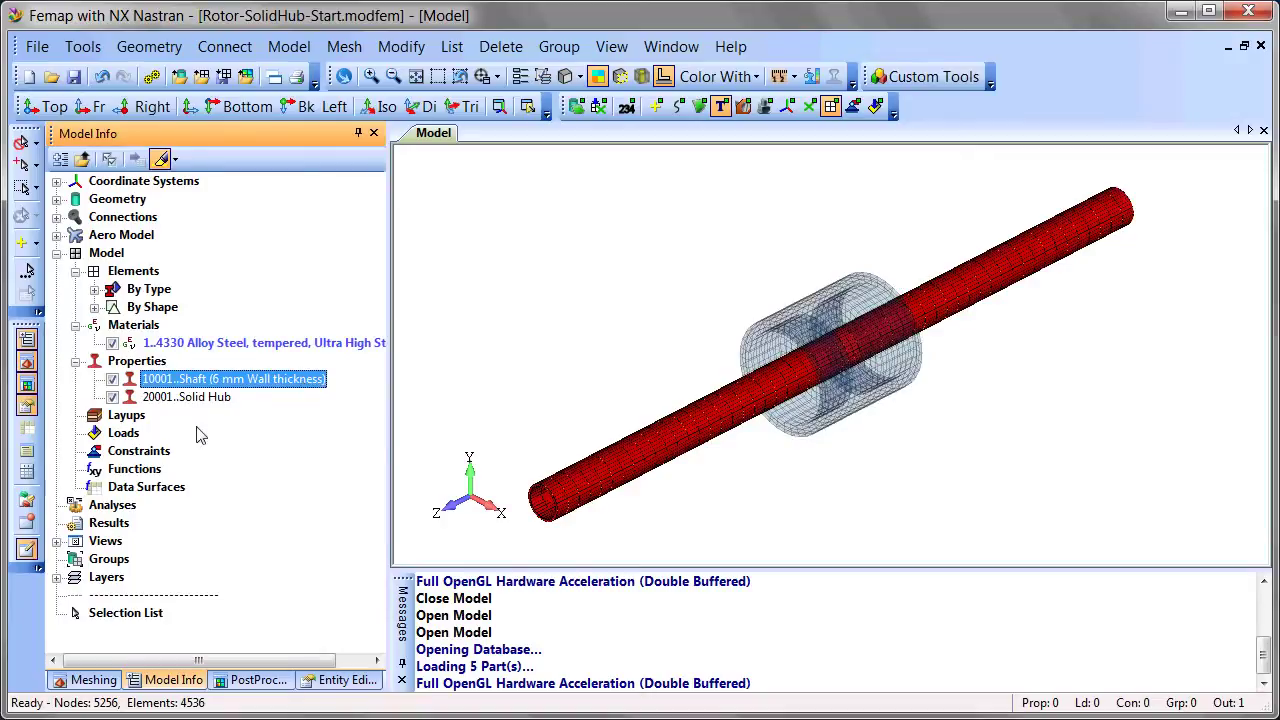
{"action": "left_click", "coordinate": [220, 403]}
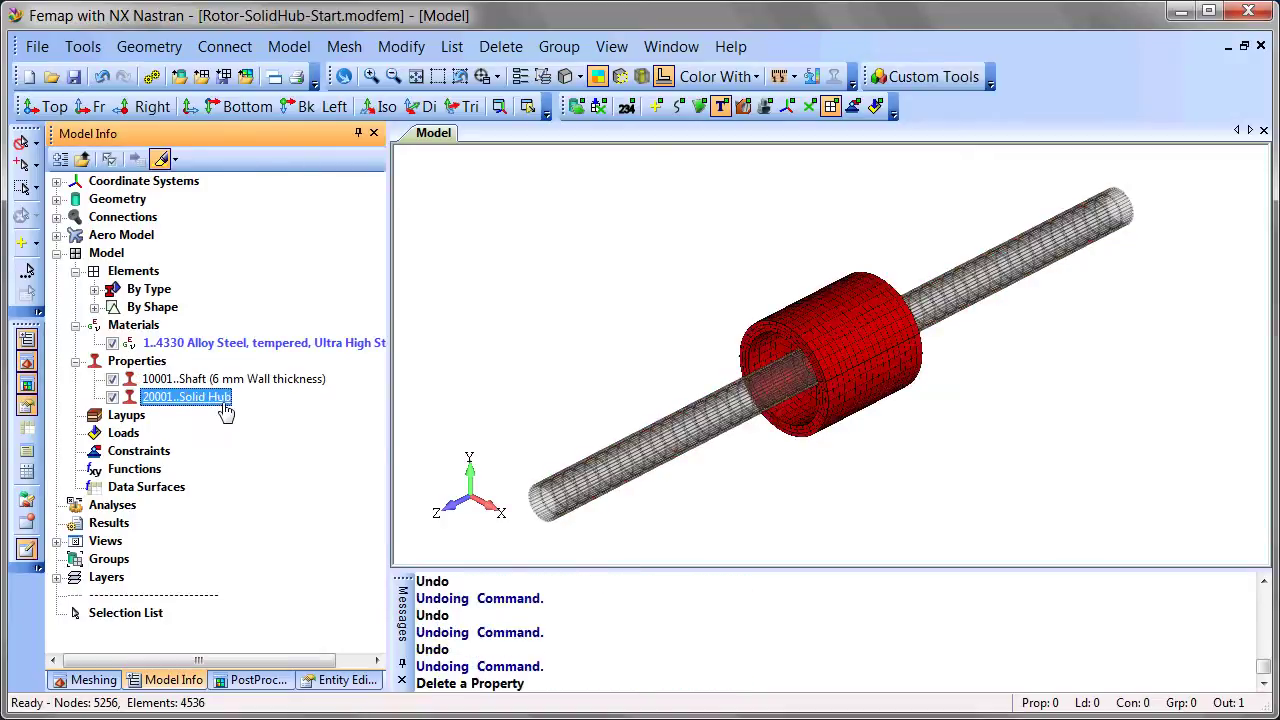
Show the Rotating Reference coordinate system (CSys 101) axes and regenerate the view.
{"action": "left_click", "coordinate": [57, 181]}
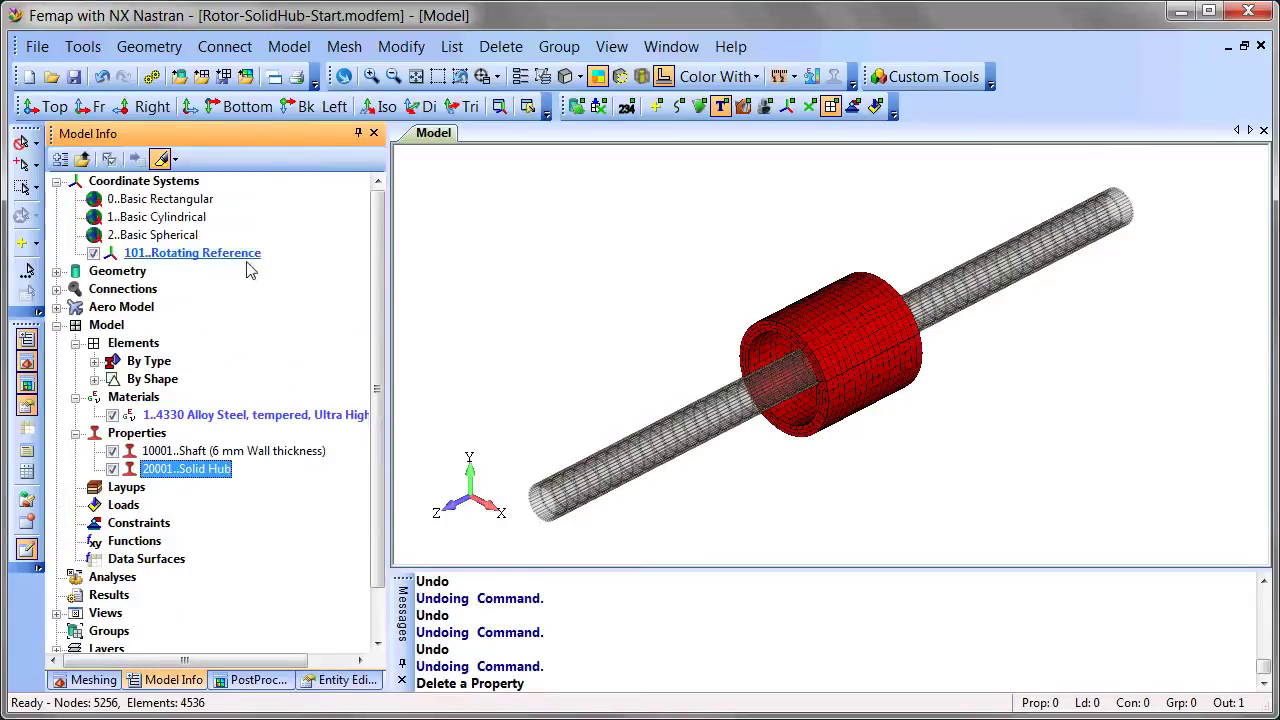
{"action": "left_click", "coordinate": [243, 258]}
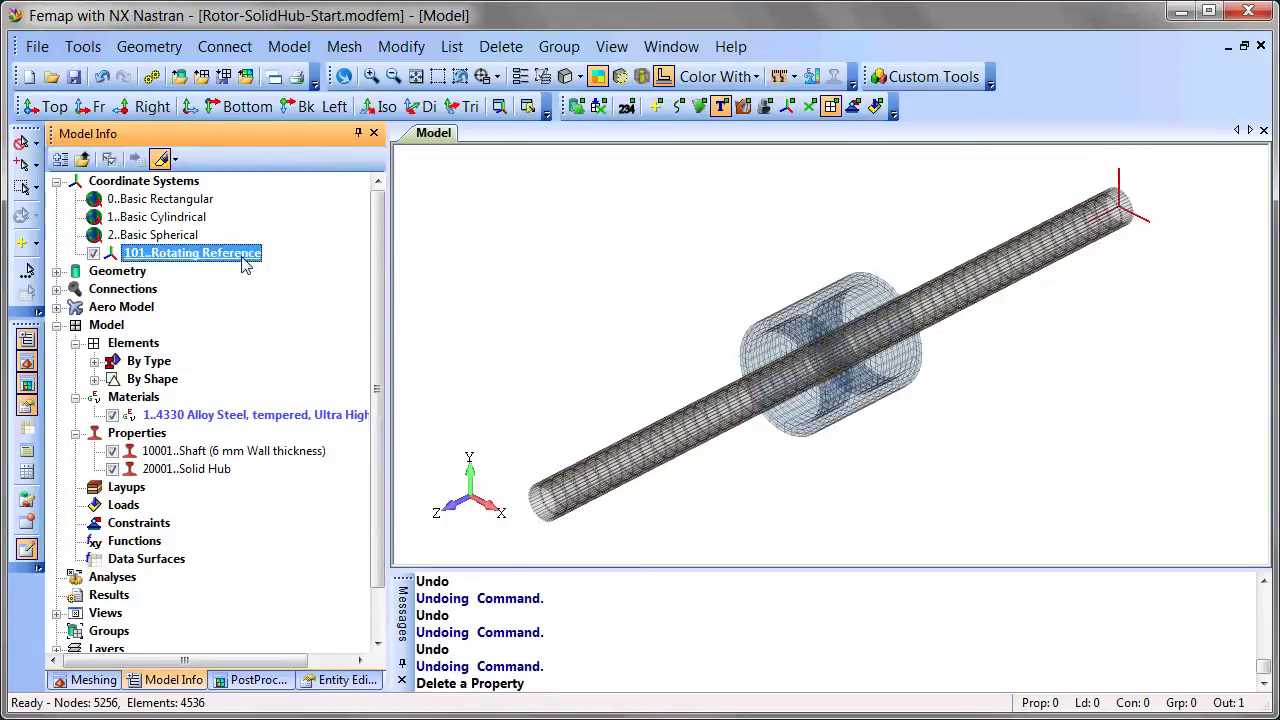
{"action": "left_click", "coordinate": [791, 110]}
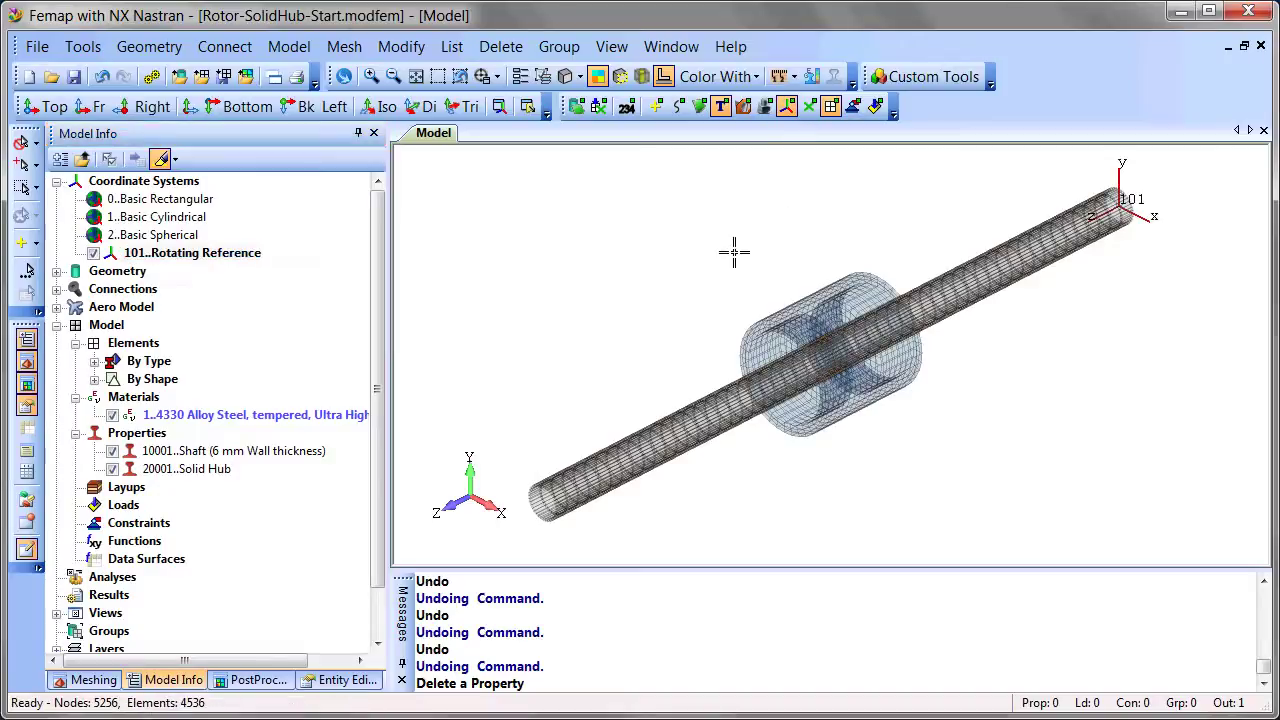
{"action": "key", "text": "ctrl+g"}
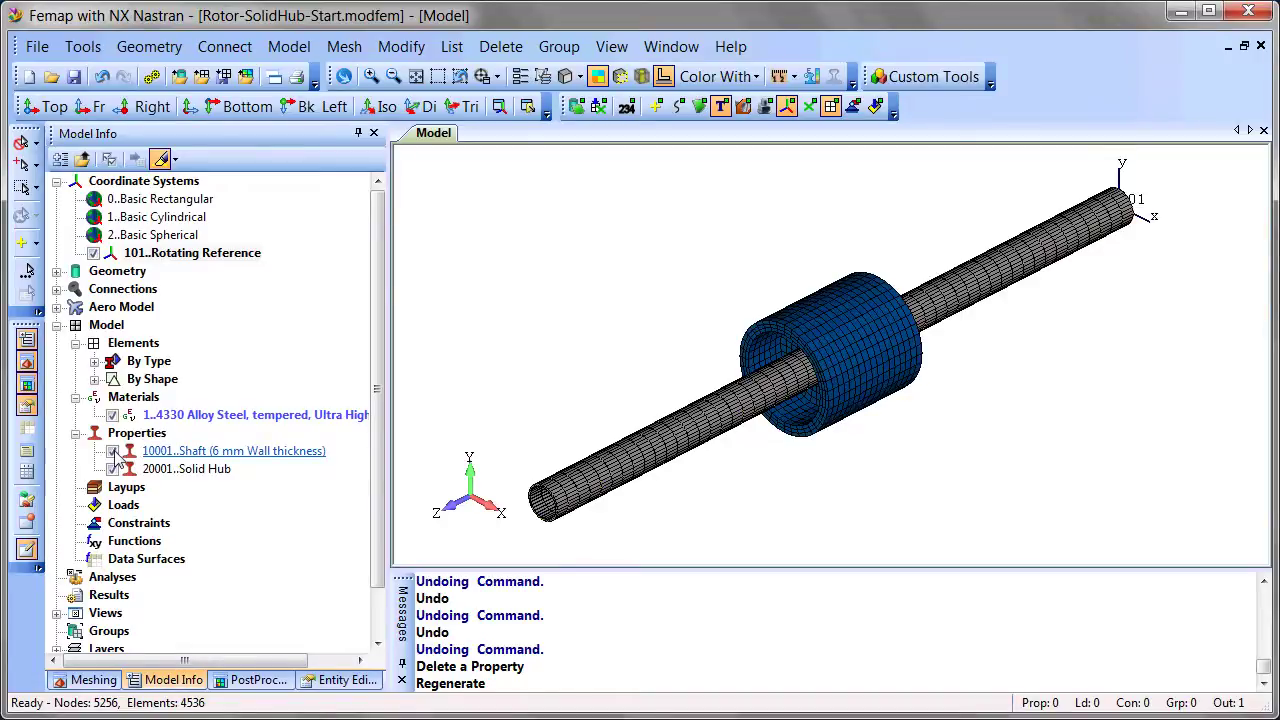
Hide the Shaft property elements and display nodes and curves.
{"action": "left_click", "coordinate": [113, 451]}
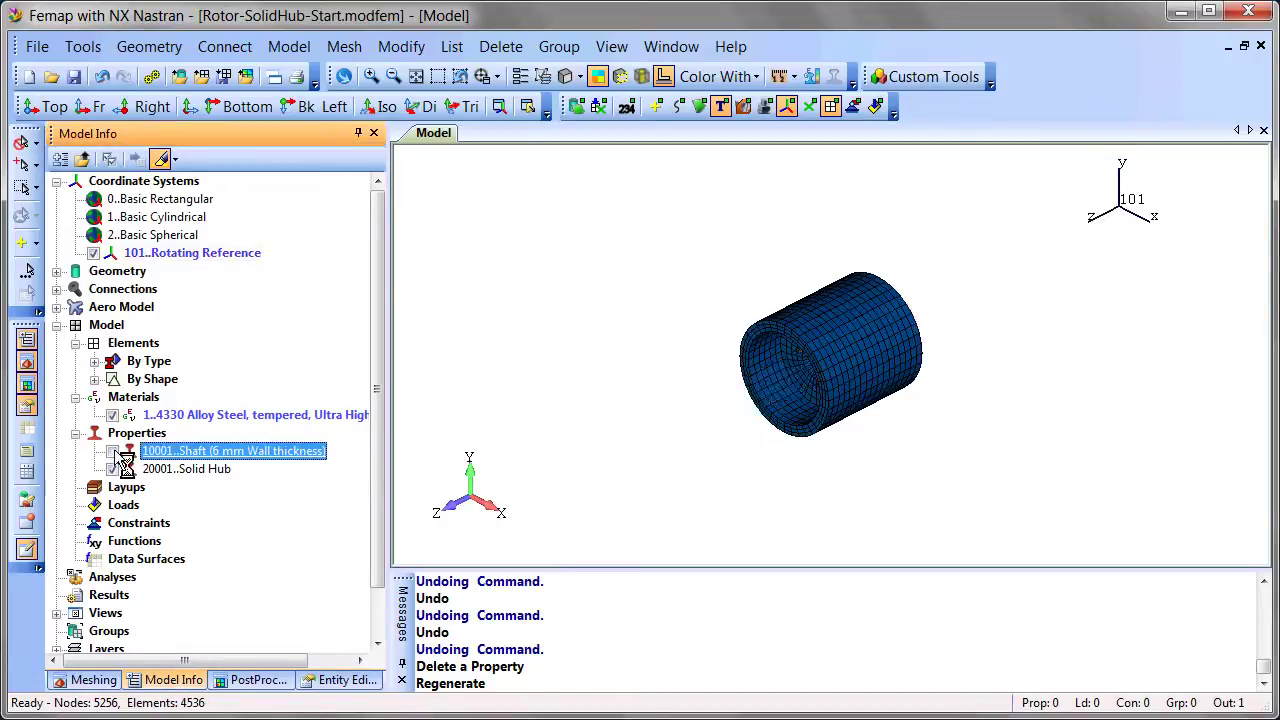
{"action": "left_click", "coordinate": [700, 278]}
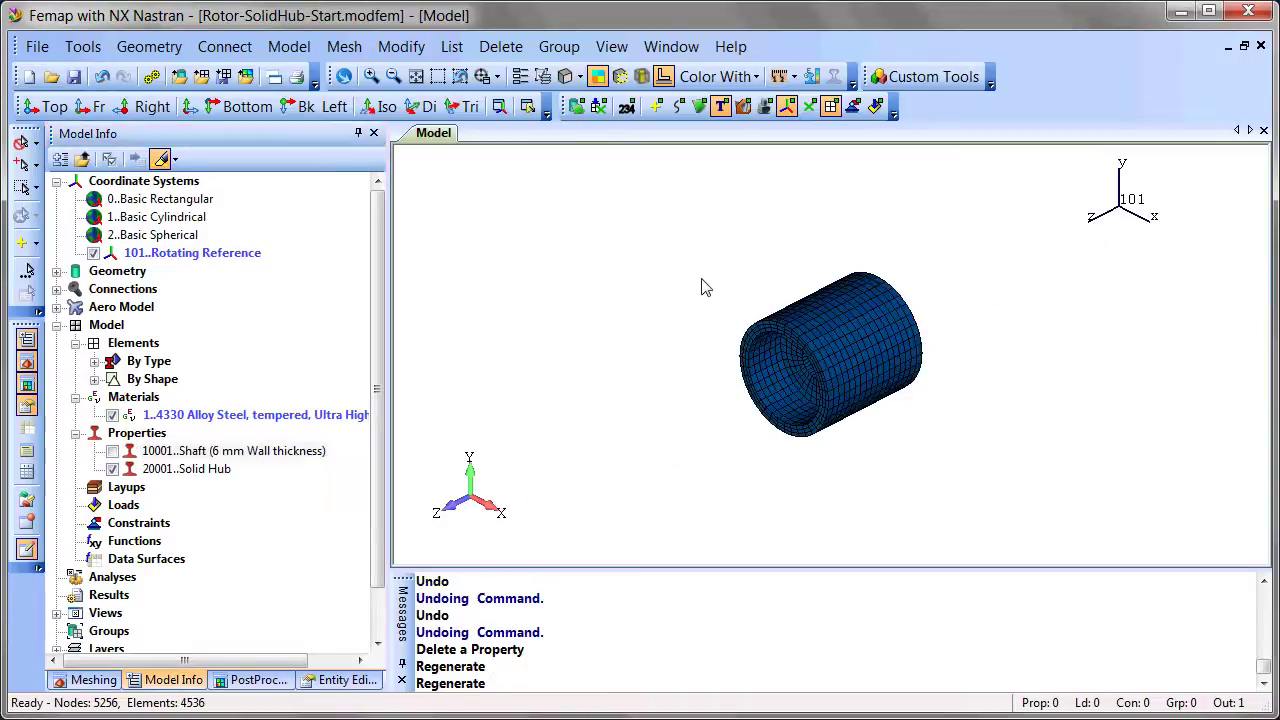
{"action": "left_click", "coordinate": [811, 107]}
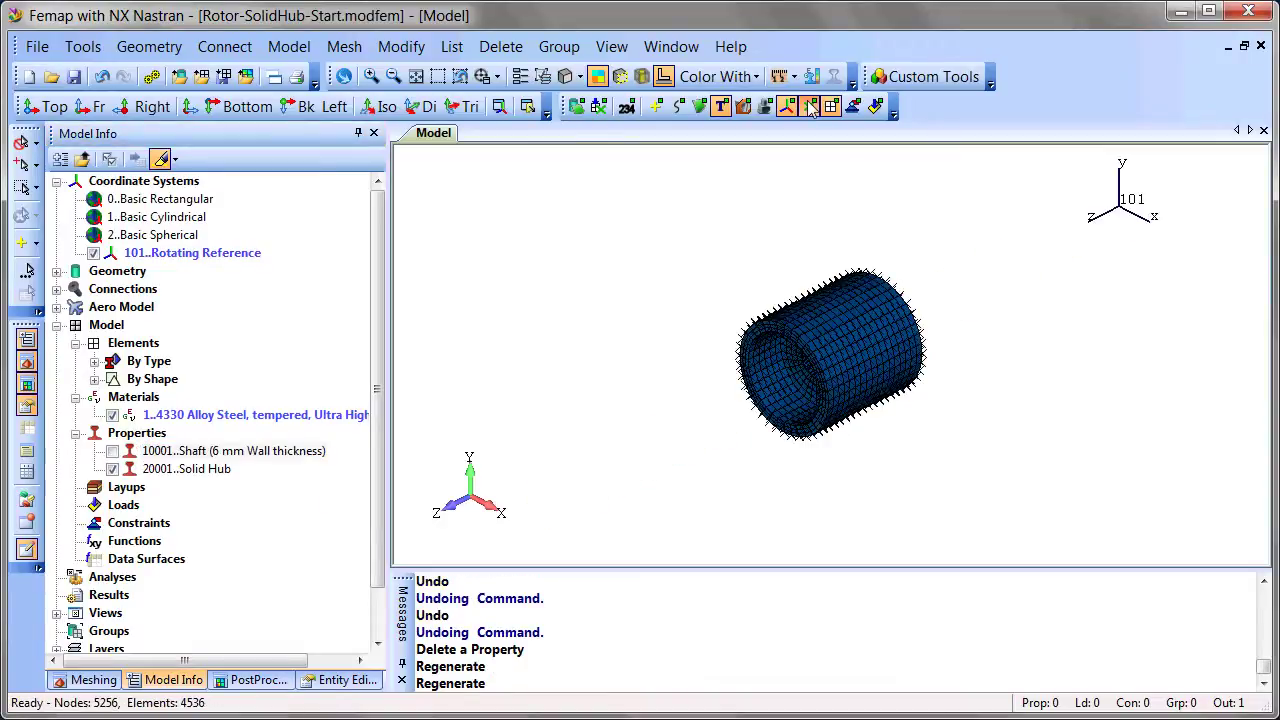
{"action": "left_click", "coordinate": [288, 46]}
Create nodes 1 and 2 at the centres of both shaft-end circles.
{"action": "left_click", "coordinate": [318, 101]}
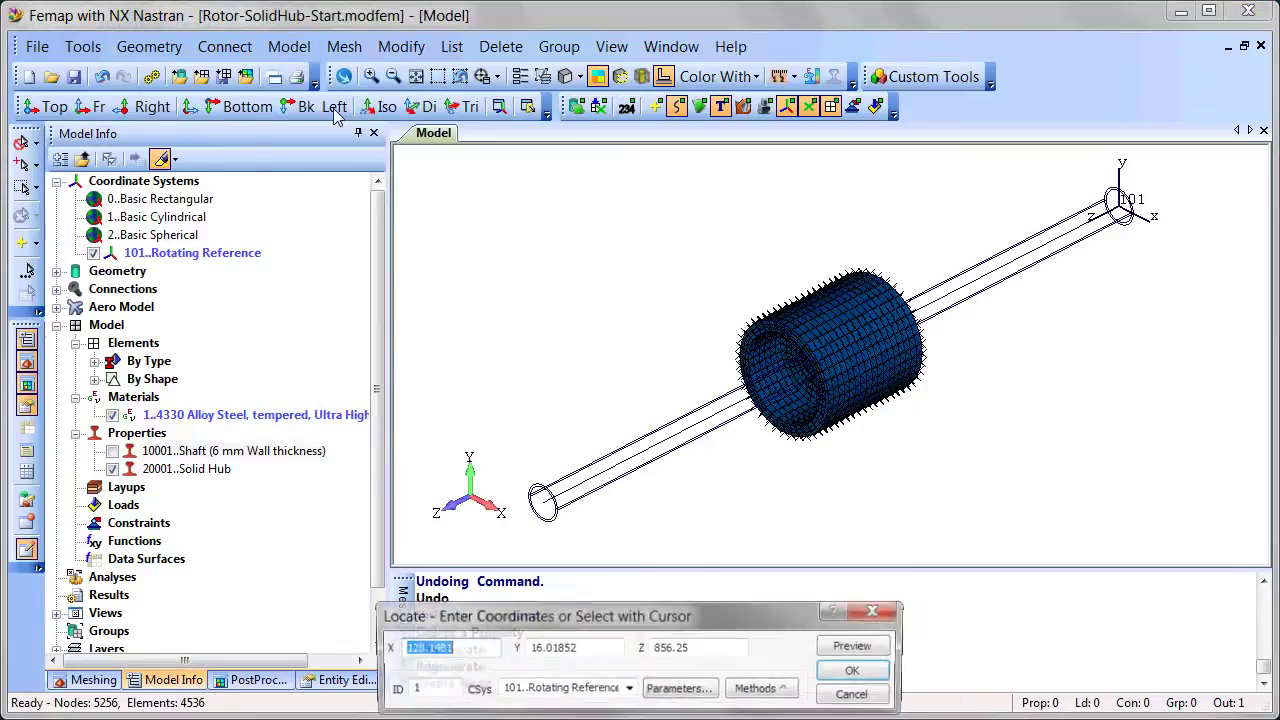
{"action": "left_click", "coordinate": [760, 688]}
{"action": "left_click", "coordinate": [800, 543]}
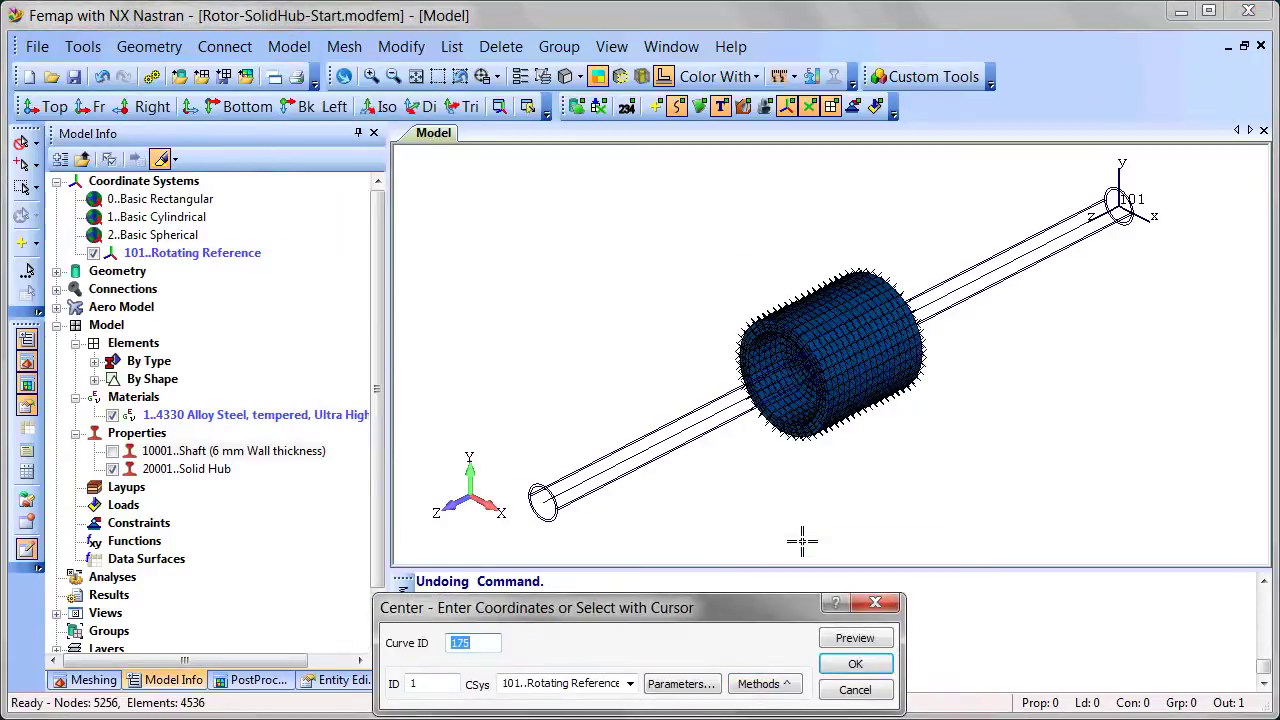
{"action": "key", "text": "Tab"}
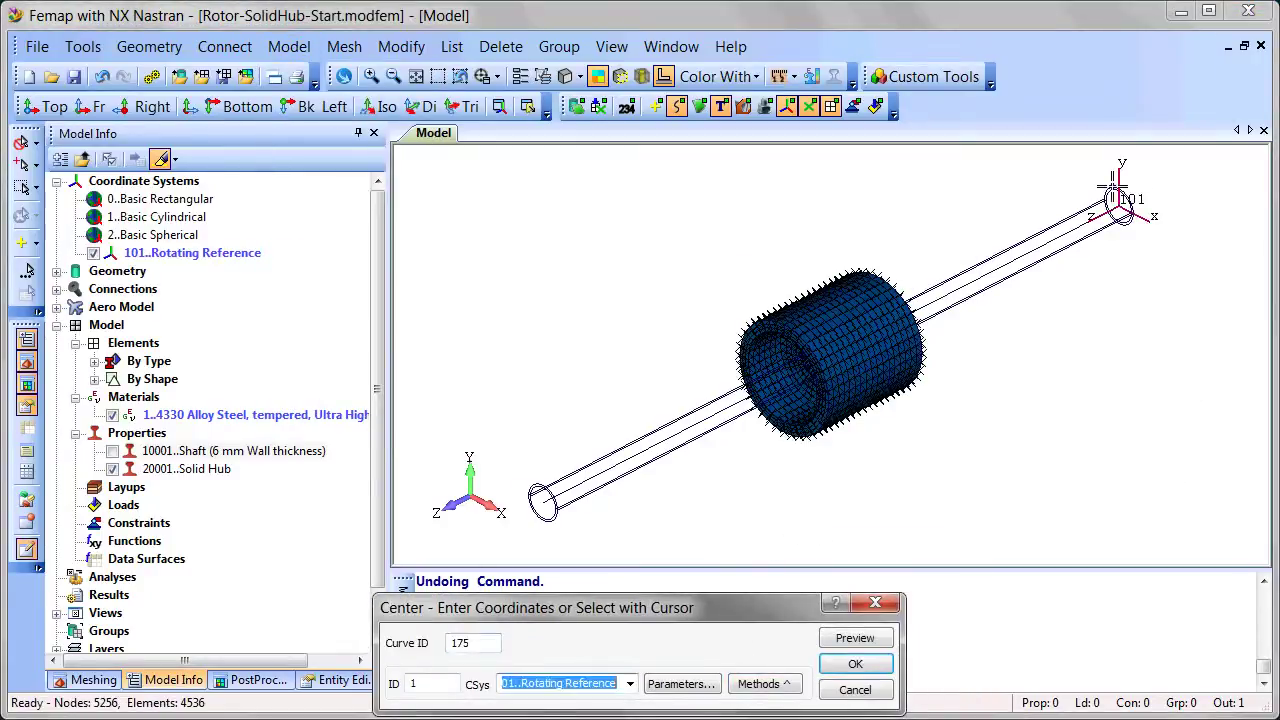
{"action": "left_click", "coordinate": [855, 664]}
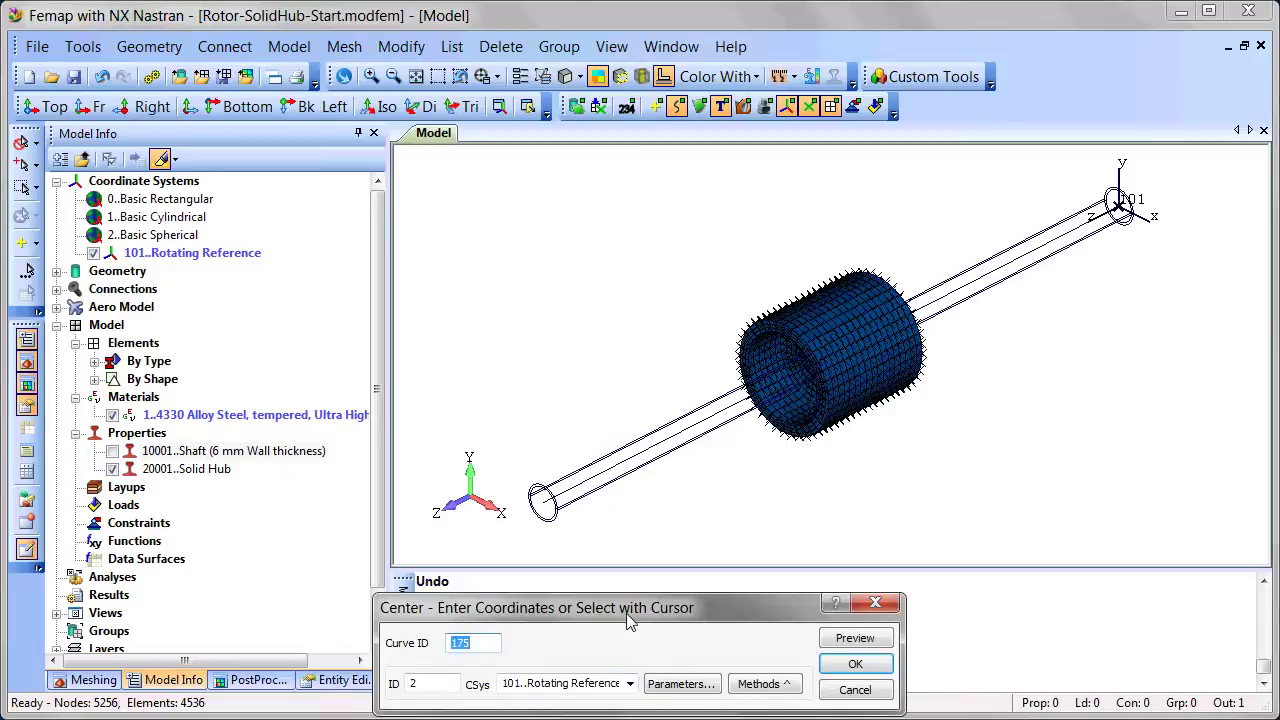
{"action": "left_click", "coordinate": [537, 490]}
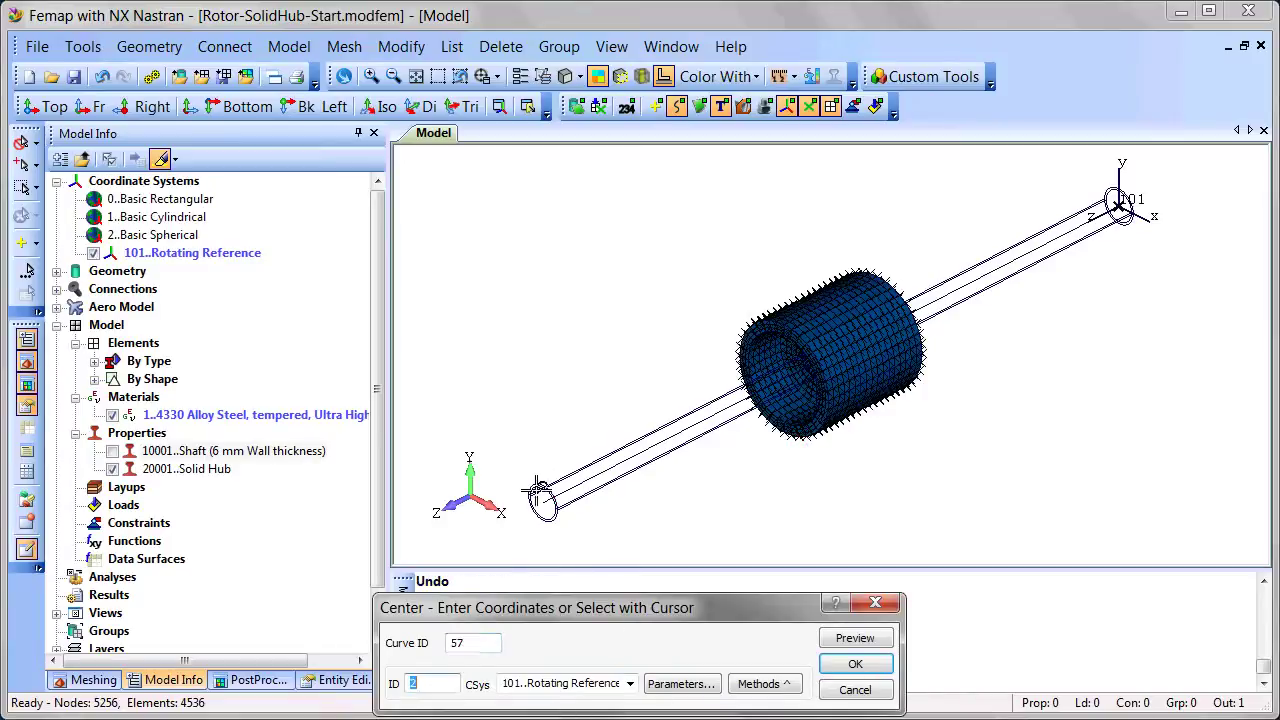
{"action": "left_click", "coordinate": [855, 664]}
{"action": "left_click", "coordinate": [855, 690]}
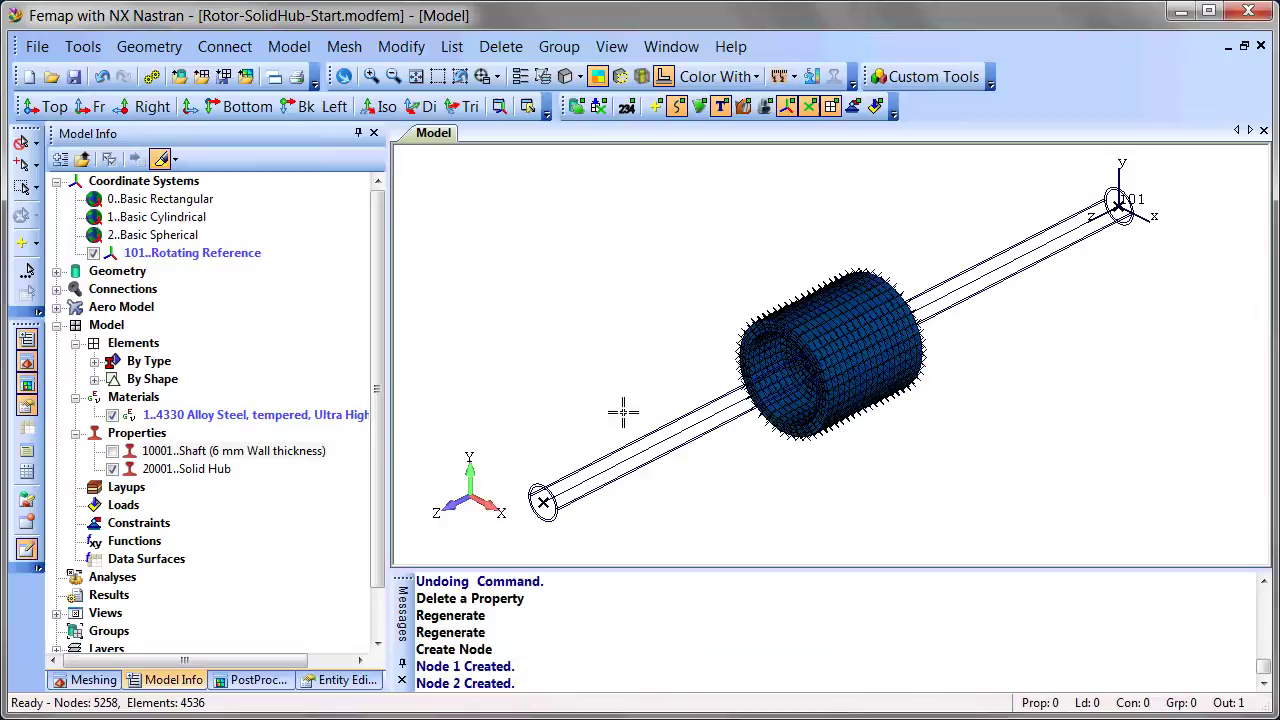
{"action": "left_click", "coordinate": [293, 49]}
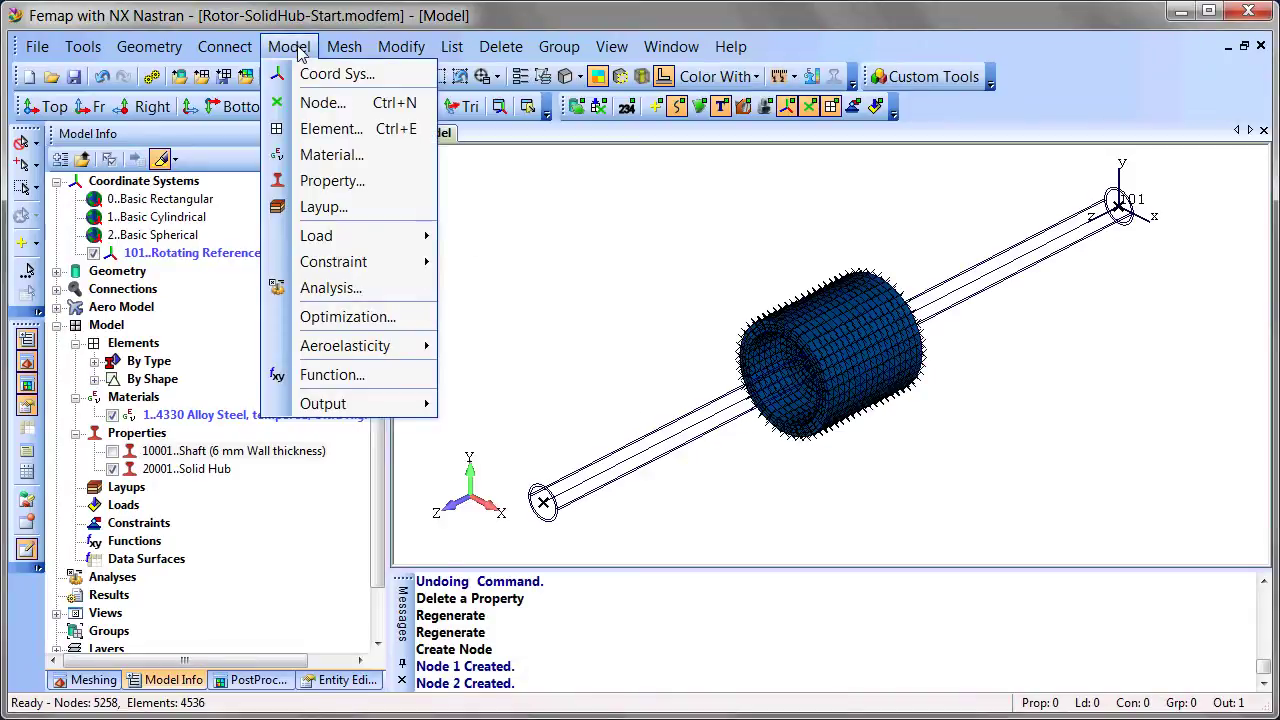
Create RBE2 rigid element 1 tying the far-end ring of 36 nodes to node 1.
{"action": "left_click", "coordinate": [325, 129]}
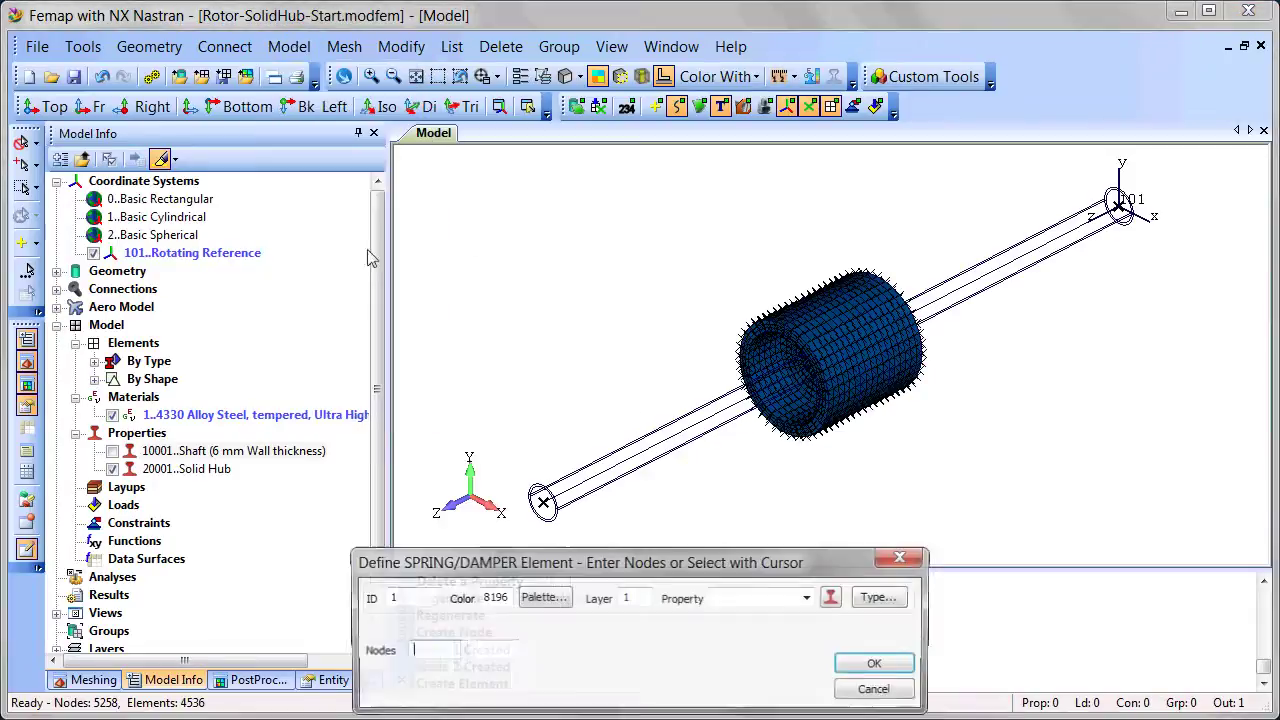
{"action": "left_click", "coordinate": [895, 600]}
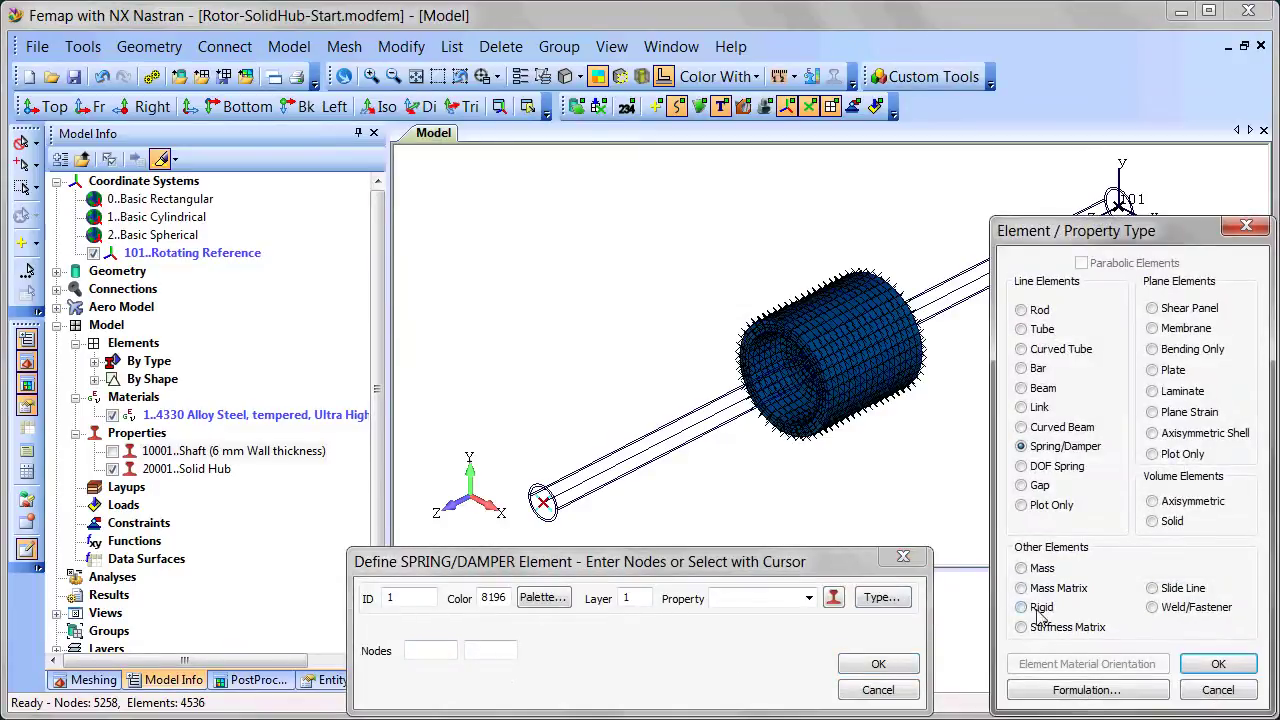
{"action": "left_click", "coordinate": [1038, 610]}
{"action": "left_click", "coordinate": [1218, 664]}
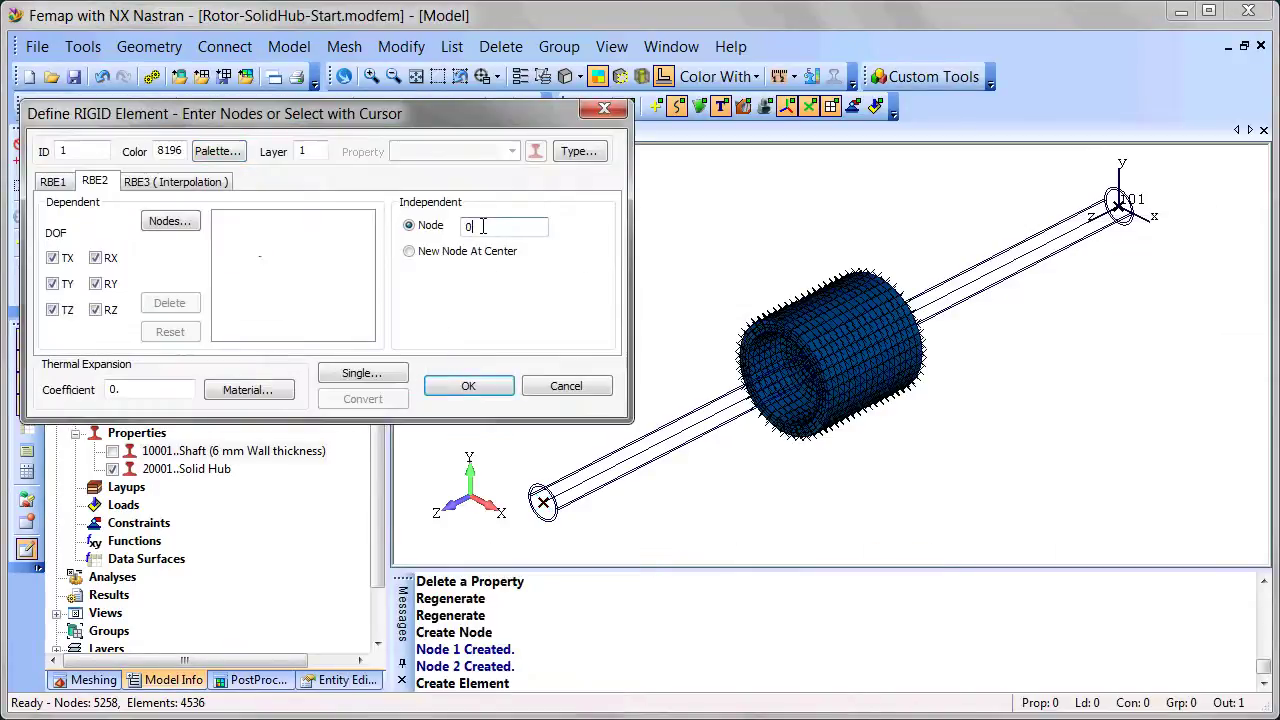
{"action": "left_click", "coordinate": [1117, 205]}
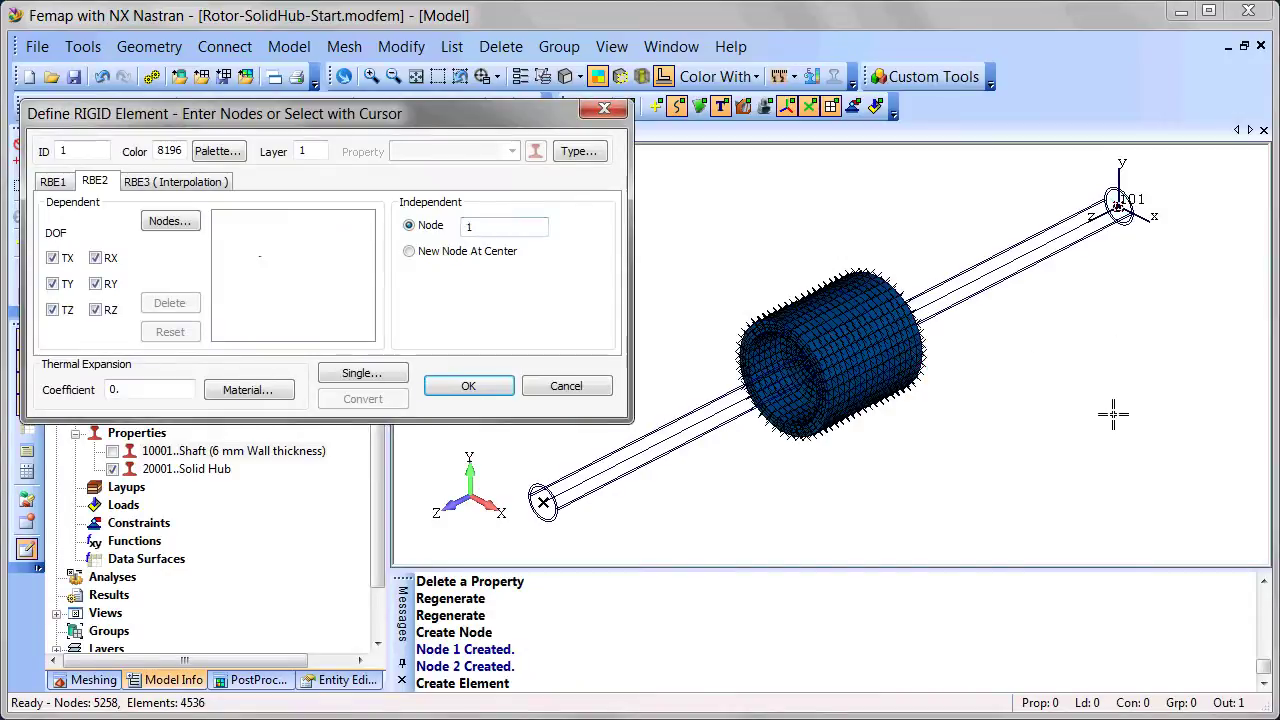
{"action": "left_click", "coordinate": [188, 224]}
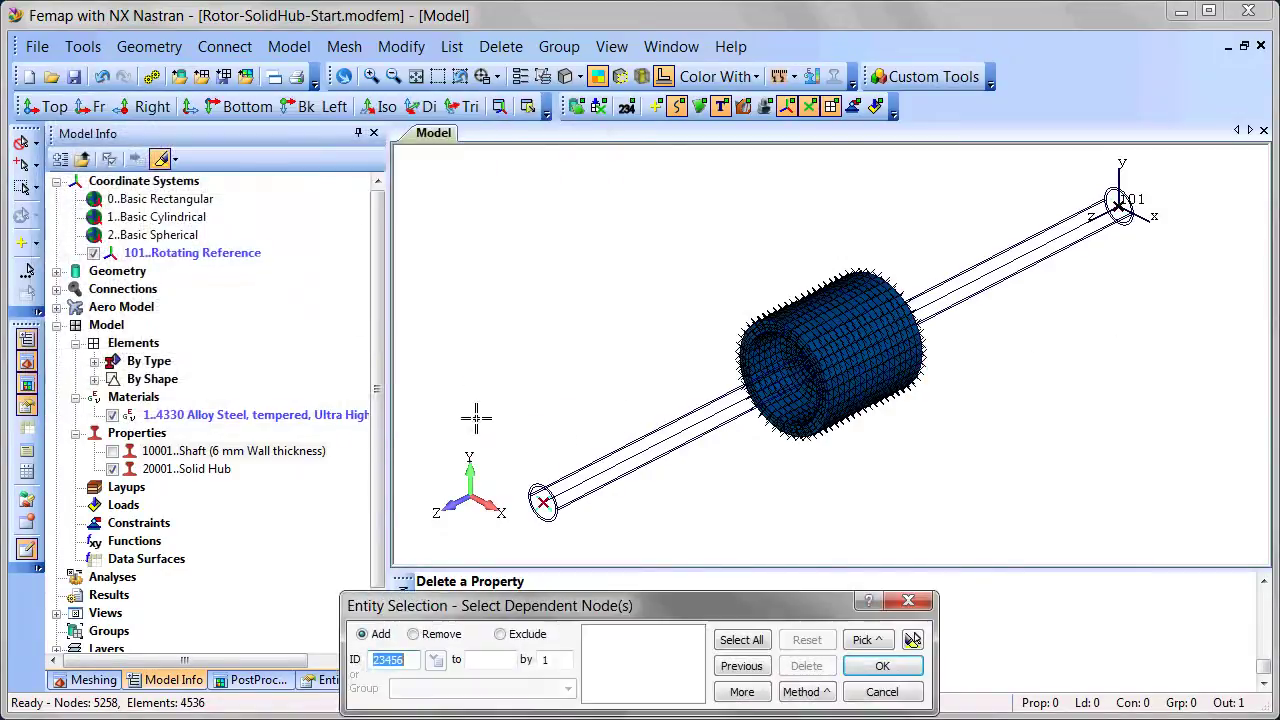
{"action": "left_click", "coordinate": [806, 692]}
{"action": "left_click", "coordinate": [438, 76]}
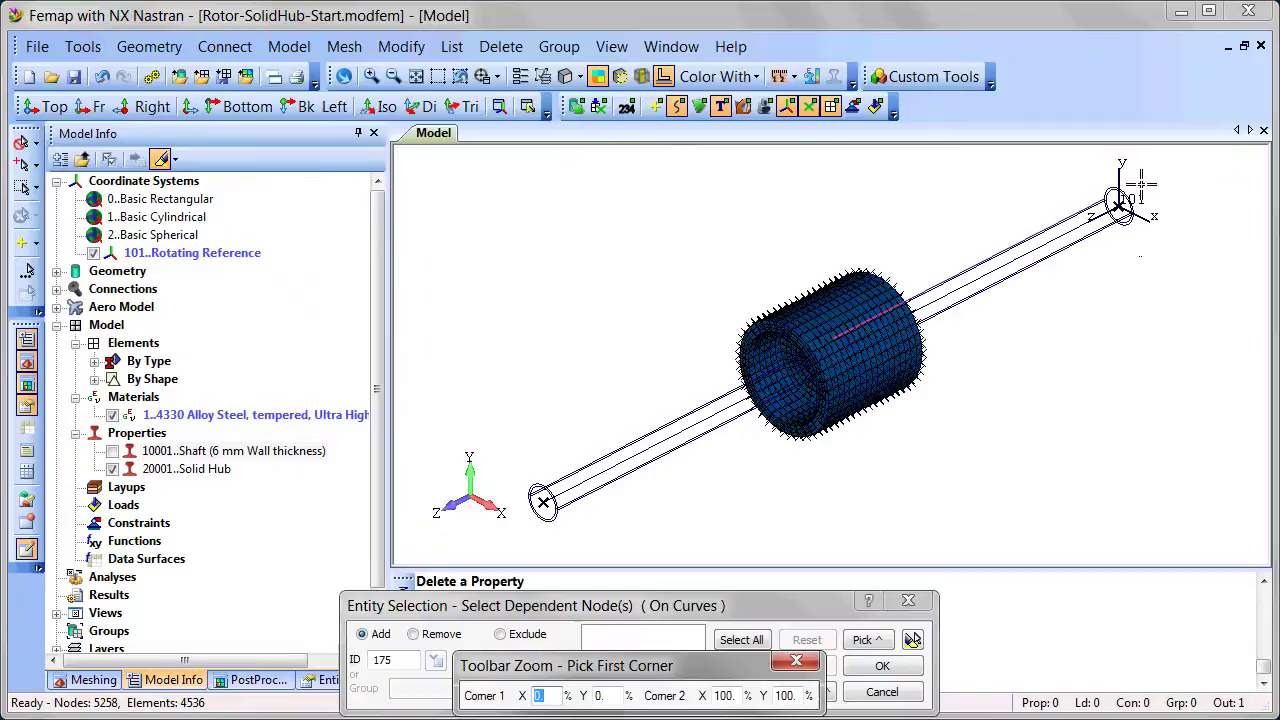
{"action": "left_click", "coordinate": [1093, 180]}
{"action": "left_click", "coordinate": [1155, 258]}
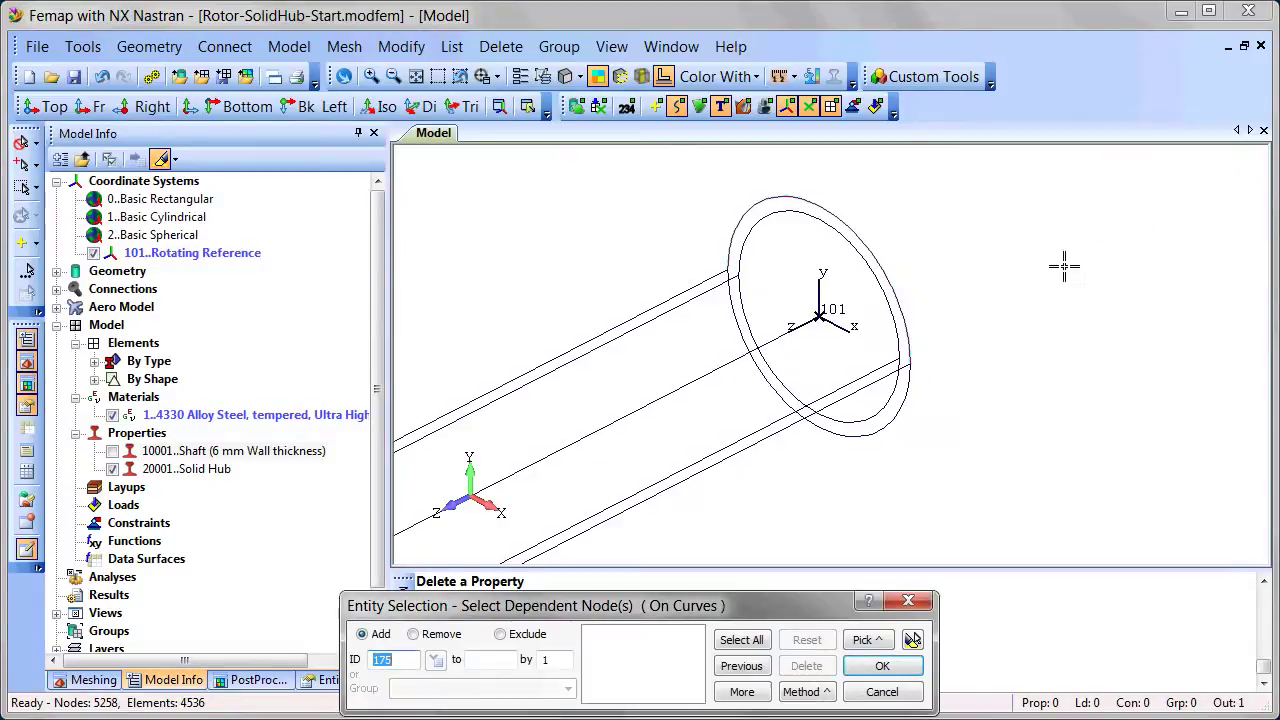
{"action": "left_click", "coordinate": [812, 202]}
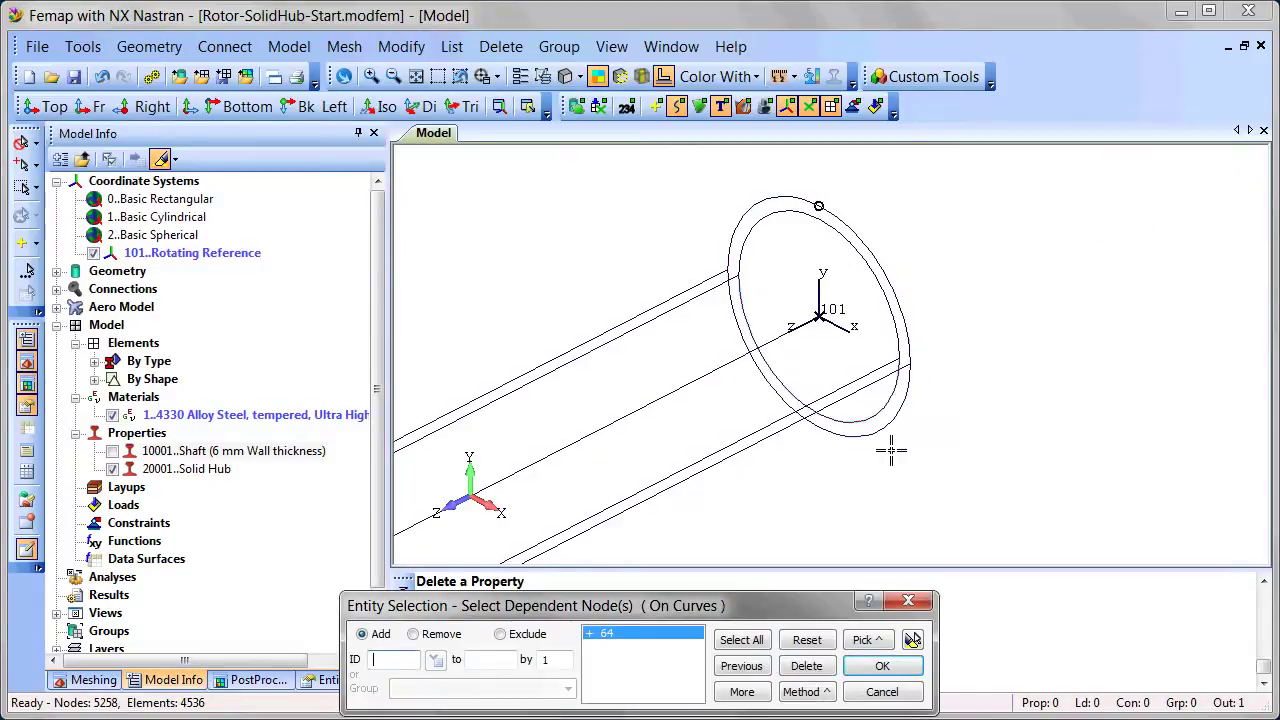
{"action": "left_click", "coordinate": [882, 666]}
{"action": "left_click", "coordinate": [468, 386]}
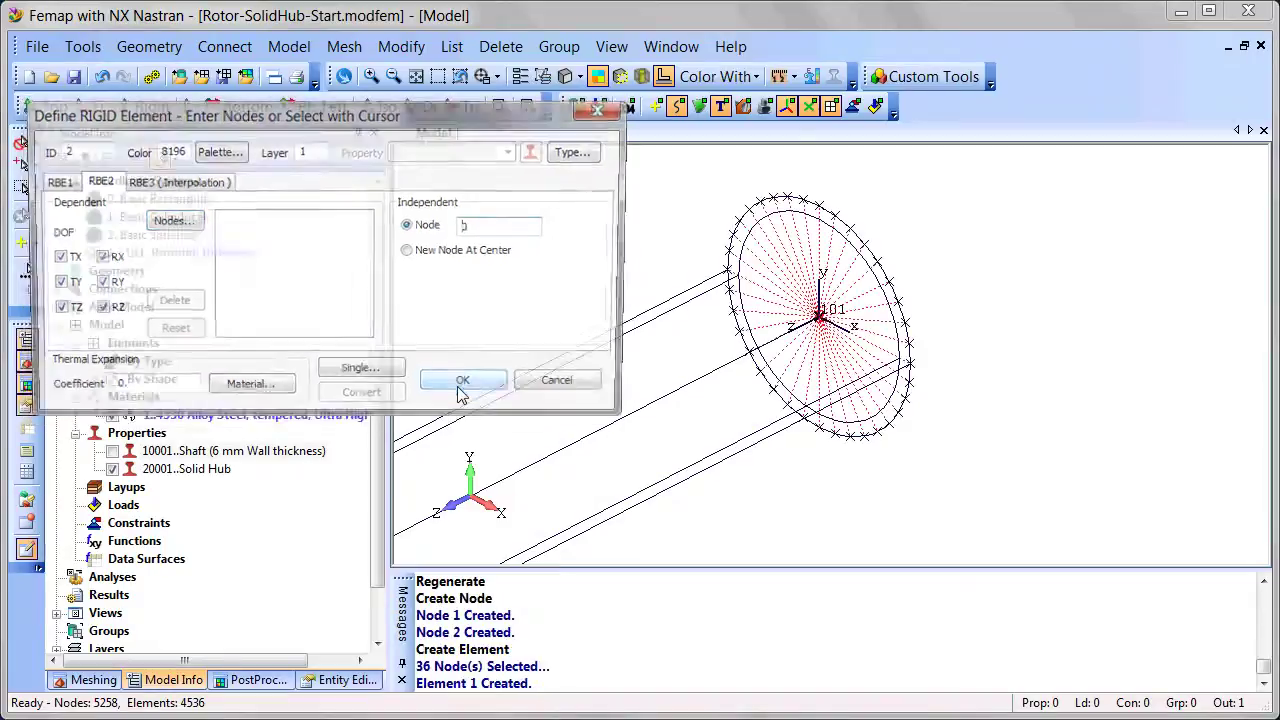
Create RBE2 rigid element 2 tying the near-end ring of 36 nodes to node 2.
{"action": "left_click", "coordinate": [460, 74]}
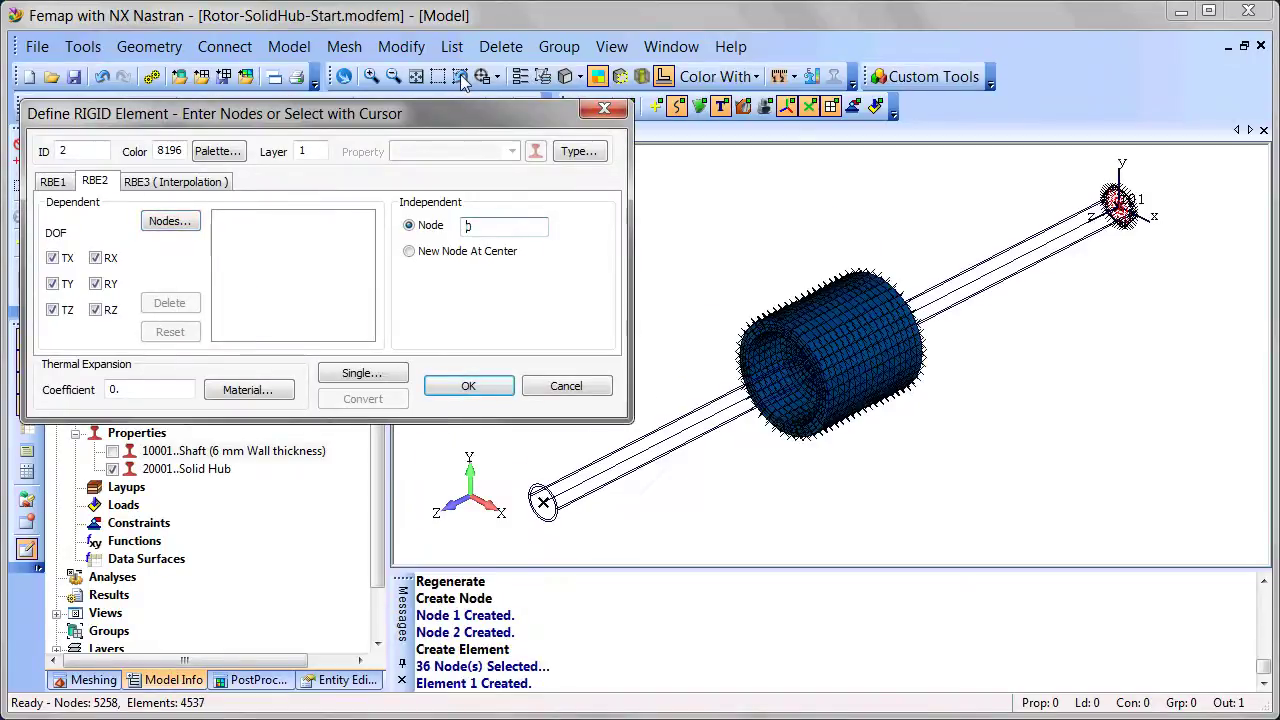
{"action": "left_click", "coordinate": [460, 74]}
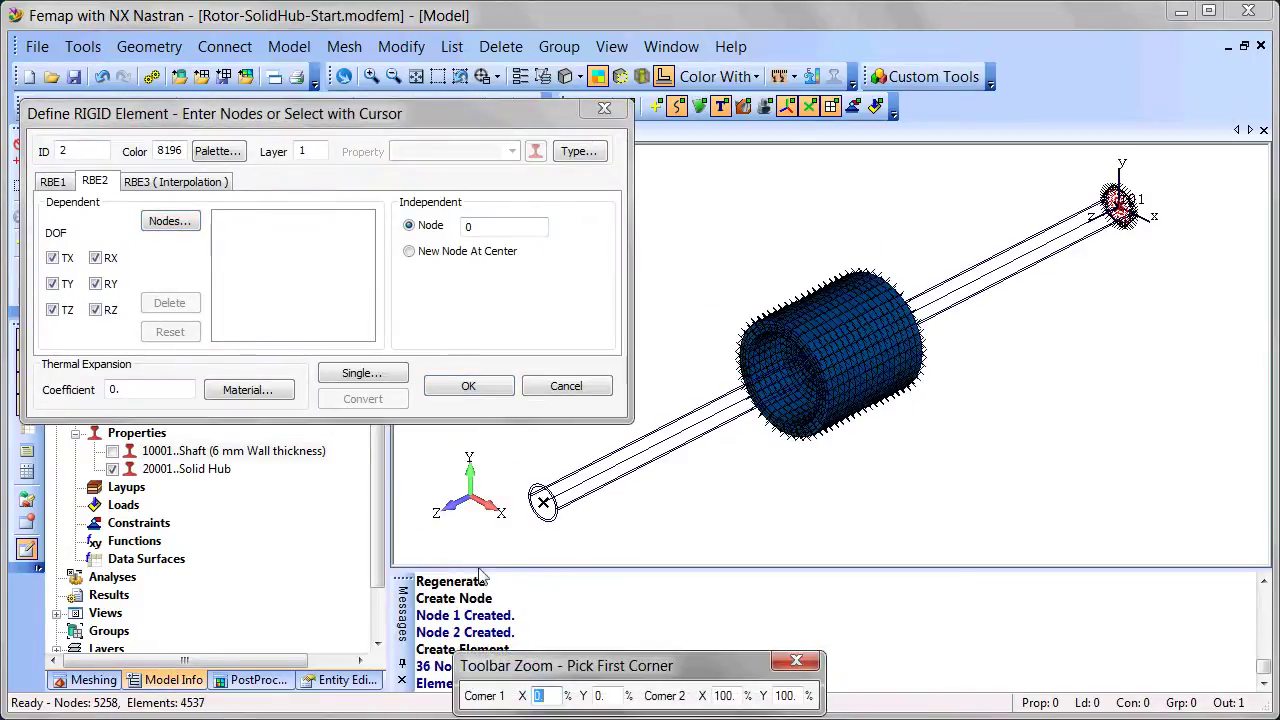
{"action": "left_click", "coordinate": [516, 480]}
{"action": "left_click", "coordinate": [590, 545]}
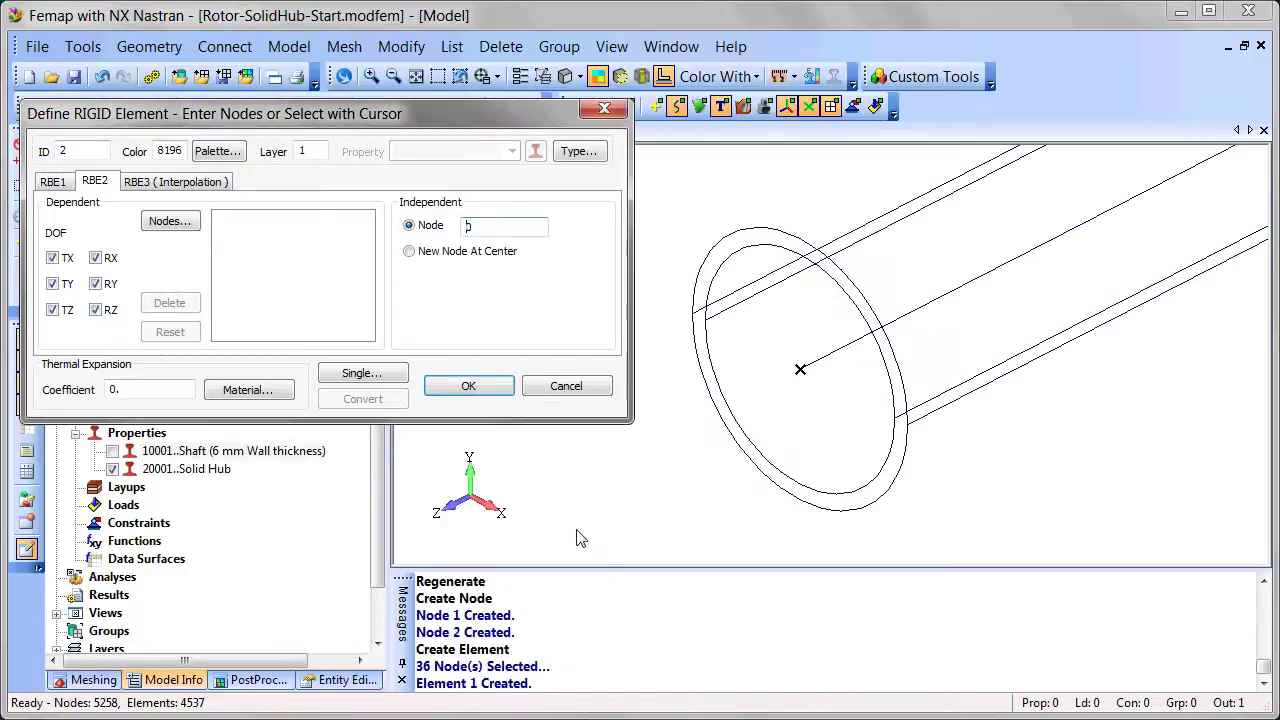
{"action": "left_click", "coordinate": [170, 221]}
{"action": "left_click", "coordinate": [820, 690]}
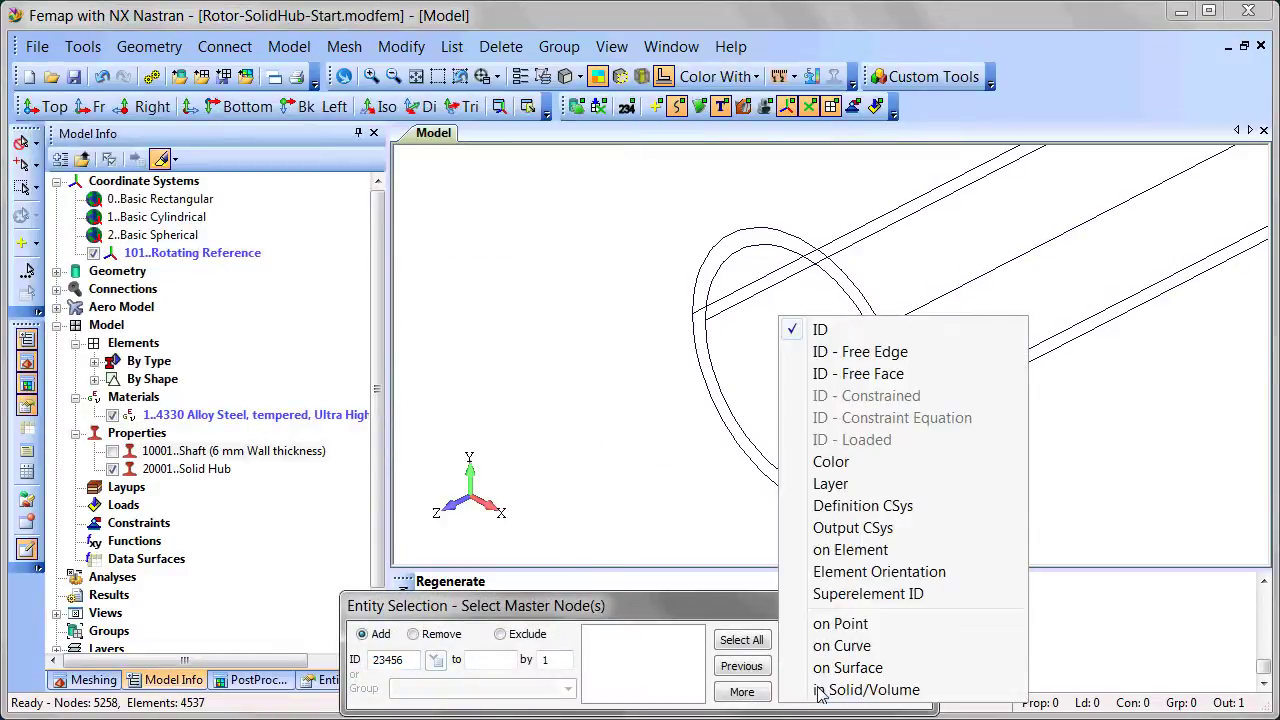
{"action": "left_click", "coordinate": [841, 645]}
{"action": "left_click", "coordinate": [805, 500]}
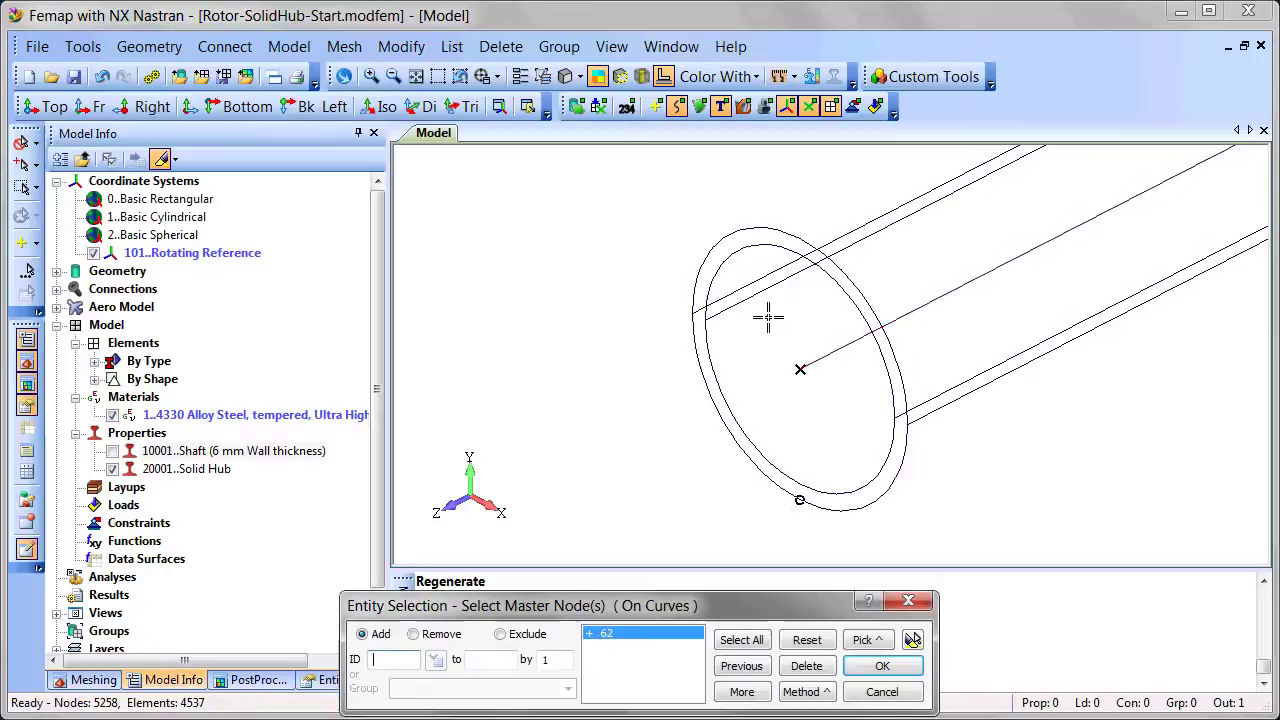
{"action": "left_click", "coordinate": [759, 215]}
{"action": "left_click", "coordinate": [912, 640]}
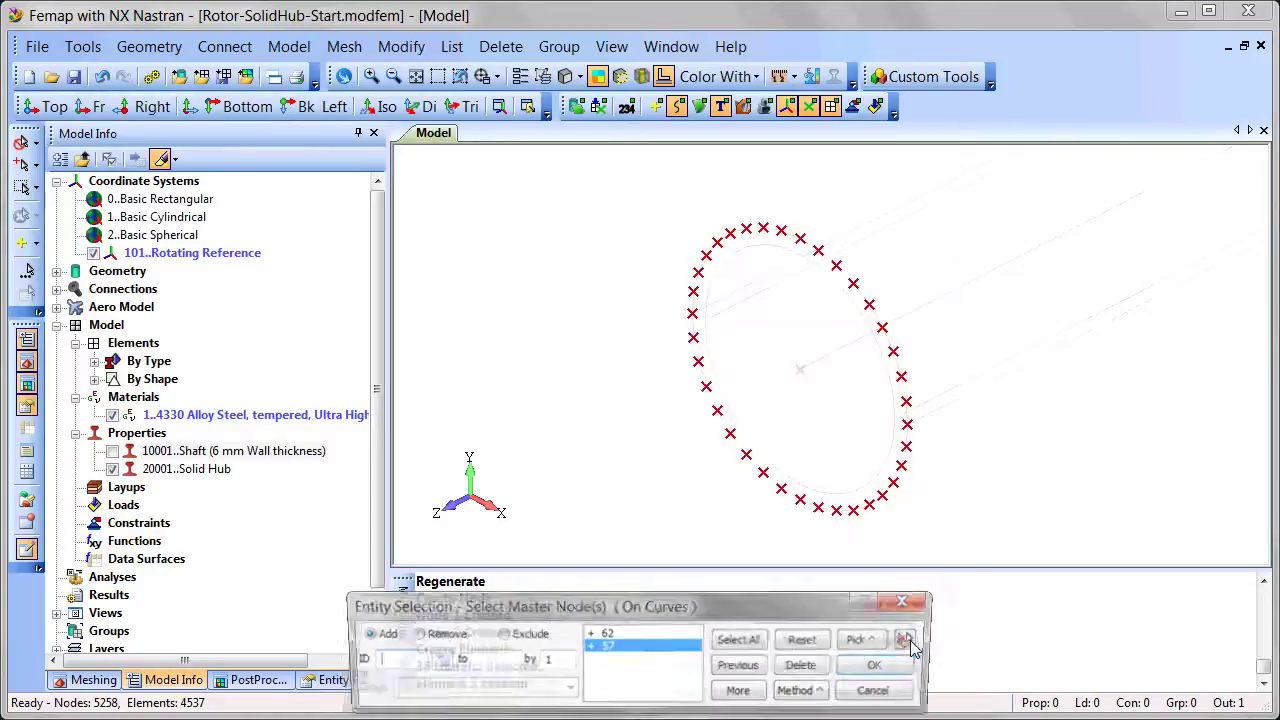
{"action": "left_click", "coordinate": [882, 666]}
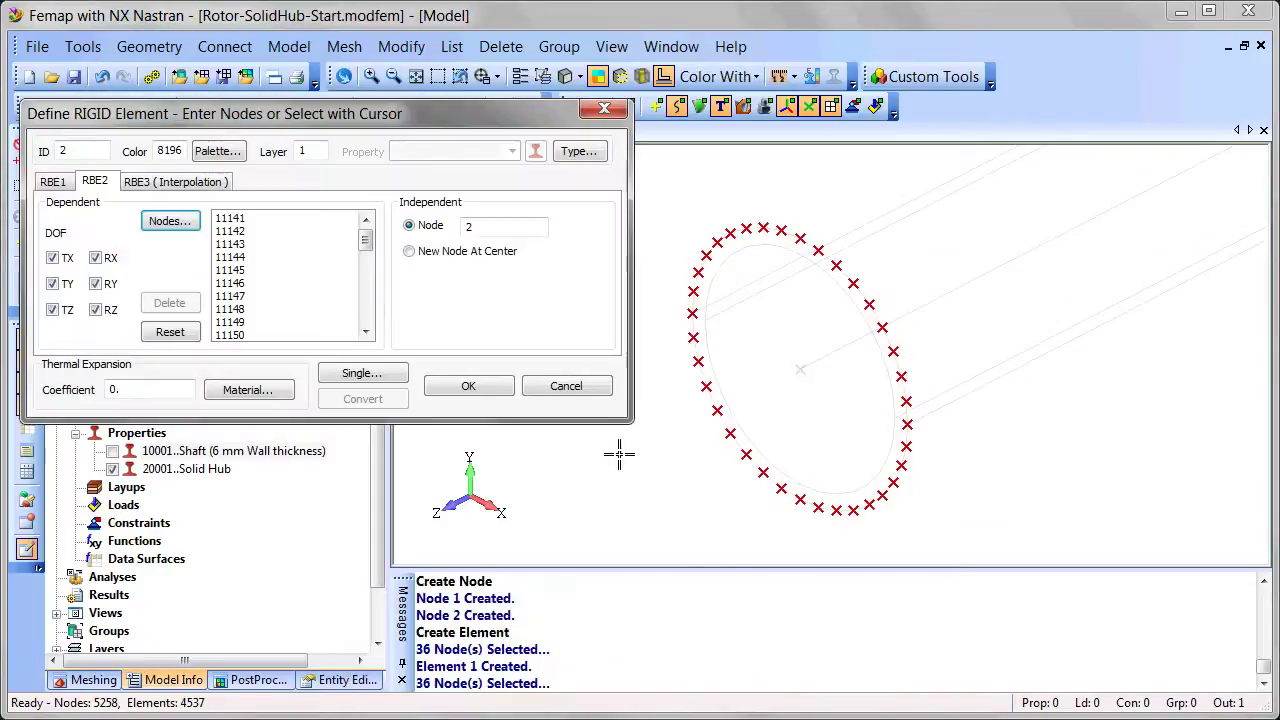
{"action": "left_click", "coordinate": [500, 390]}
{"action": "left_click", "coordinate": [466, 78]}
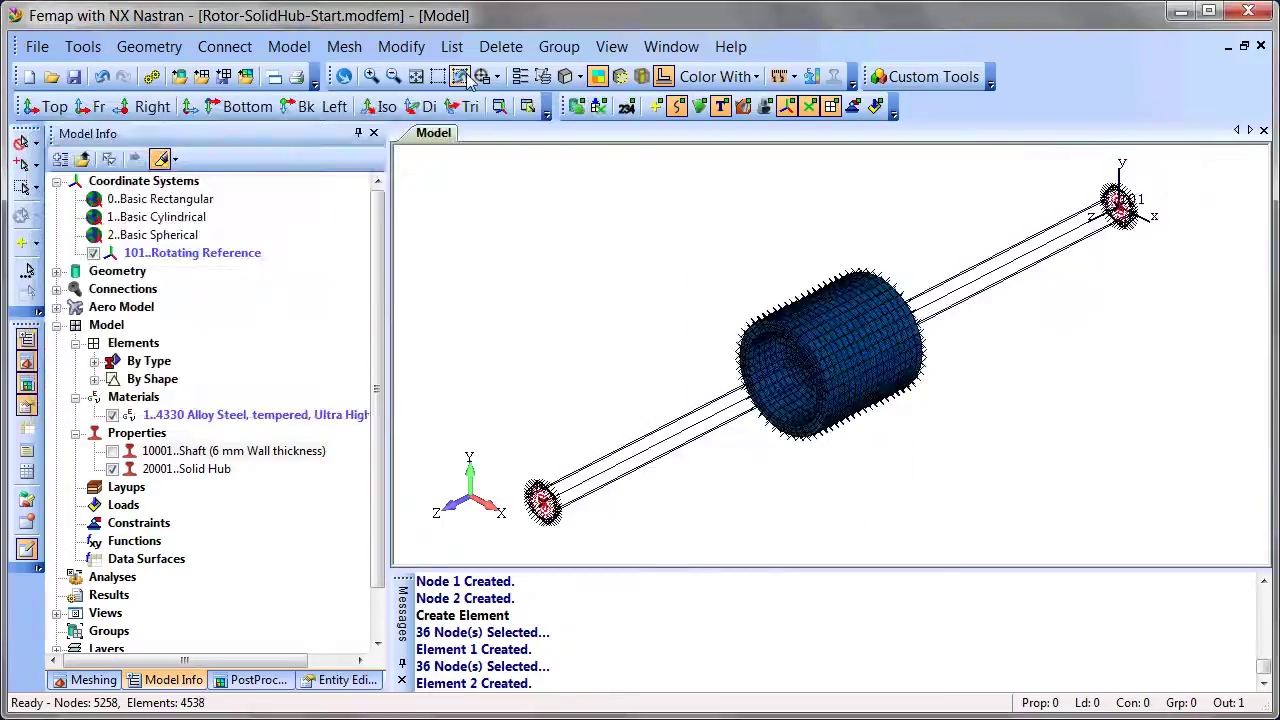
Create a new constraint set named 'Shaft End'.
{"action": "right_click", "coordinate": [140, 523]}
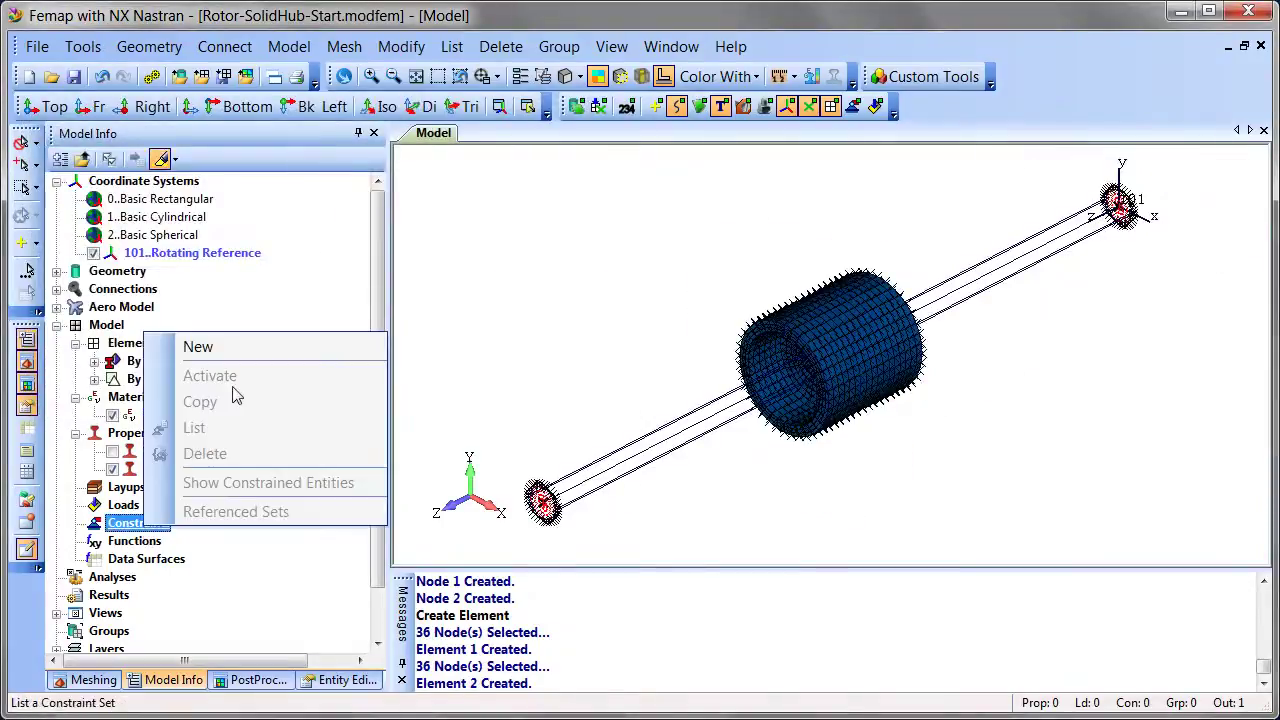
{"action": "left_click", "coordinate": [235, 355]}
{"action": "type", "text": "Shaft End"}
{"action": "key", "text": "Return"}
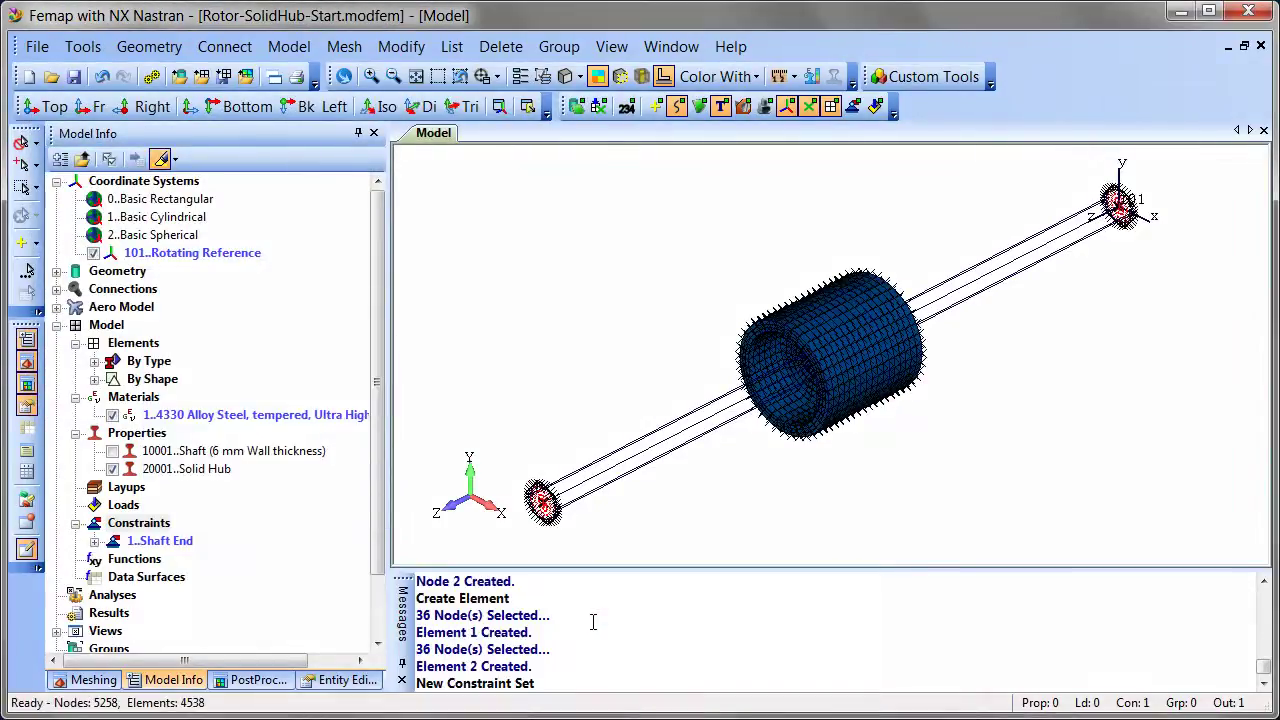
{"action": "left_click", "coordinate": [94, 540]}
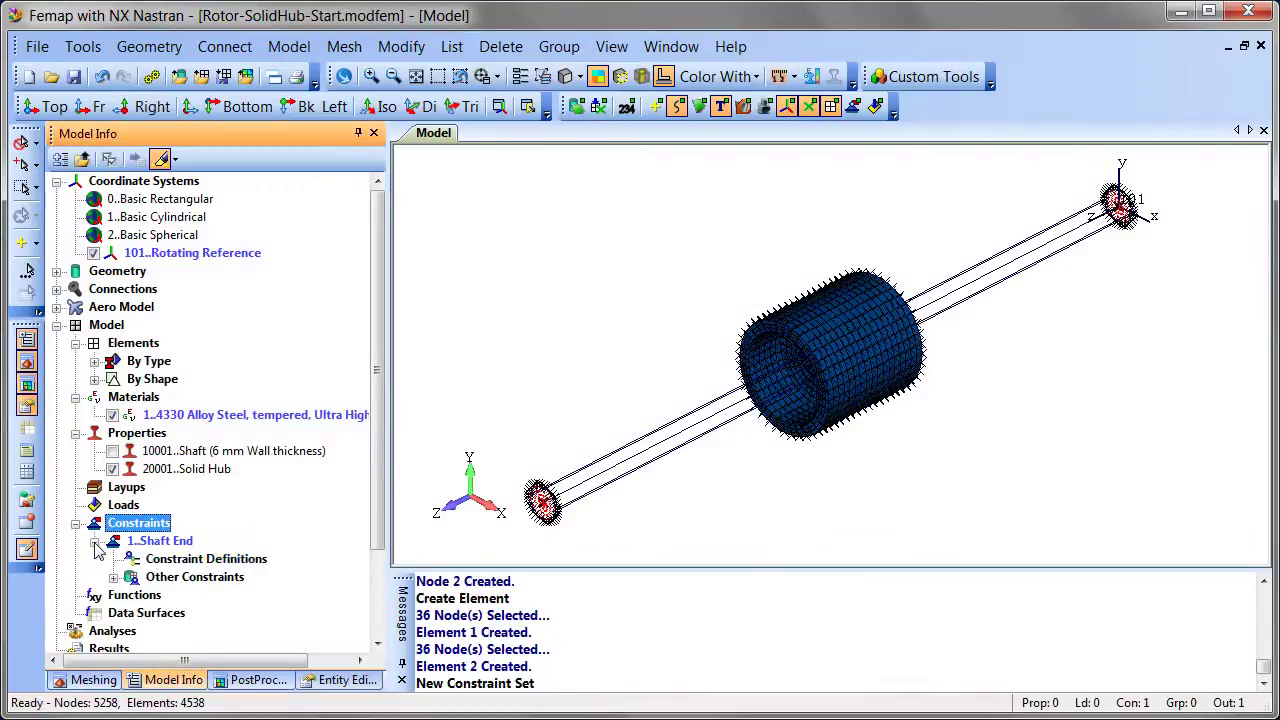
Fix node 1 in TZ and RZ with a constraint titled 'Shaft End - TZ, RZ'.
{"action": "right_click", "coordinate": [186, 562]}
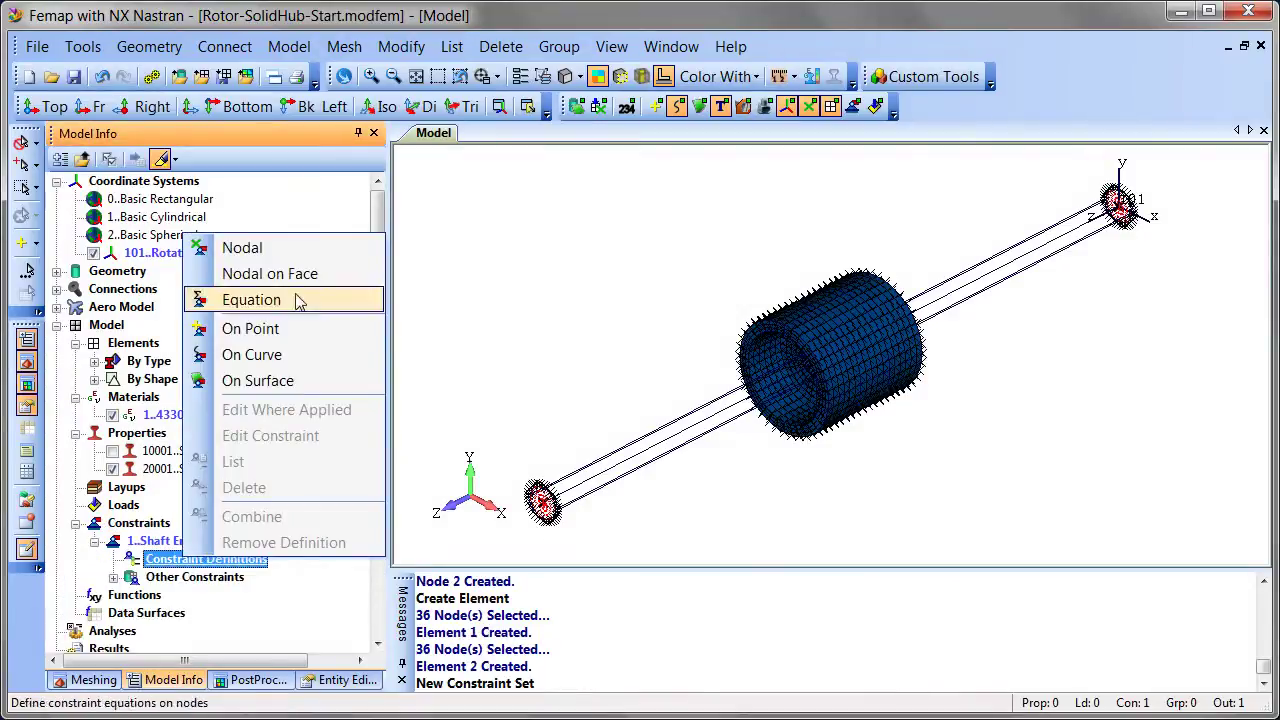
{"action": "left_click", "coordinate": [295, 251]}
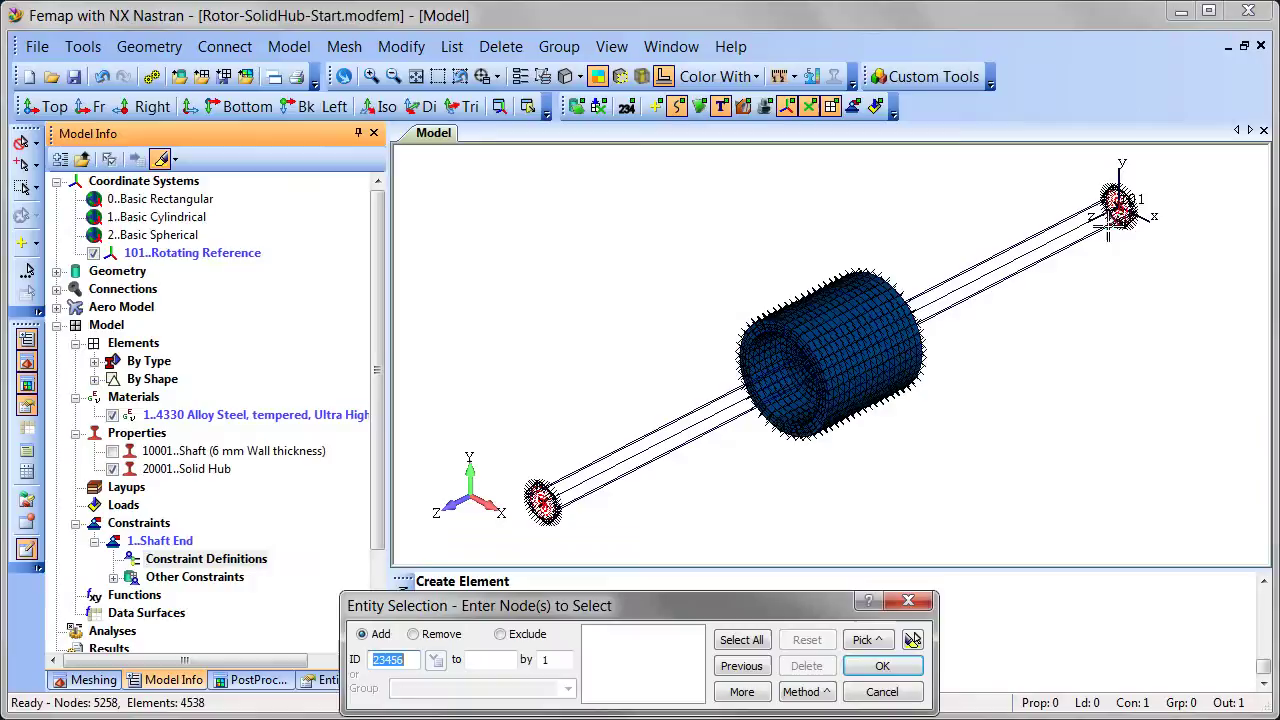
{"action": "left_click", "coordinate": [1115, 205]}
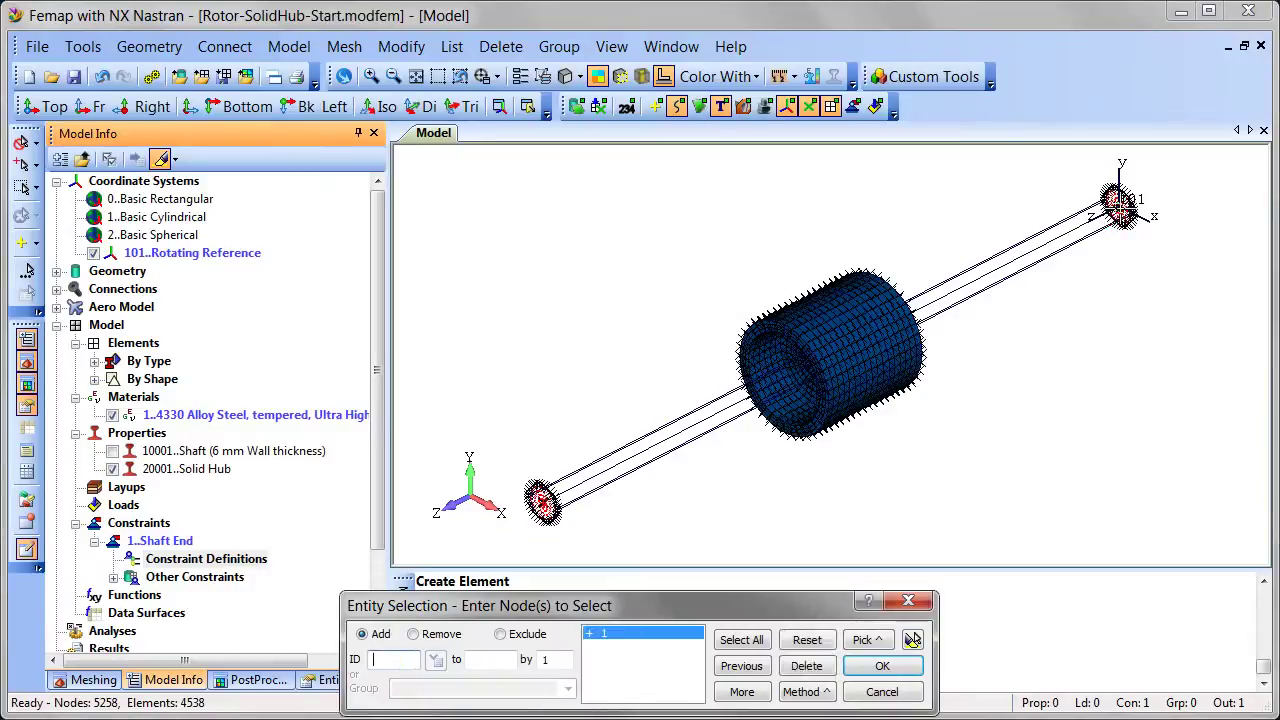
{"action": "left_click", "coordinate": [885, 668]}
{"action": "left_click", "coordinate": [476, 656]}
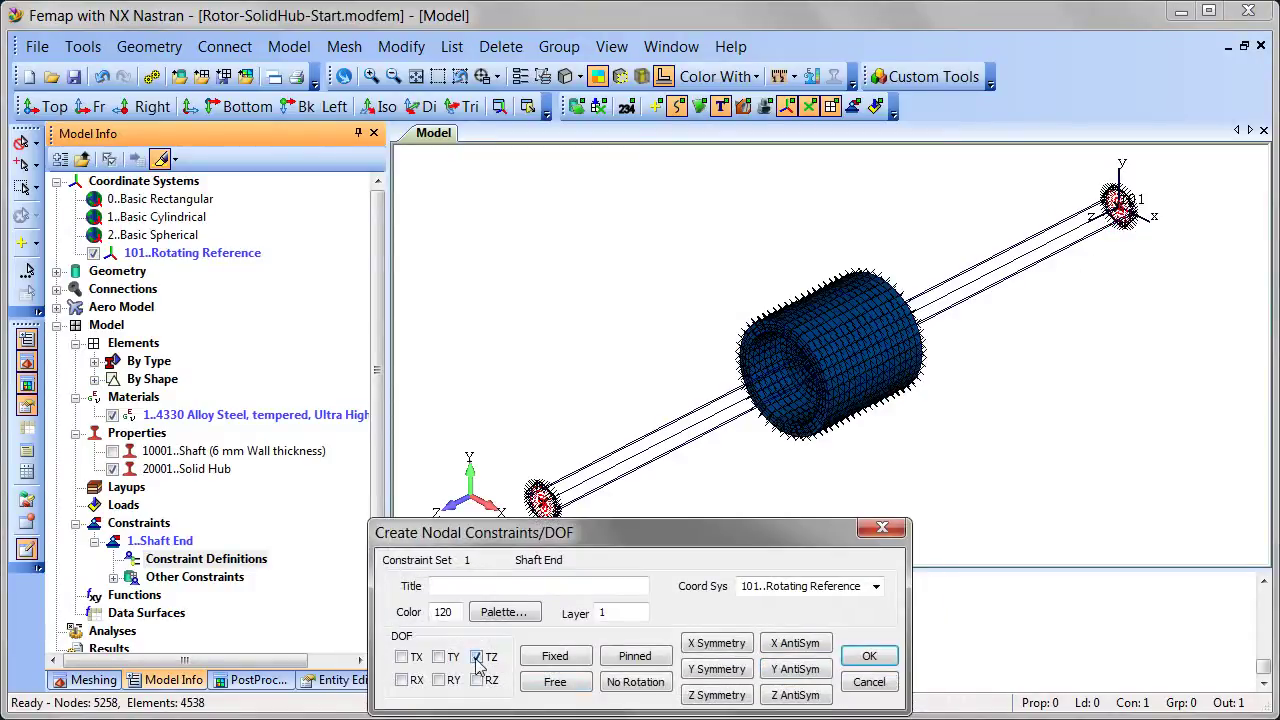
{"action": "left_click", "coordinate": [476, 680]}
{"action": "left_click", "coordinate": [476, 588]}
{"action": "type", "text": "Shaft End - TZ, RZ"}
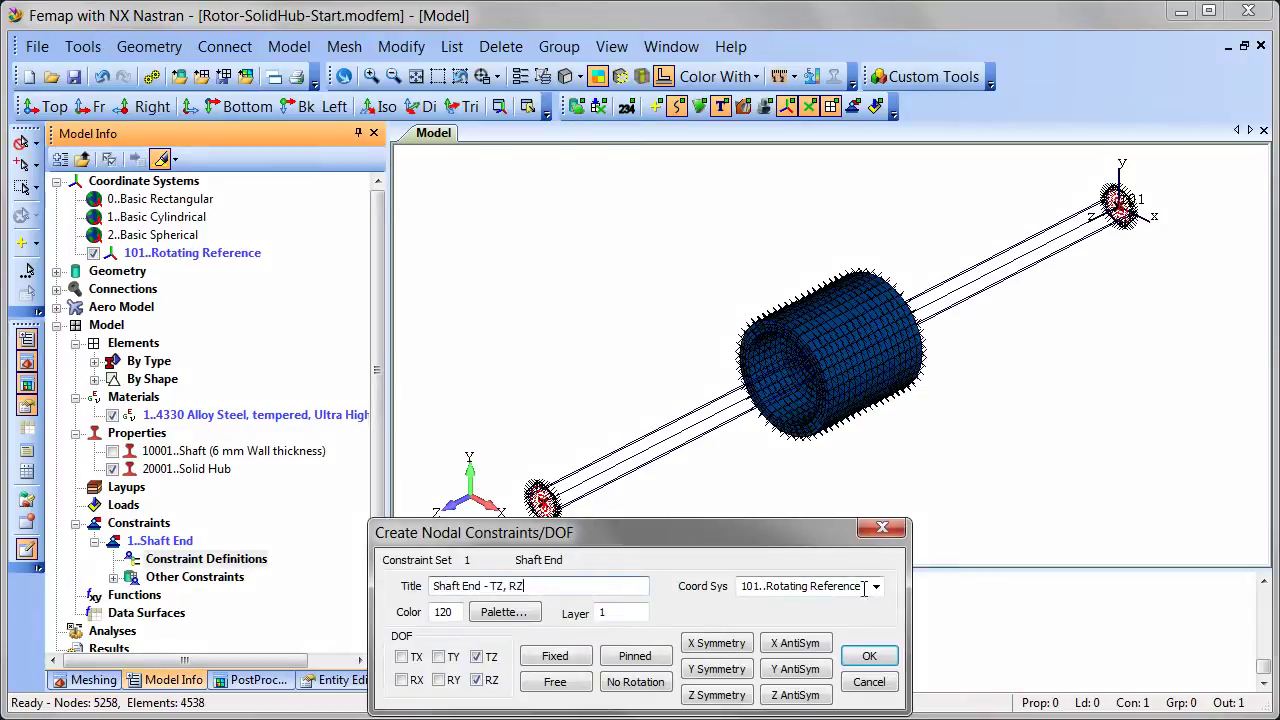
{"action": "key", "text": "Return"}
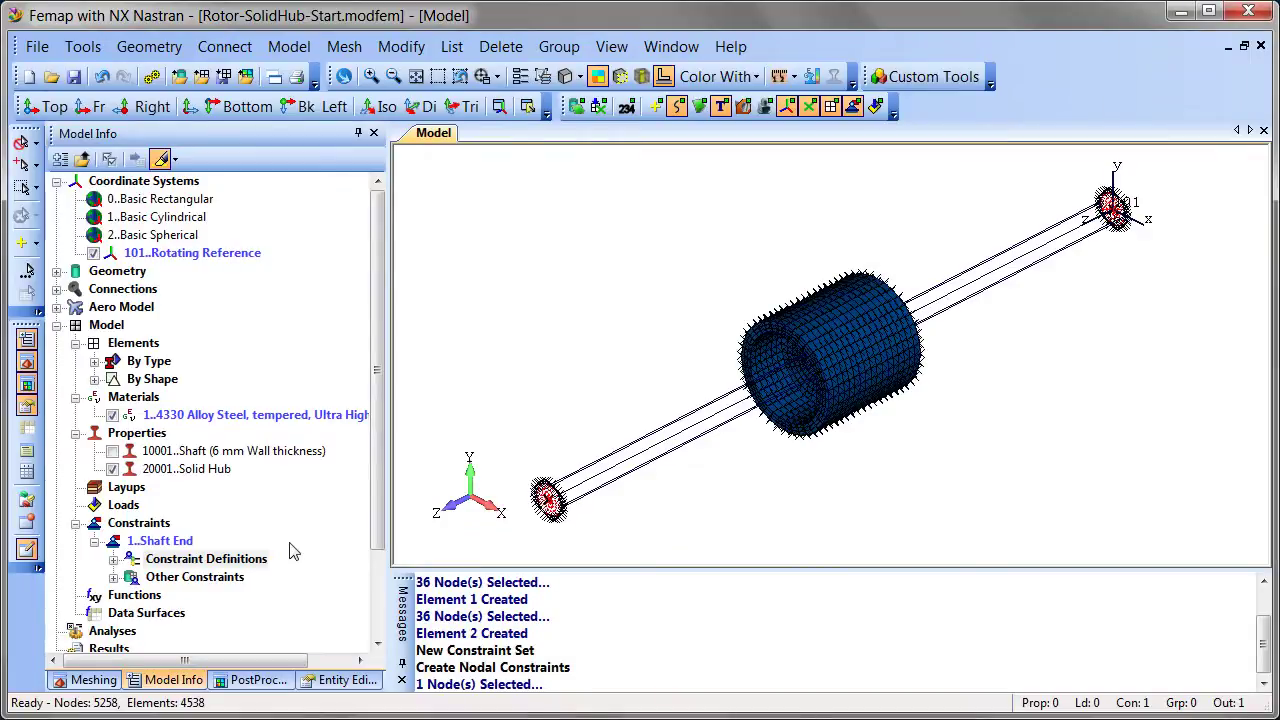
Create spring/damper property 101 'Shaft Mount Bushing': stiffness 5e7, damping 15000 in DOF 1–2.
{"action": "right_click", "coordinate": [160, 436]}
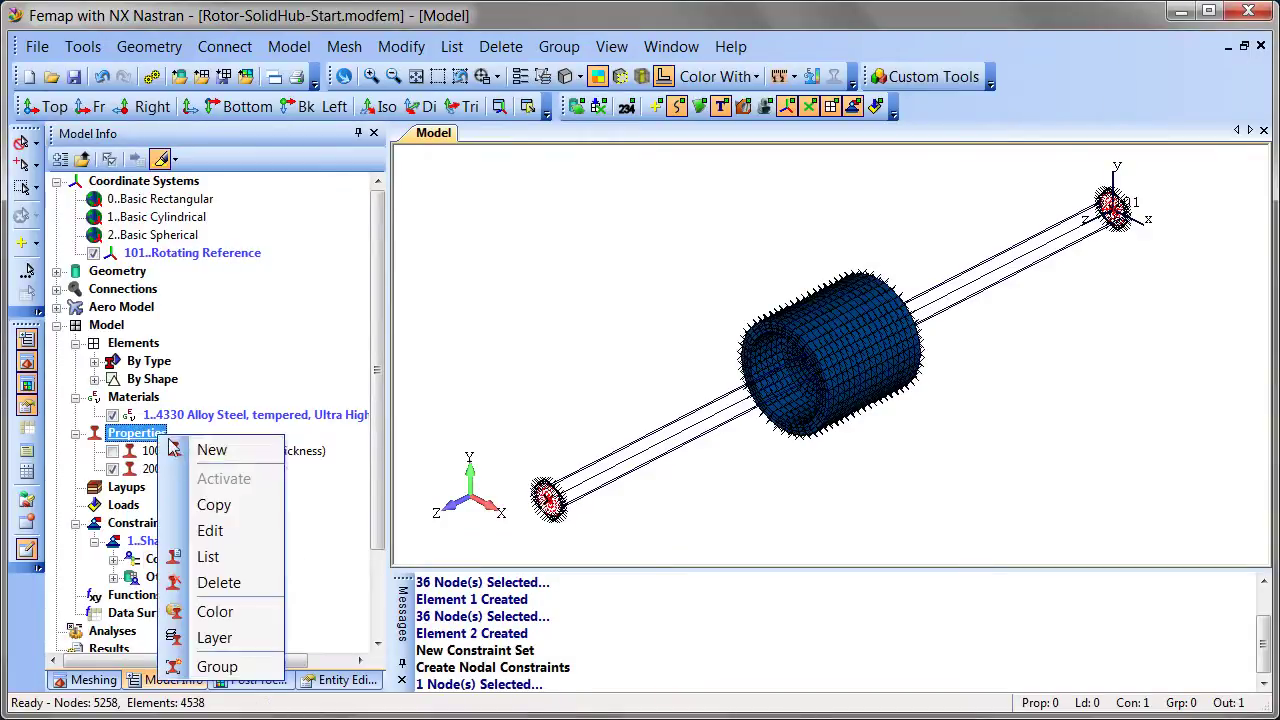
{"action": "left_click", "coordinate": [262, 462]}
{"action": "type", "text": "101"}
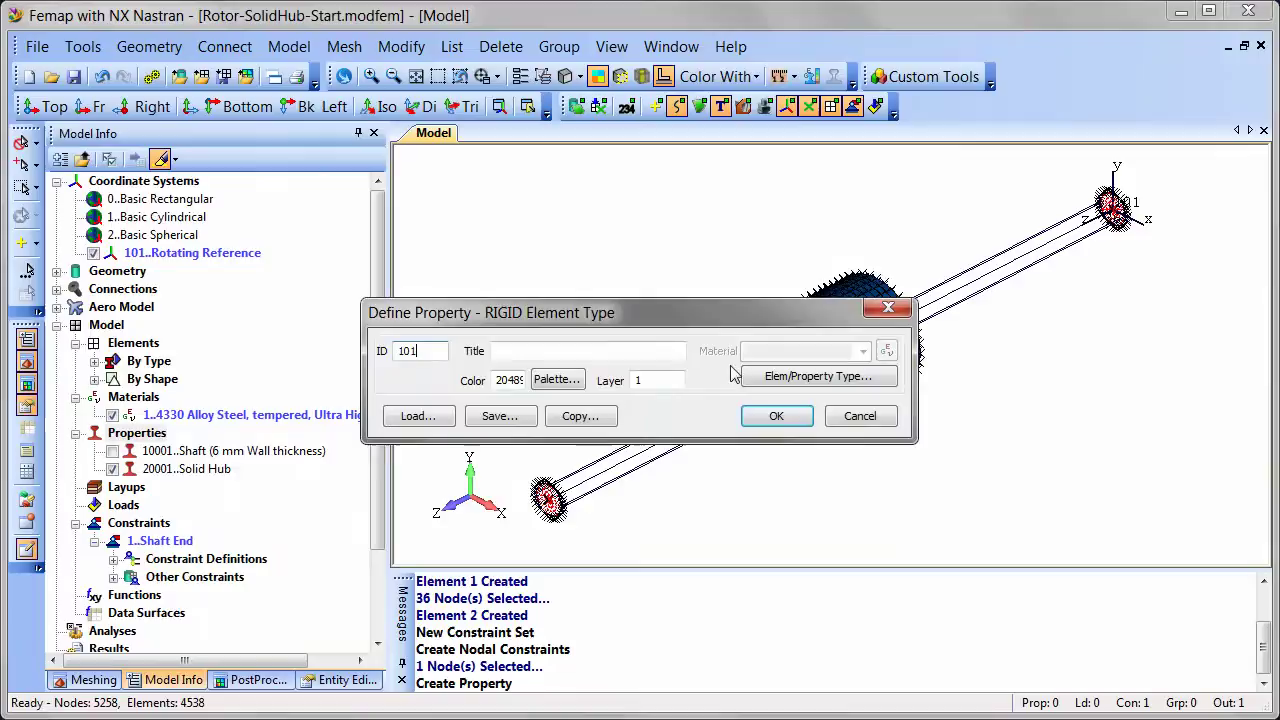
{"action": "left_click", "coordinate": [785, 375]}
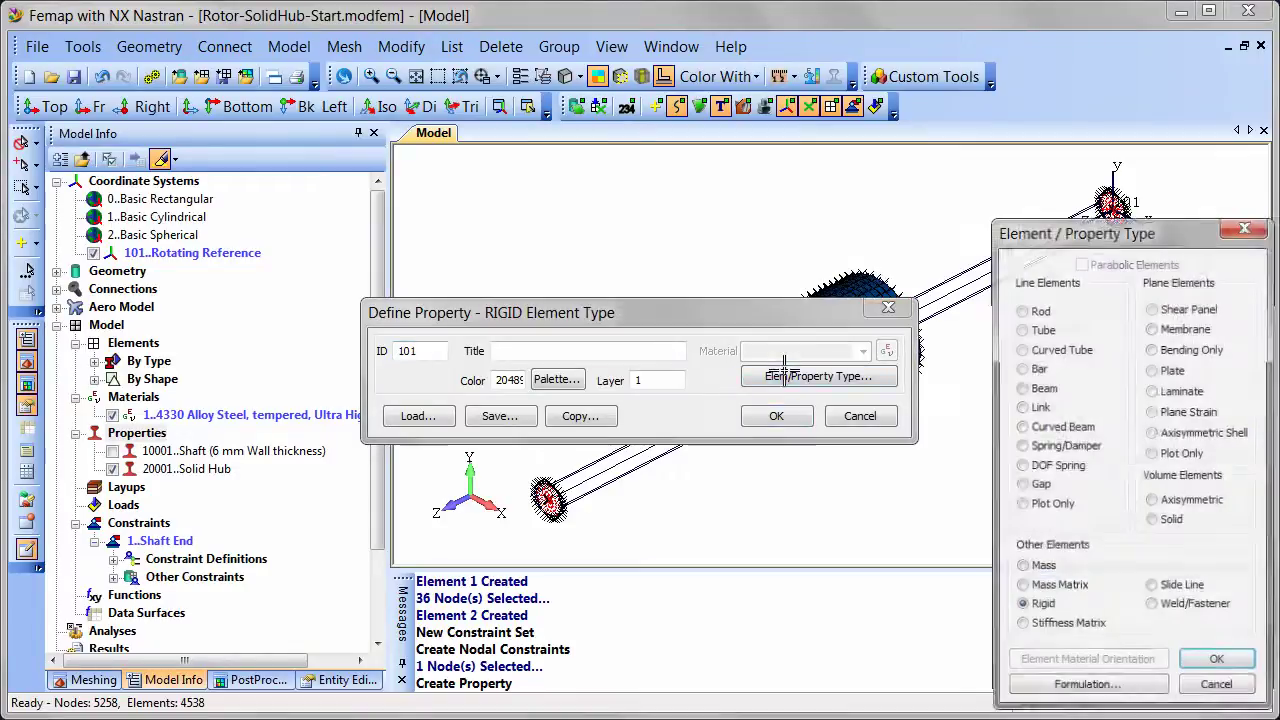
{"action": "left_click", "coordinate": [1021, 447]}
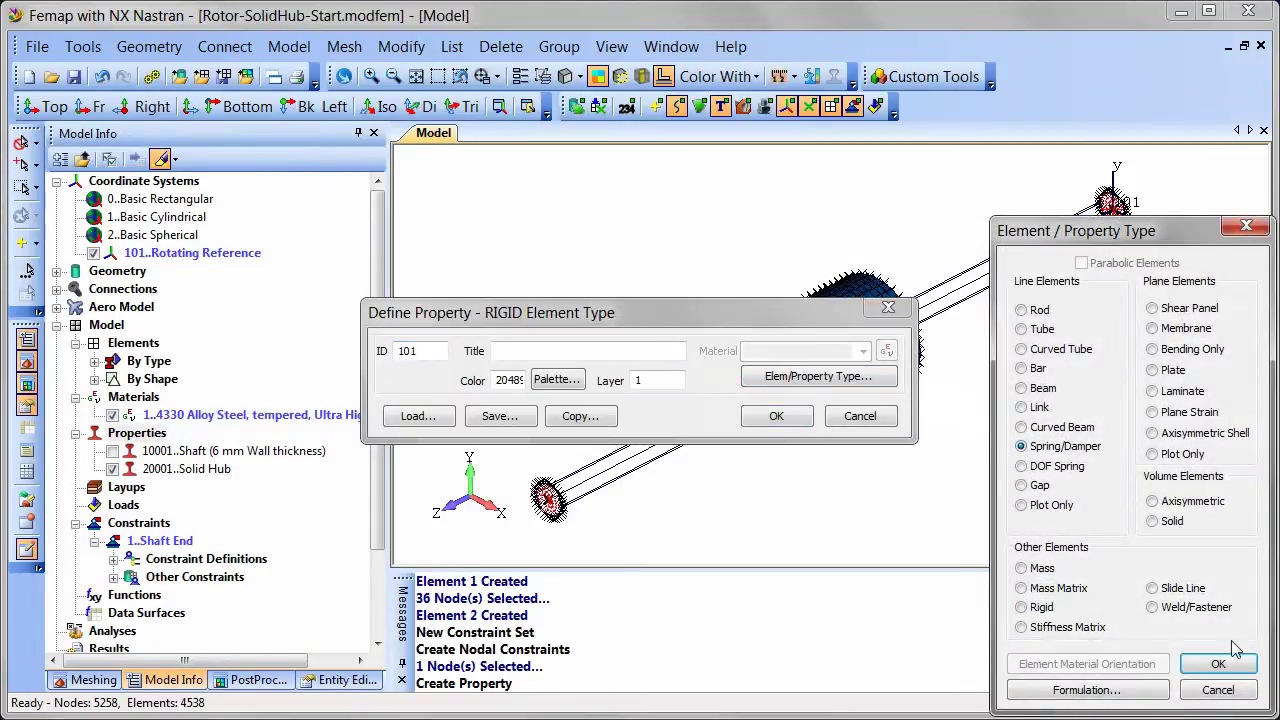
{"action": "left_click", "coordinate": [1238, 668]}
{"action": "key", "text": "Tab"}
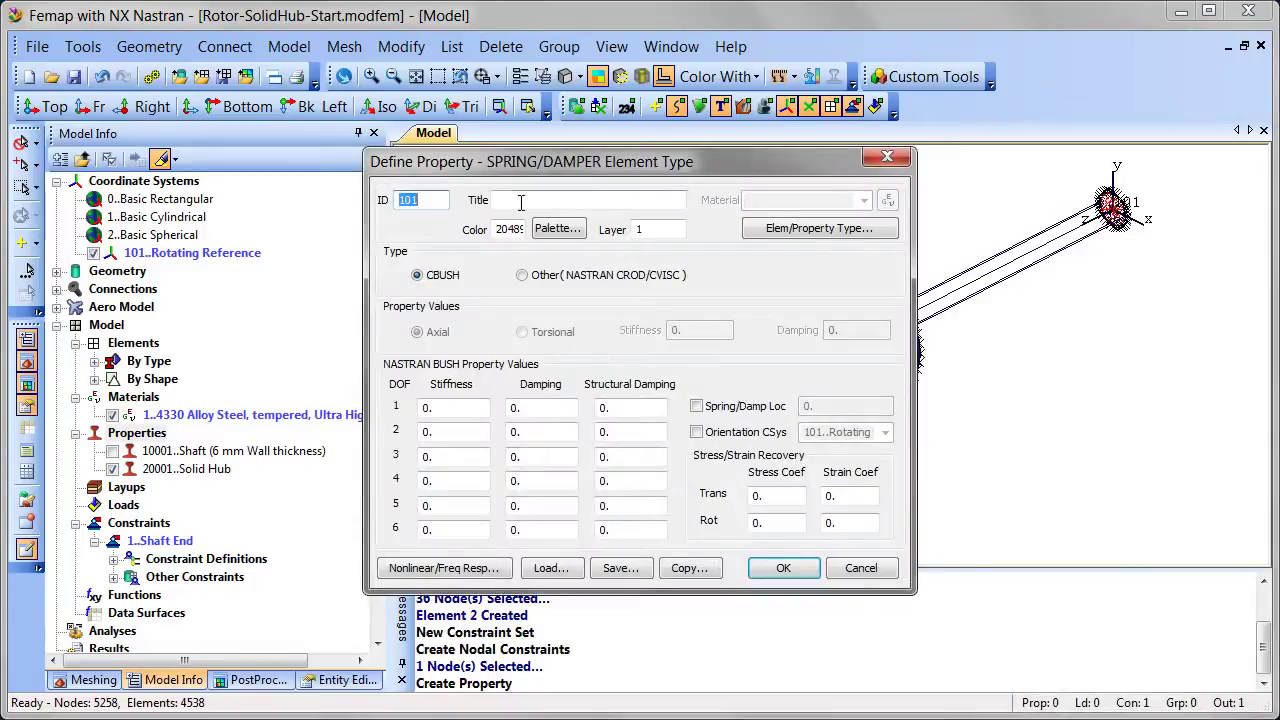
{"action": "type", "text": "Shaft Mount Bushing"}
{"action": "left_click", "coordinate": [460, 409]}
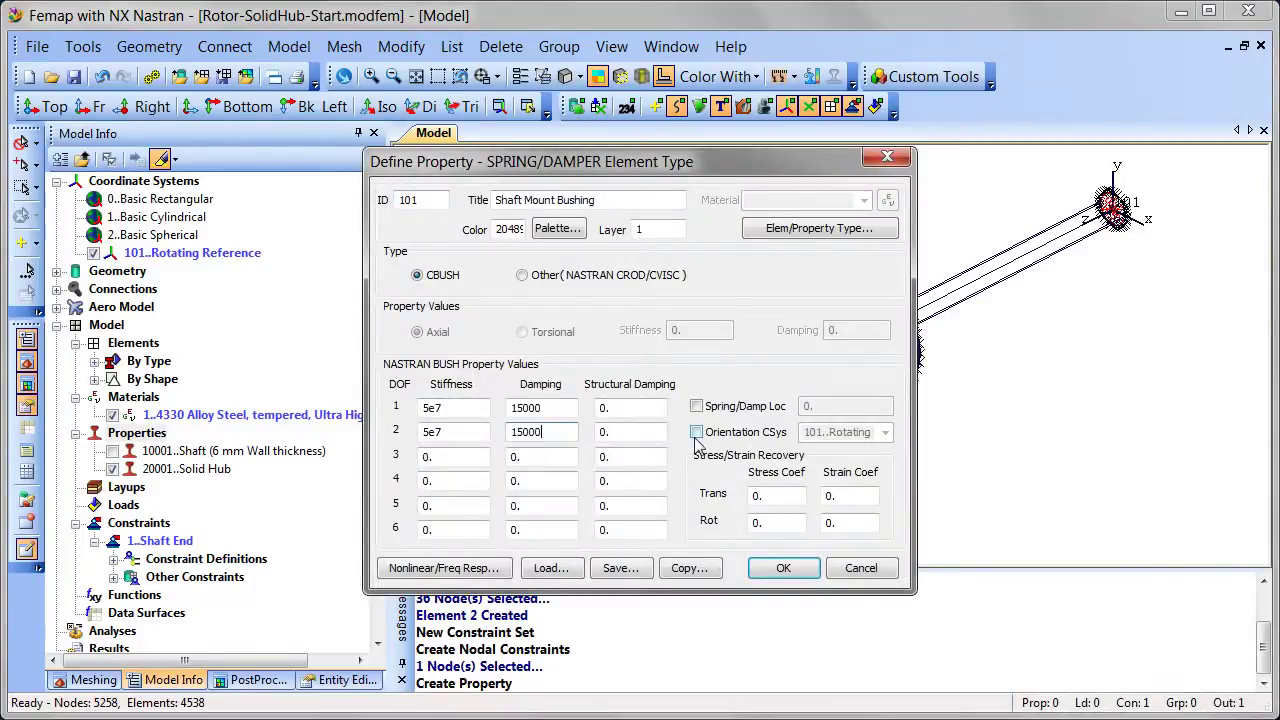
{"action": "left_click", "coordinate": [696, 432]}
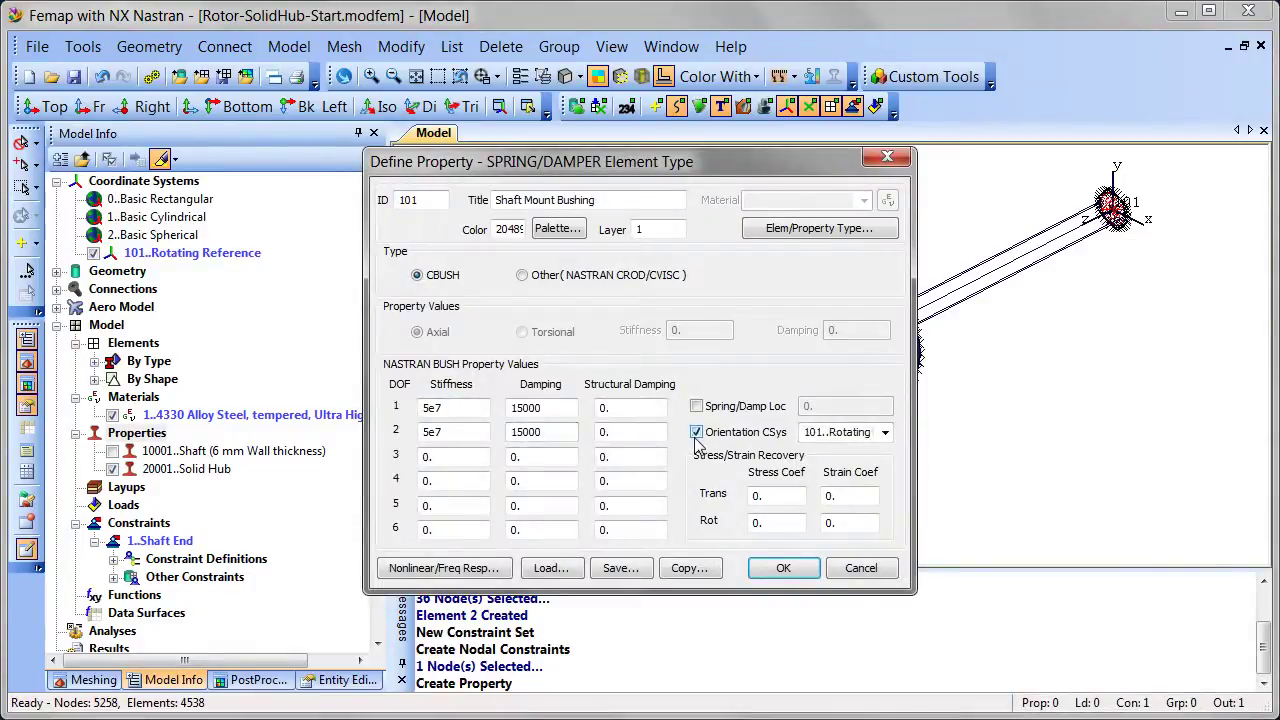
{"action": "left_click", "coordinate": [813, 577]}
{"action": "left_click", "coordinate": [856, 568]}
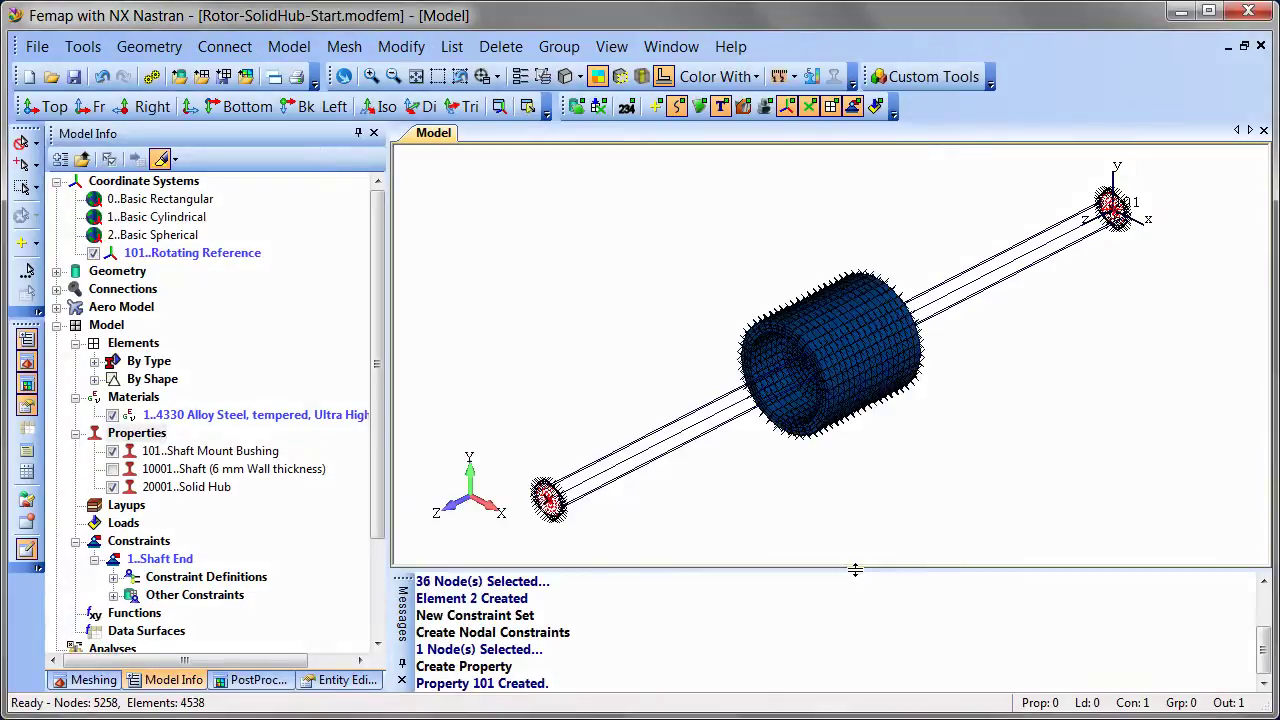
Ground nodes 1 and 2 with CBUSH elements using the Shaft Mount Bushing property.
{"action": "left_click", "coordinate": [962, 84]}
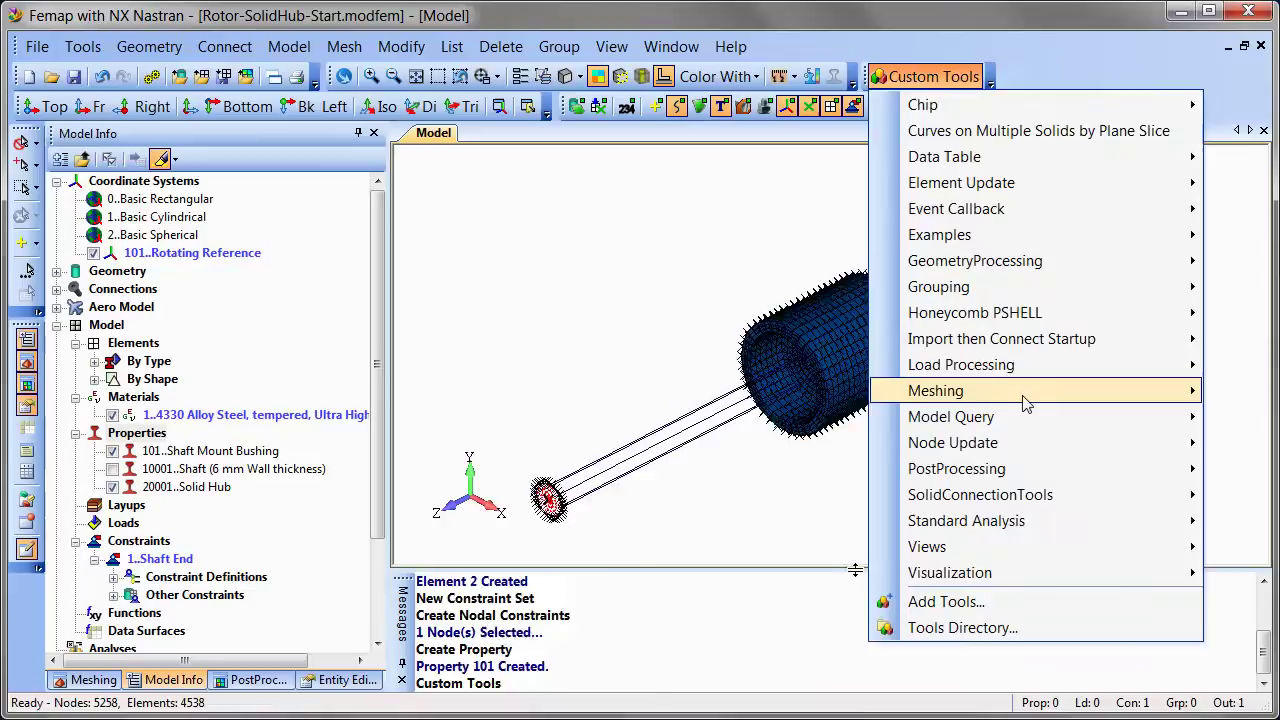
{"action": "mouse_move", "coordinate": [936, 391]}
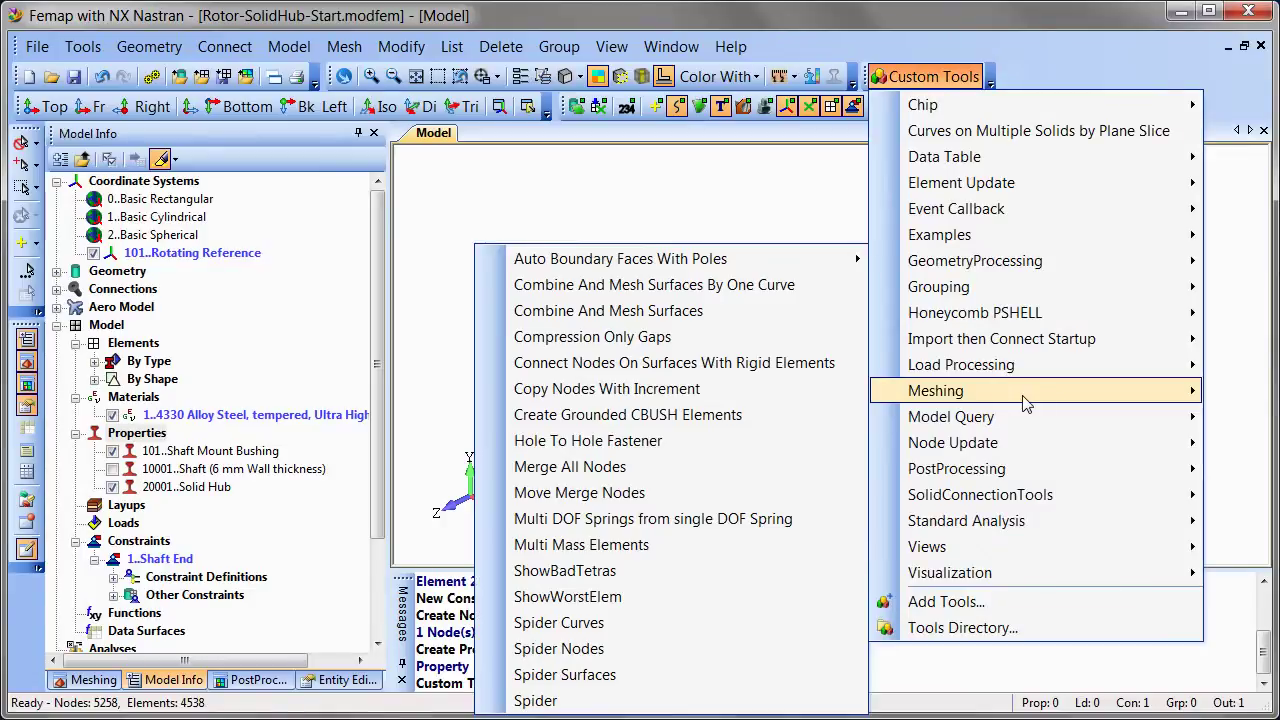
{"action": "left_click", "coordinate": [790, 424]}
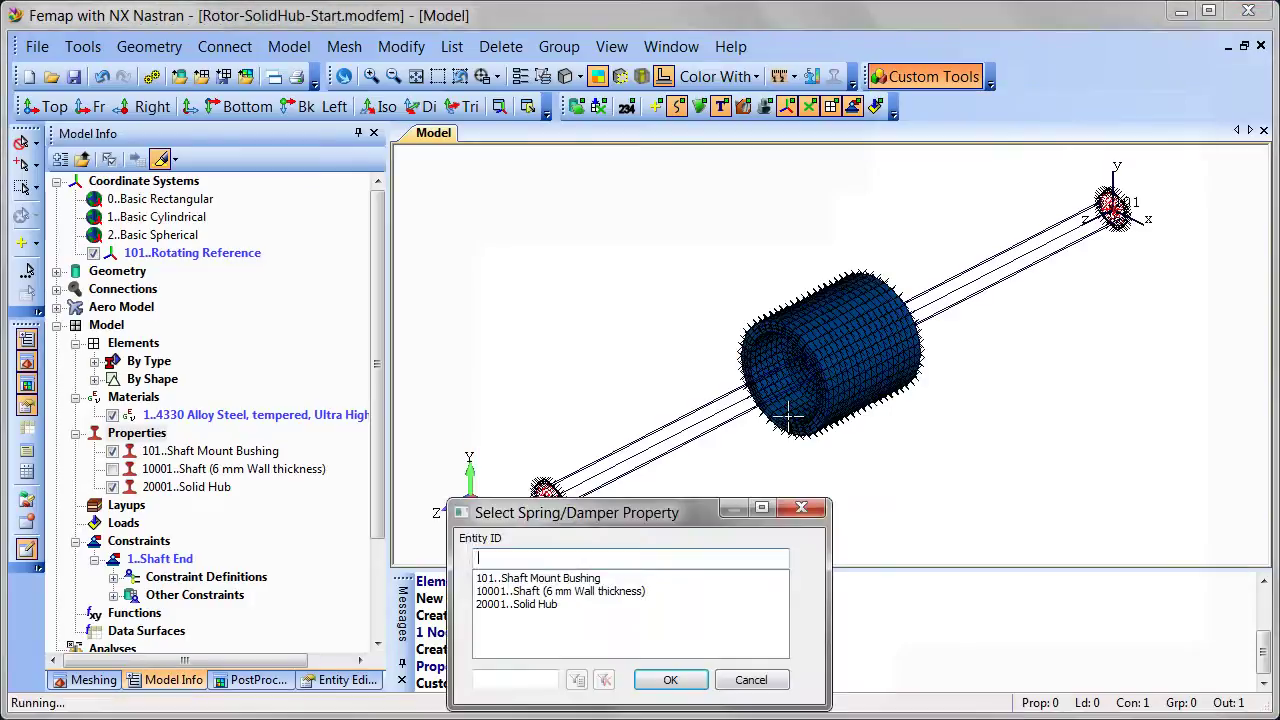
{"action": "left_click", "coordinate": [555, 582]}
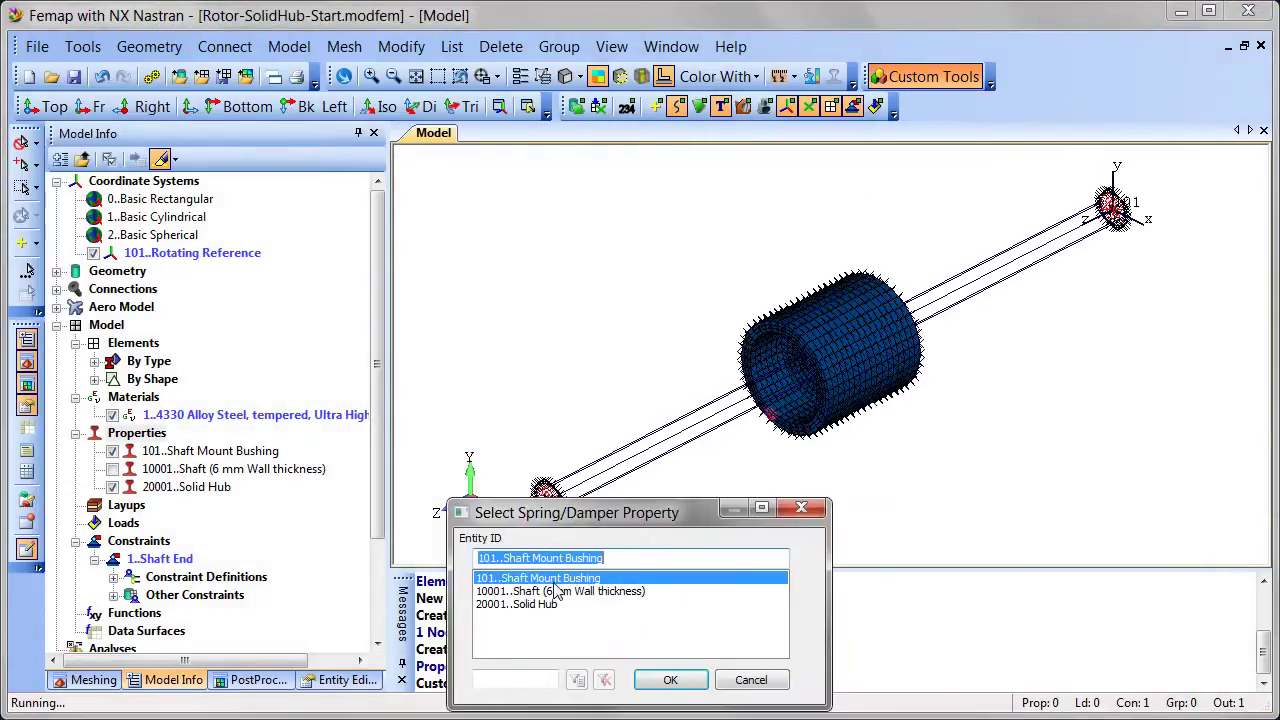
{"action": "left_click", "coordinate": [664, 681]}
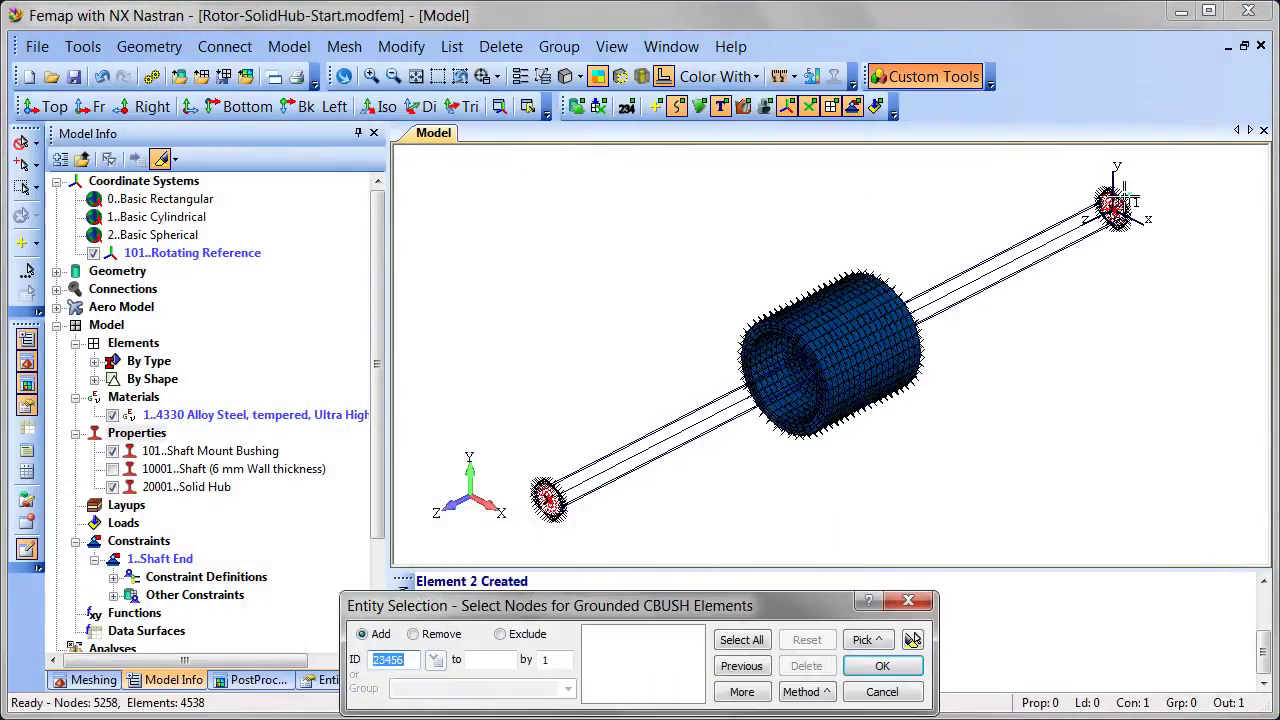
{"action": "left_click", "coordinate": [1110, 205]}
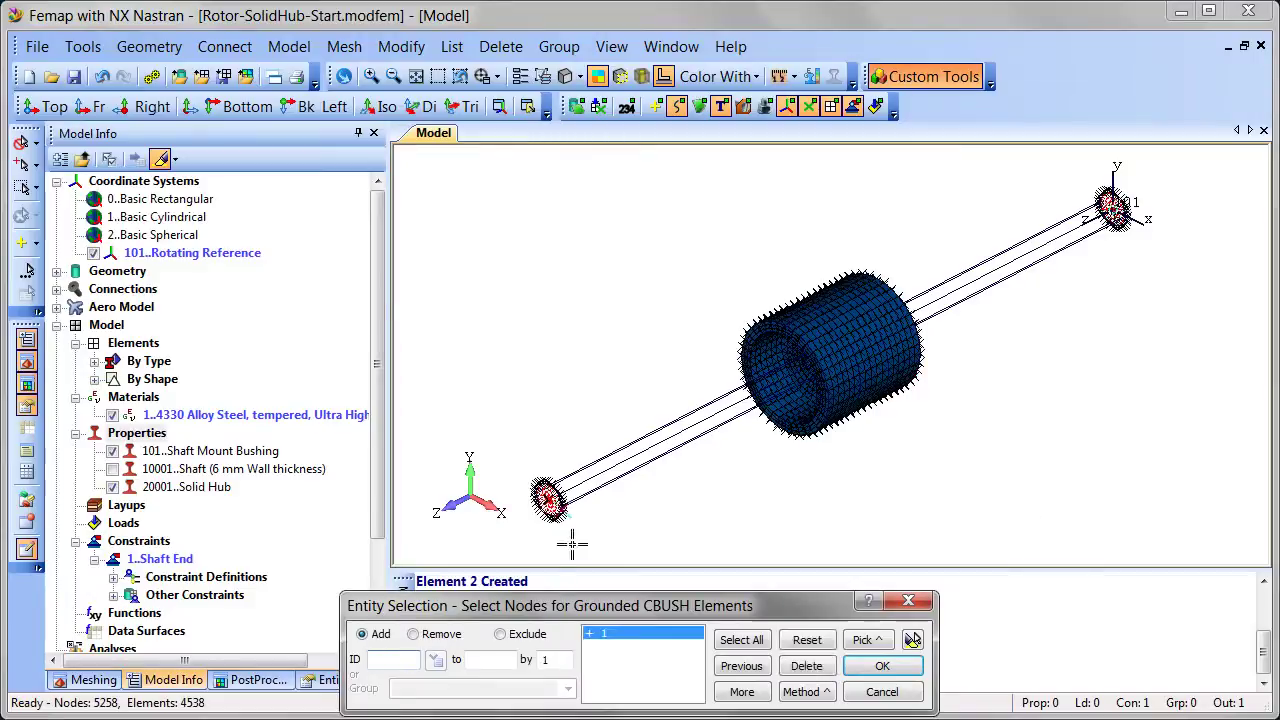
{"action": "left_click", "coordinate": [548, 498]}
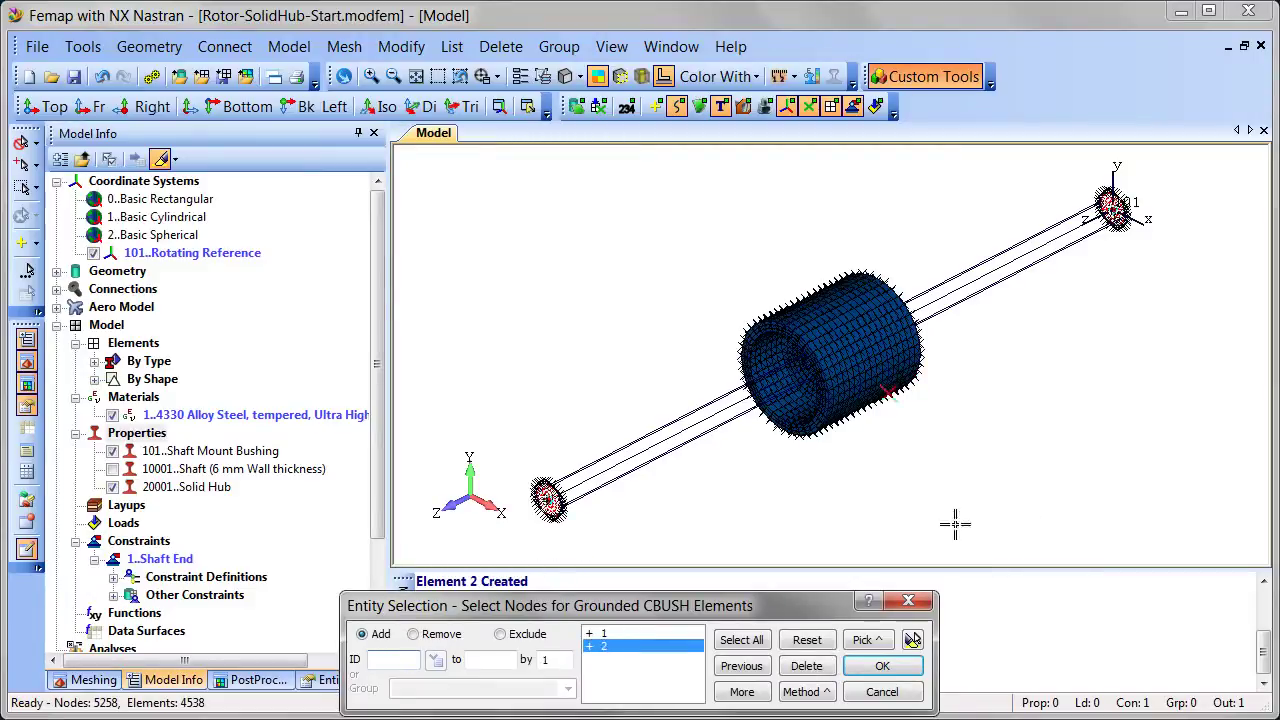
{"action": "left_click", "coordinate": [900, 668]}
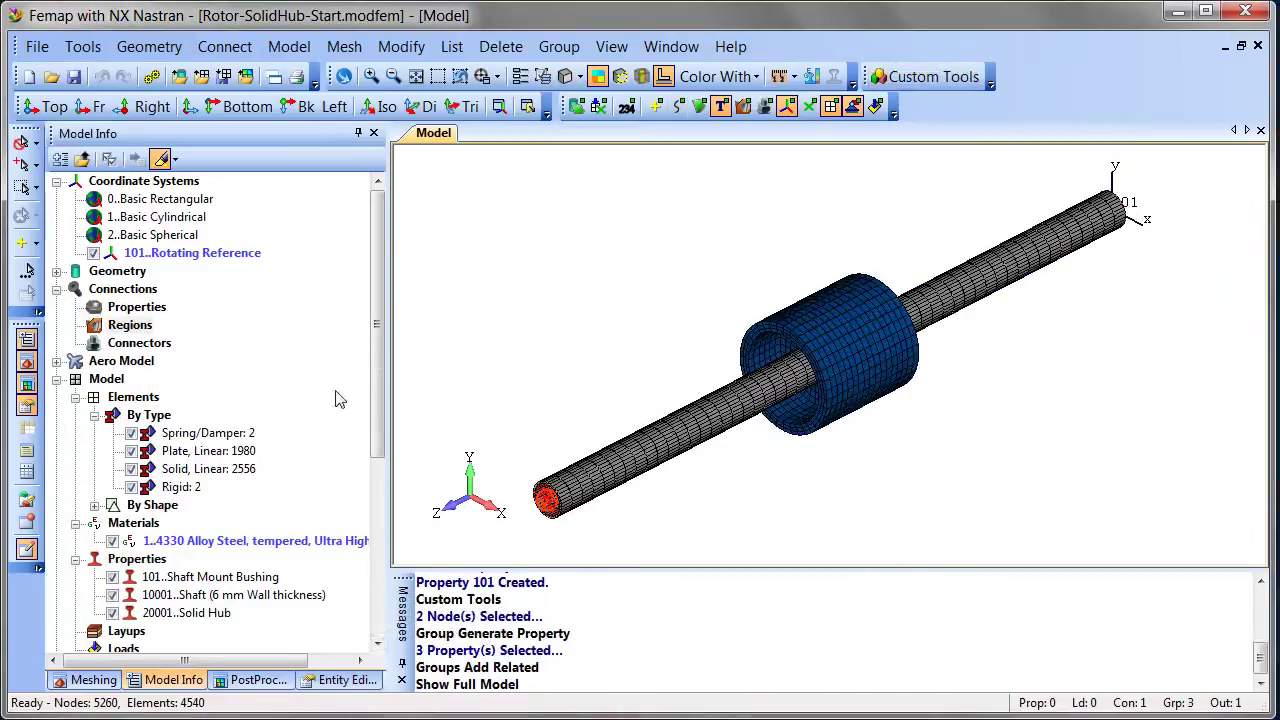
Highlight the new Shaft and Solid Hub groups, then regenerate the view.
{"action": "left_click_drag", "start_coordinate": [385, 389], "coordinate": [393, 566]}
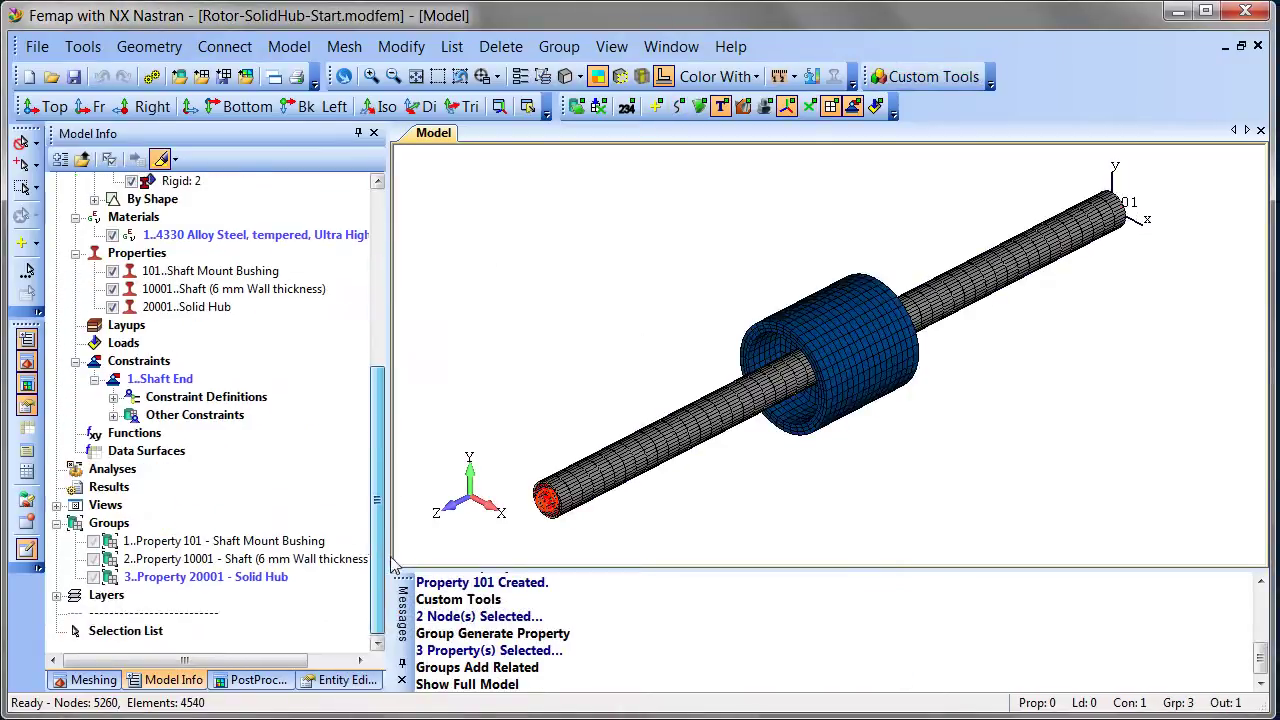
{"action": "left_click", "coordinate": [305, 561]}
{"action": "left_click", "coordinate": [270, 578]}
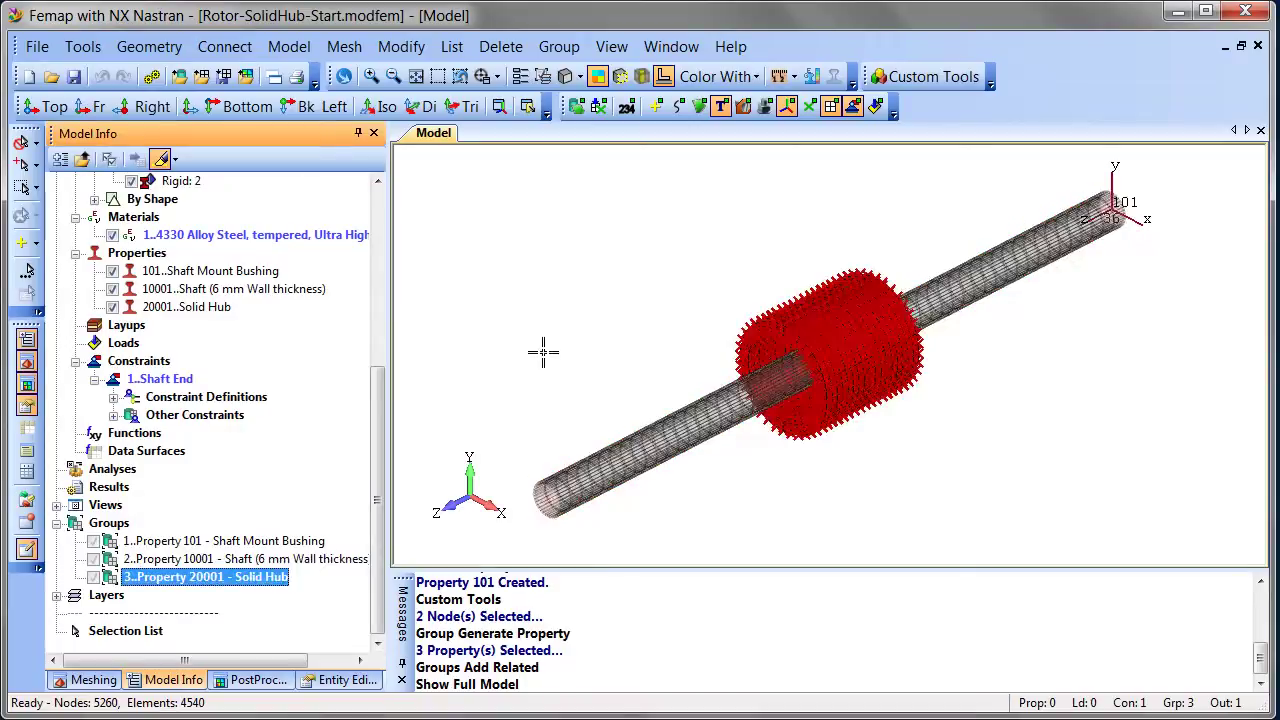
{"action": "key", "text": "ctrl+g"}
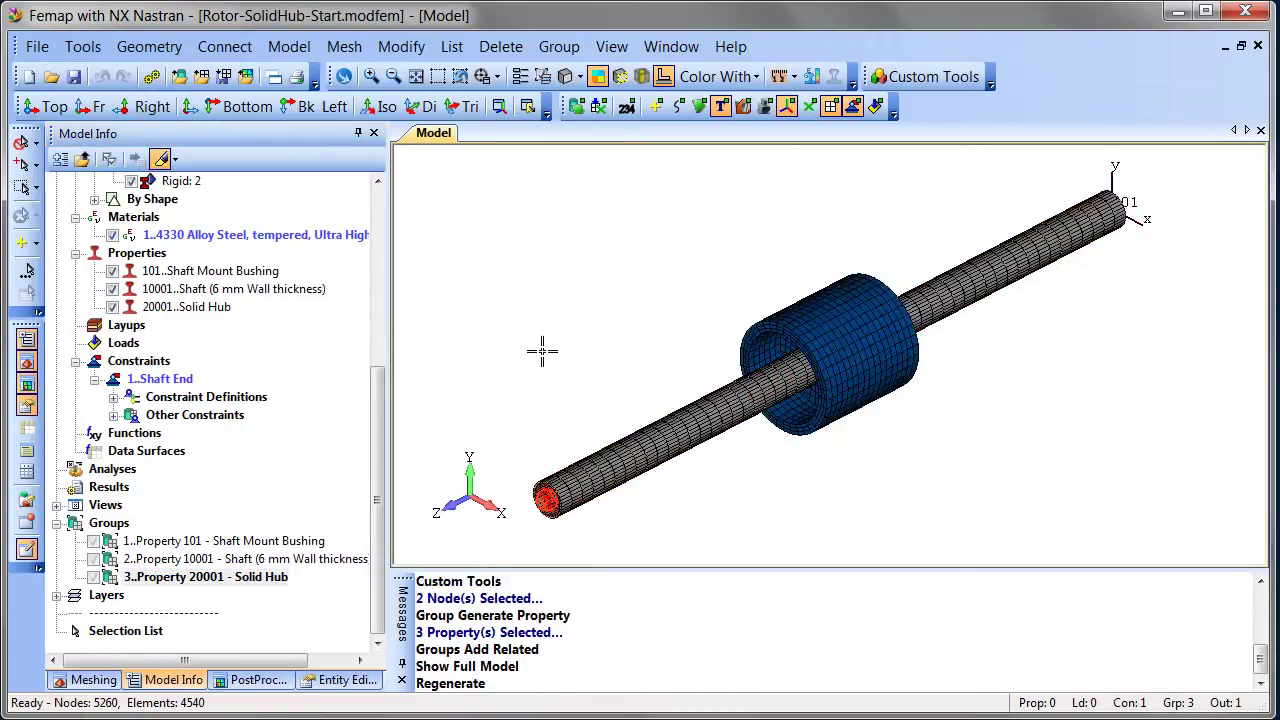
Start rotor region 'Lavel Rotor' about the Rotating Reference axis with overall damping 400.
{"action": "scroll", "coordinate": [378, 435], "scroll_direction": "up", "scroll_amount": 6}
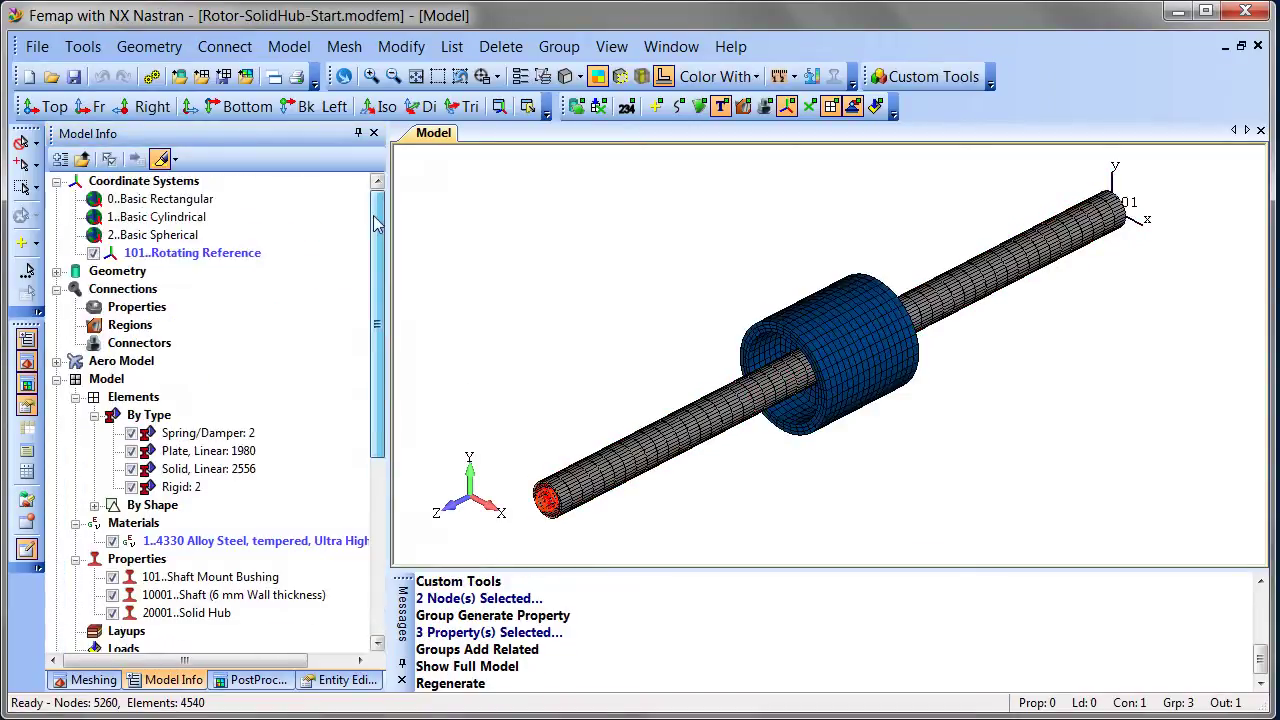
{"action": "right_click", "coordinate": [153, 337]}
{"action": "left_click", "coordinate": [331, 426]}
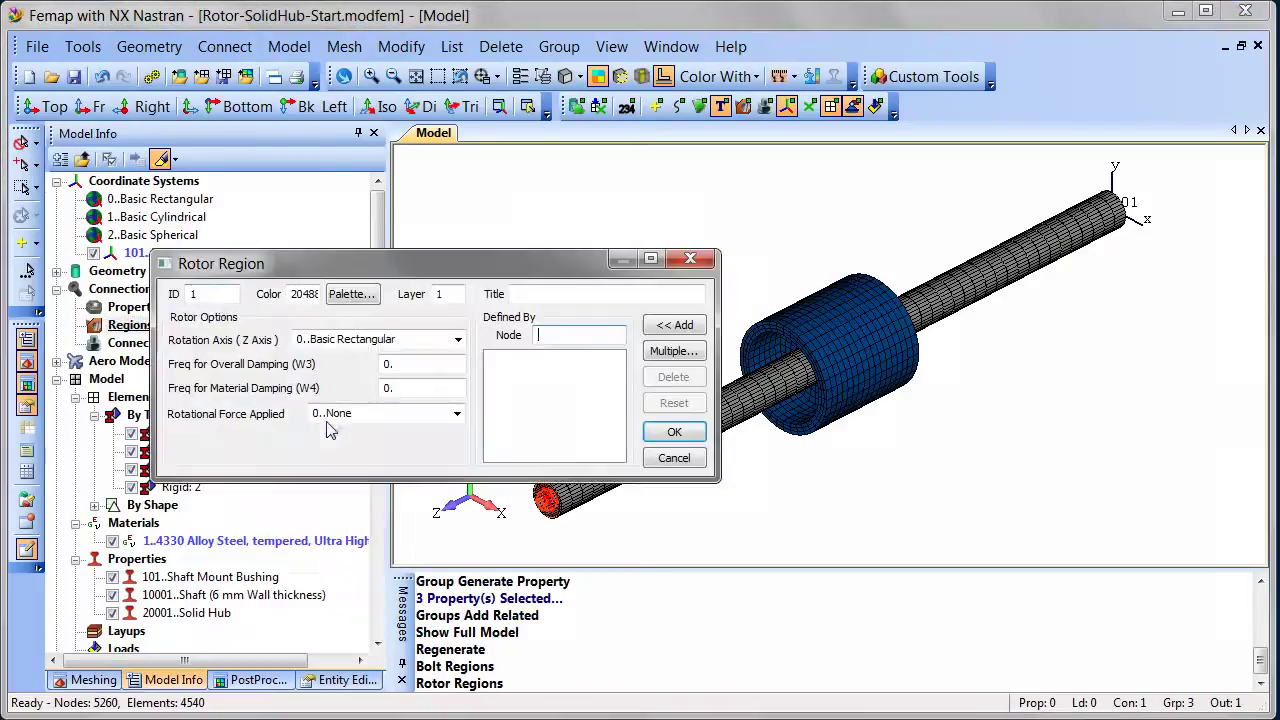
{"action": "left_click", "coordinate": [574, 294]}
{"action": "type", "text": "Lavel Rotor"}
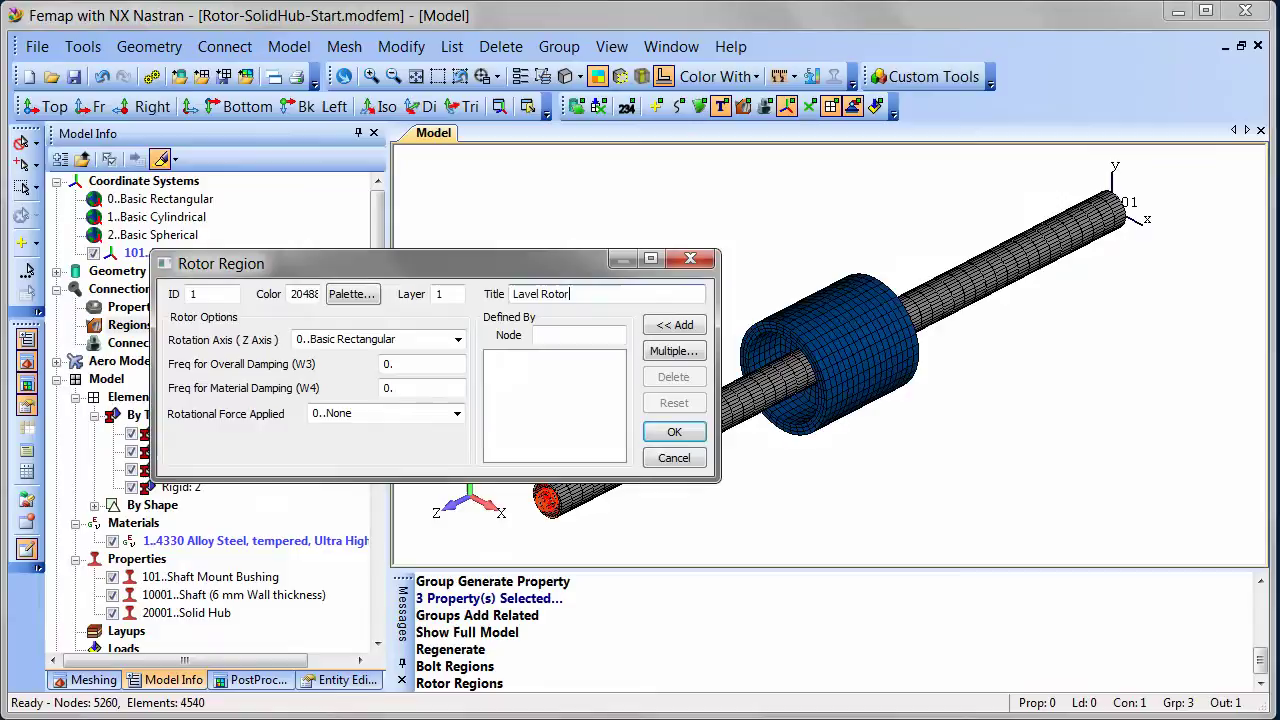
{"action": "left_click", "coordinate": [457, 340]}
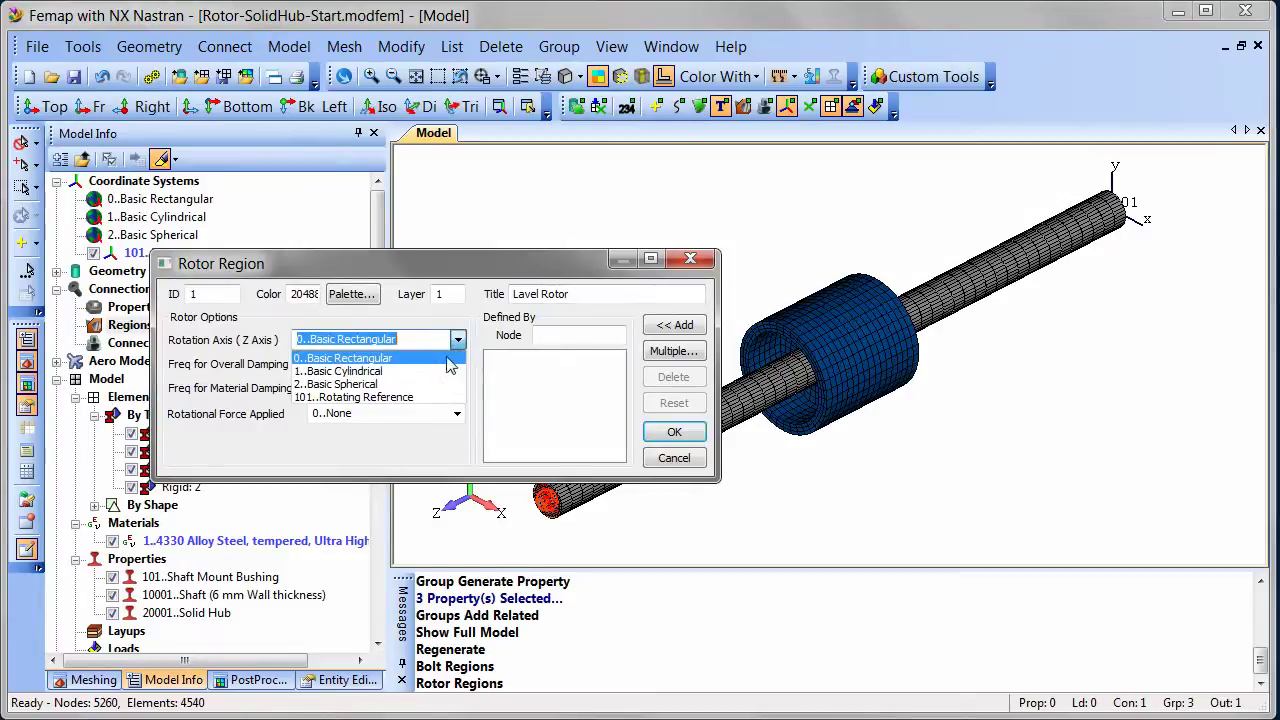
{"action": "left_click", "coordinate": [436, 398]}
{"action": "left_click", "coordinate": [416, 364]}
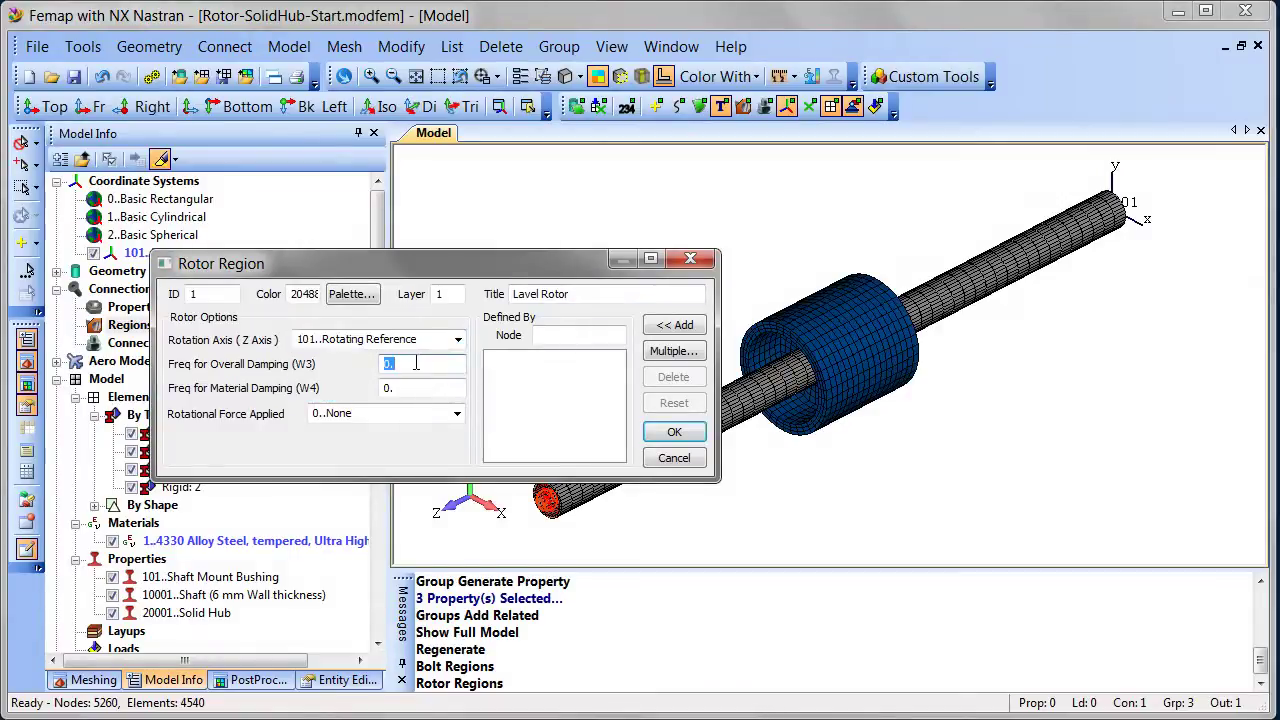
{"action": "key", "text": "Tab"}
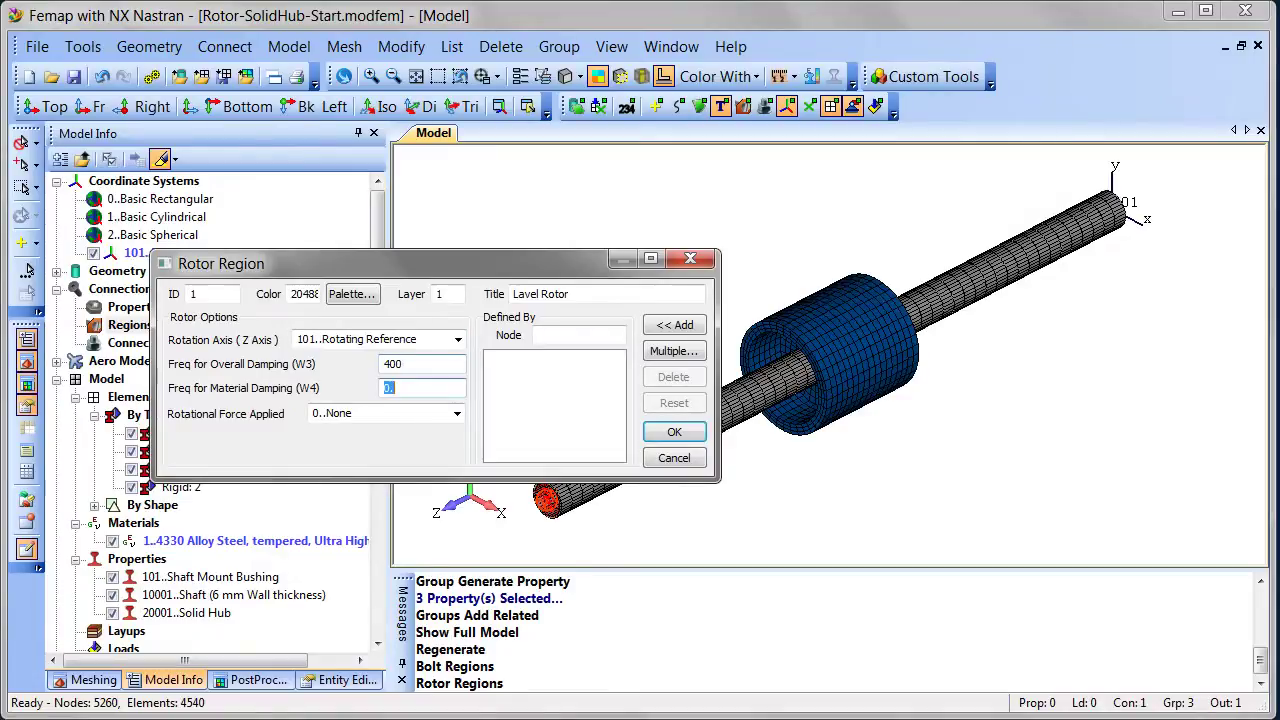
Add the Shaft and Solid Hub group nodes to the rotor region and finish it.
{"action": "left_click", "coordinate": [667, 352]}
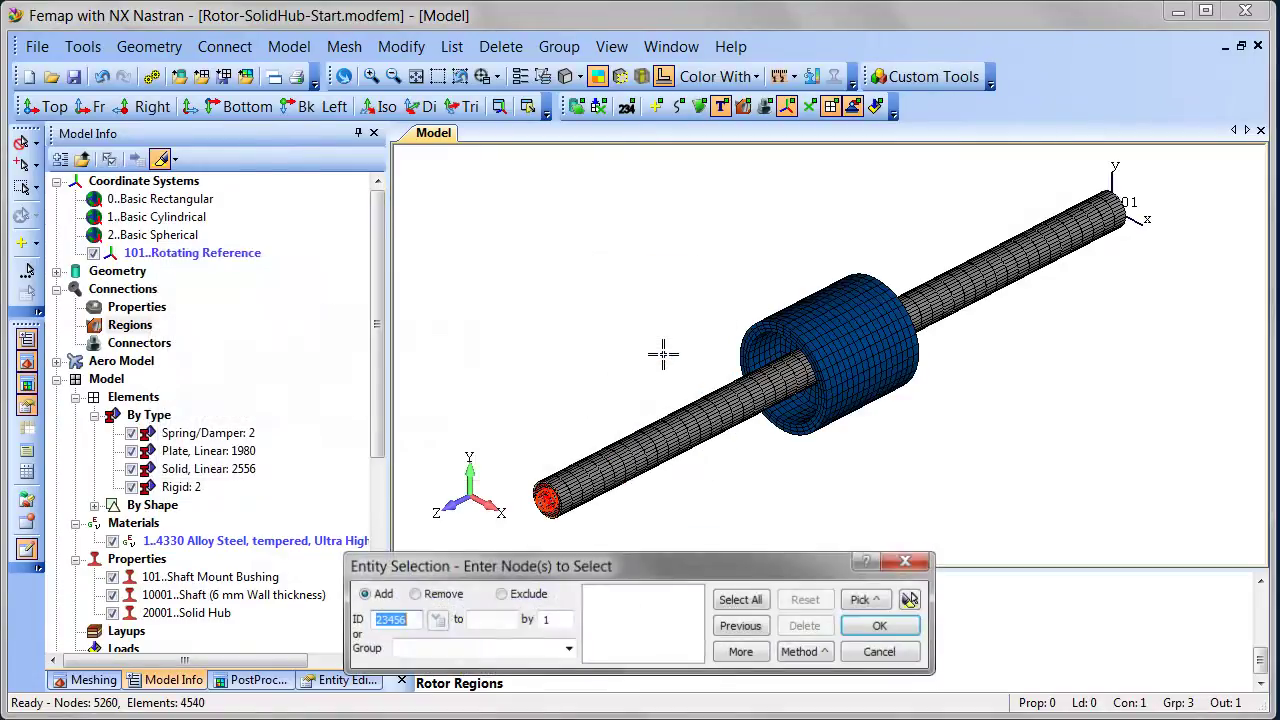
{"action": "left_click", "coordinate": [567, 648]}
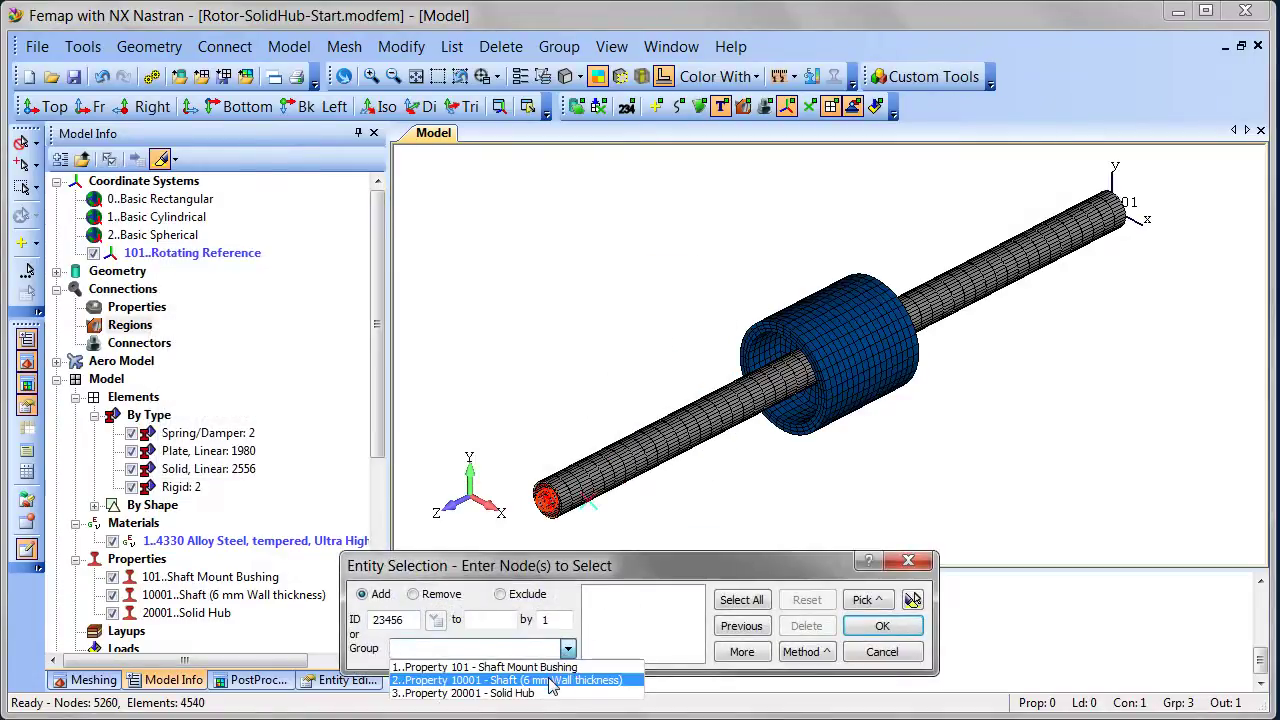
{"action": "left_click", "coordinate": [550, 680]}
{"action": "left_click", "coordinate": [742, 651]}
{"action": "left_click", "coordinate": [567, 648]}
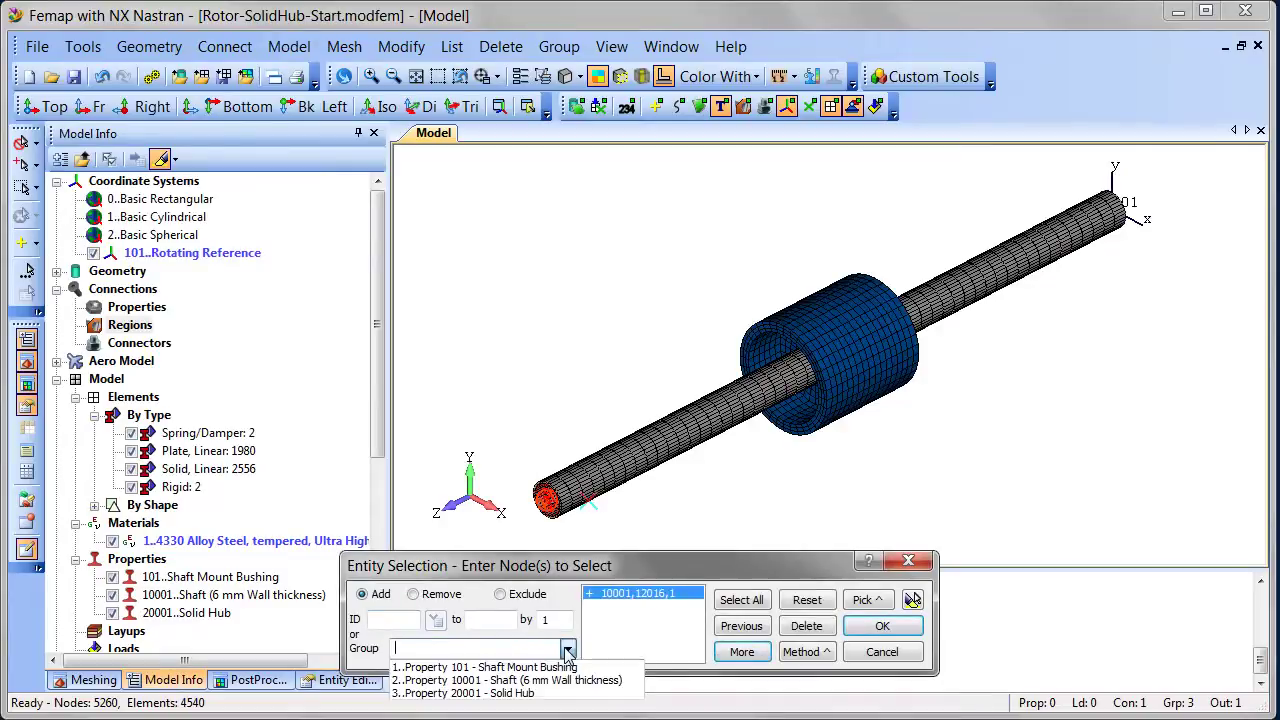
{"action": "left_click", "coordinate": [508, 693]}
{"action": "left_click", "coordinate": [742, 651]}
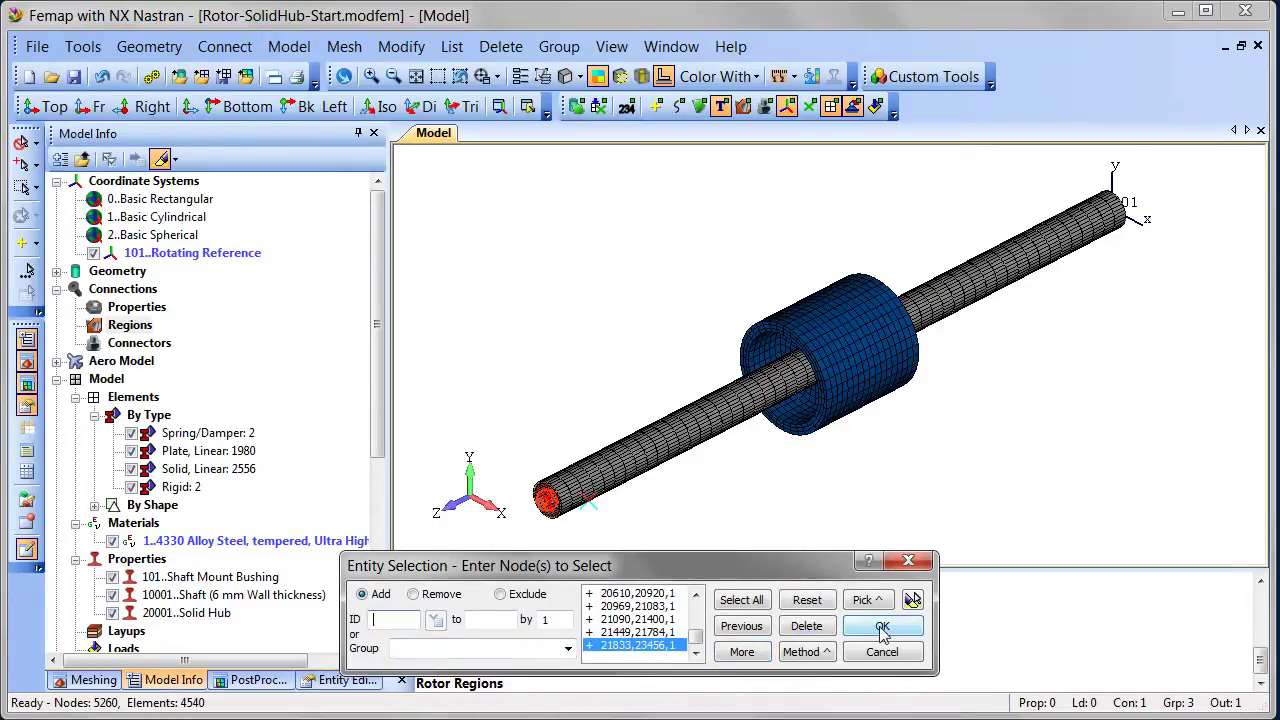
{"action": "left_click", "coordinate": [882, 628]}
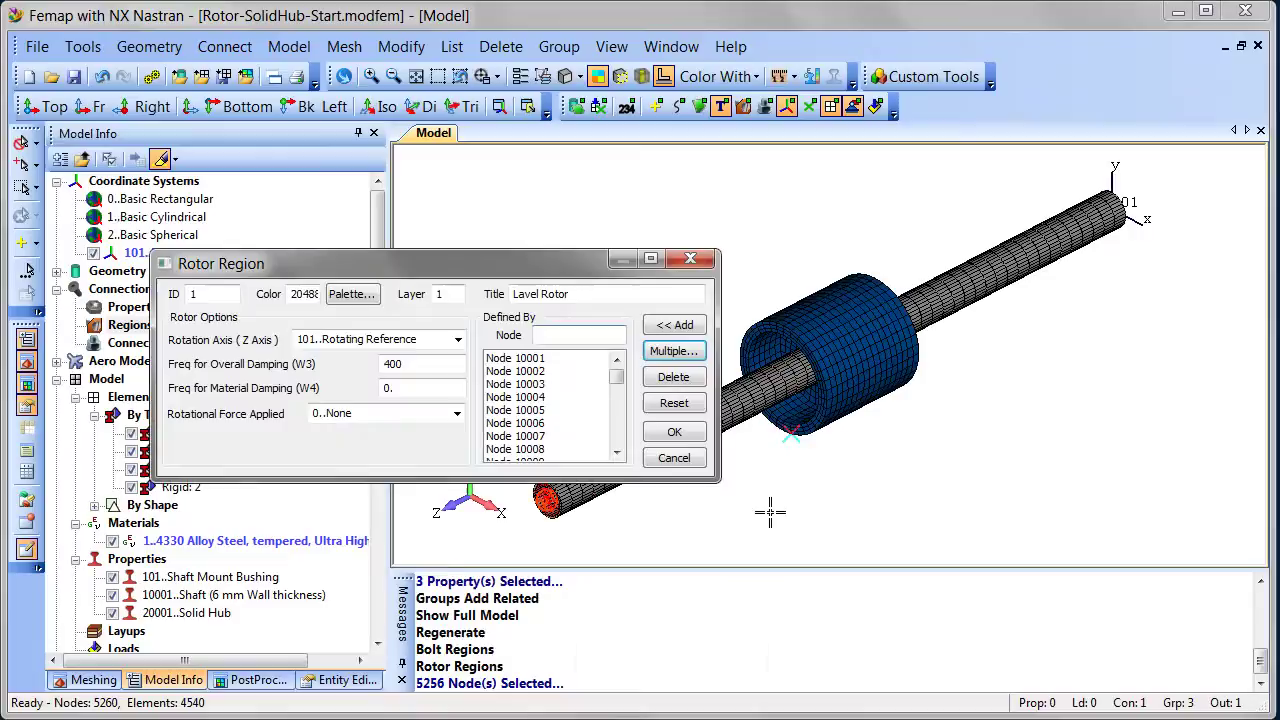
{"action": "left_click", "coordinate": [676, 438]}
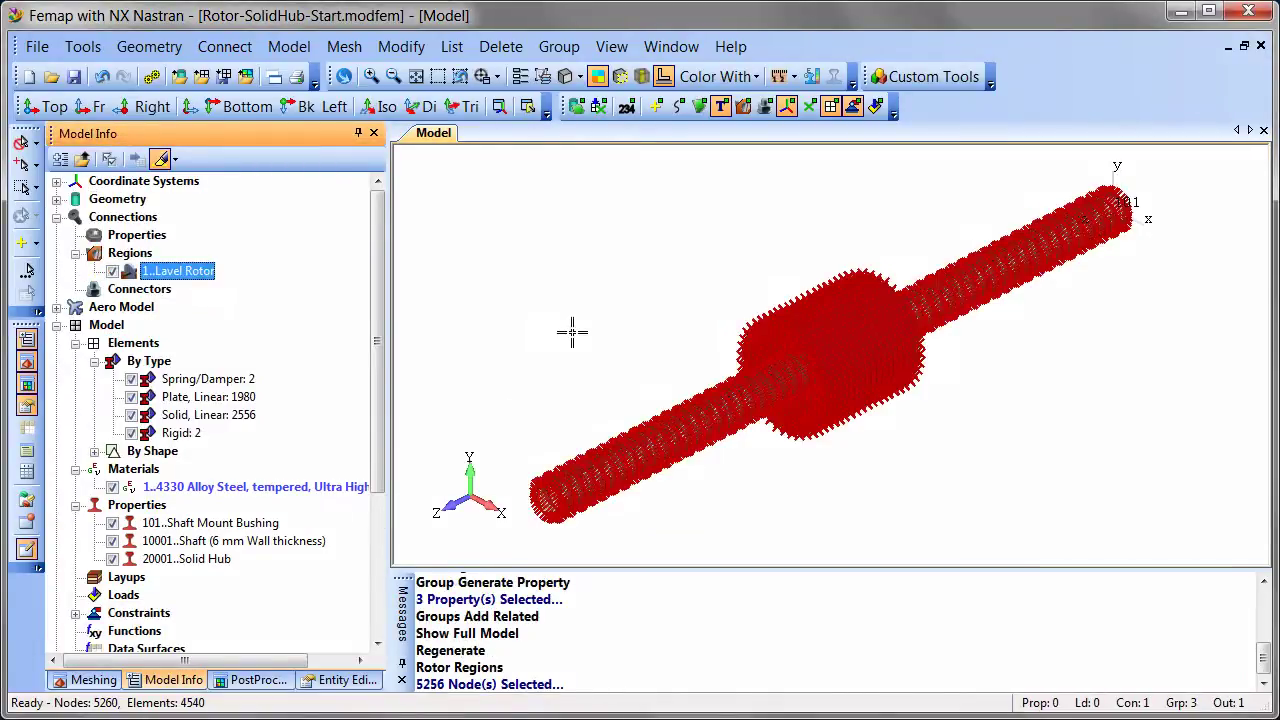
{"action": "scroll", "coordinate": [388, 425], "scroll_direction": "down", "scroll_amount": 2}
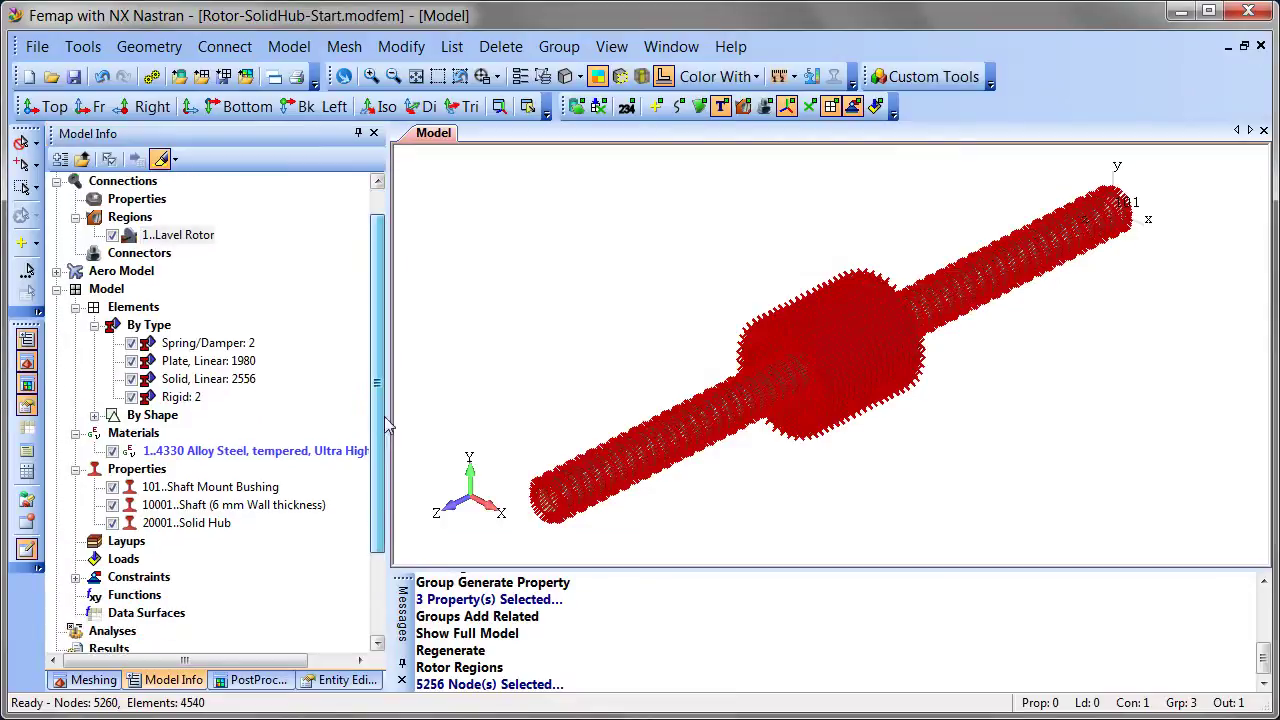
{"action": "scroll", "coordinate": [390, 440], "scroll_direction": "down", "scroll_amount": 4}
{"action": "scroll", "coordinate": [392, 470], "scroll_direction": "down", "scroll_amount": 1}
Create a new analysis set named 'Rotor Dynamics Eigenvalue'.
{"action": "right_click", "coordinate": [128, 545]}
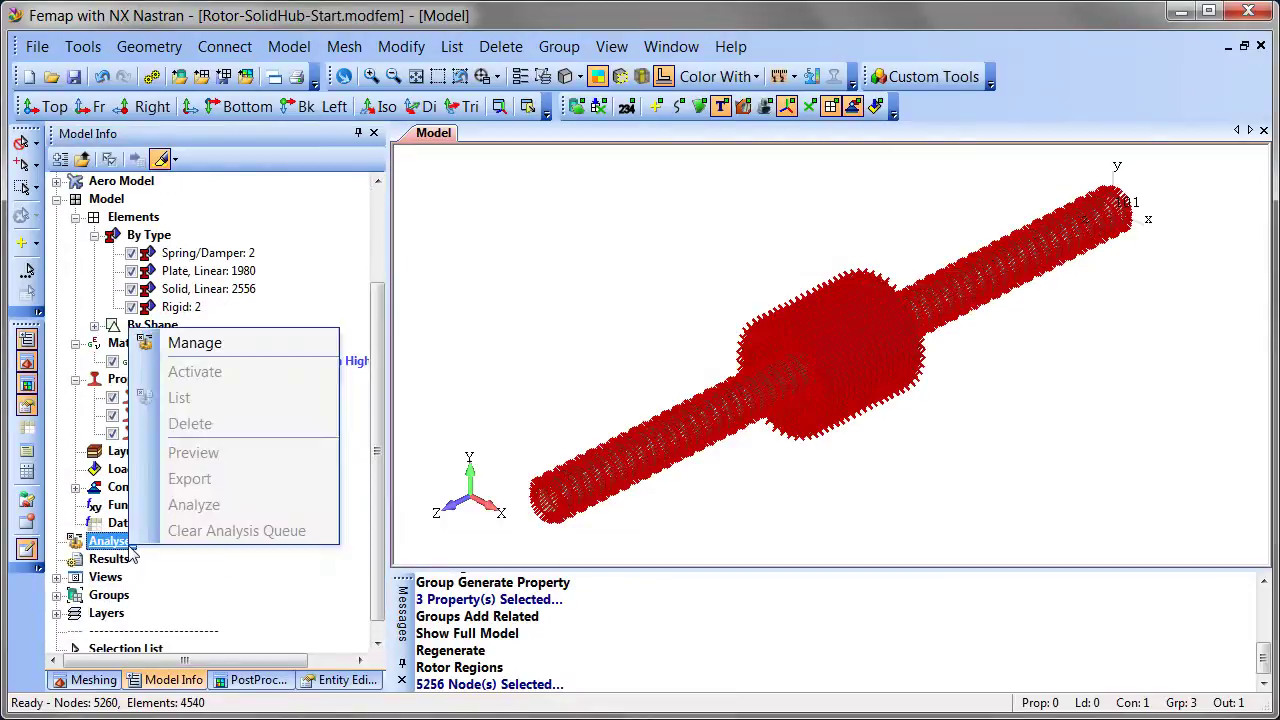
{"action": "left_click", "coordinate": [265, 348]}
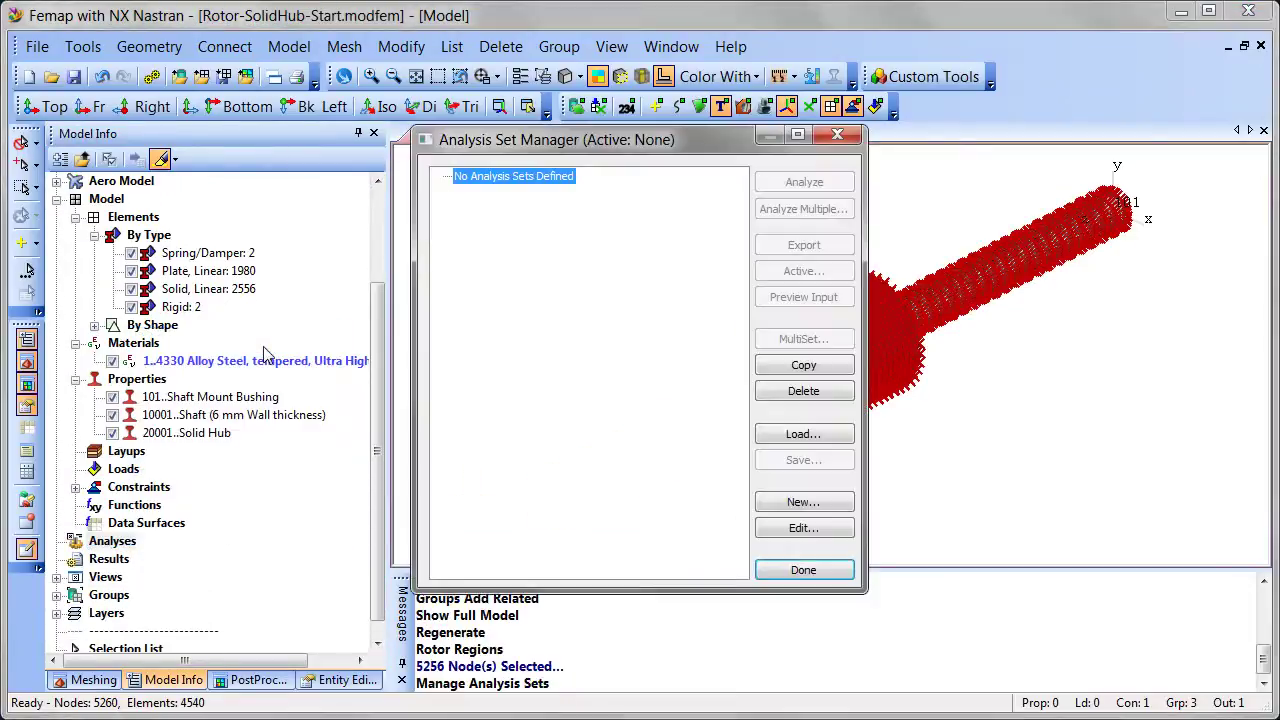
{"action": "left_click", "coordinate": [806, 502]}
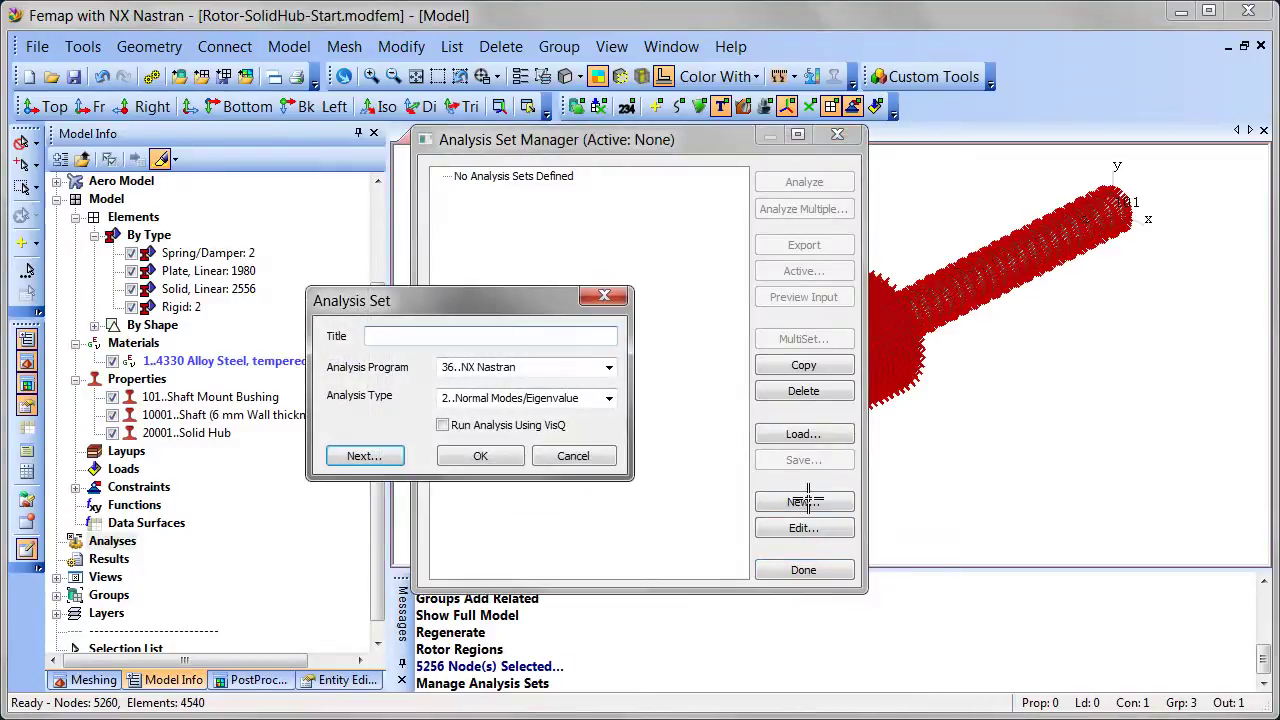
{"action": "type", "text": "Rotor Dynamics Eigenvalue"}
{"action": "left_click", "coordinate": [480, 455]}
Set modal Complex Lanczos eigenvalue extraction with an upper limit of 500 Hz.
{"action": "left_click", "coordinate": [463, 241]}
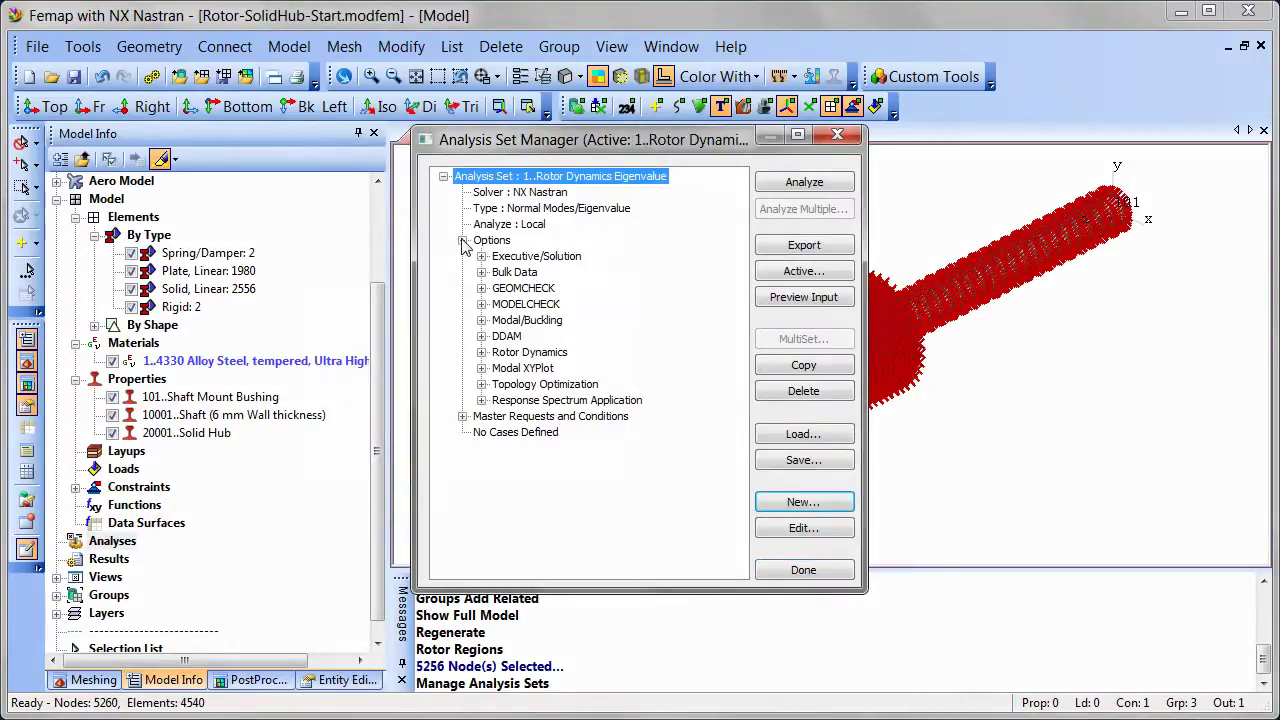
{"action": "left_click", "coordinate": [481, 320]}
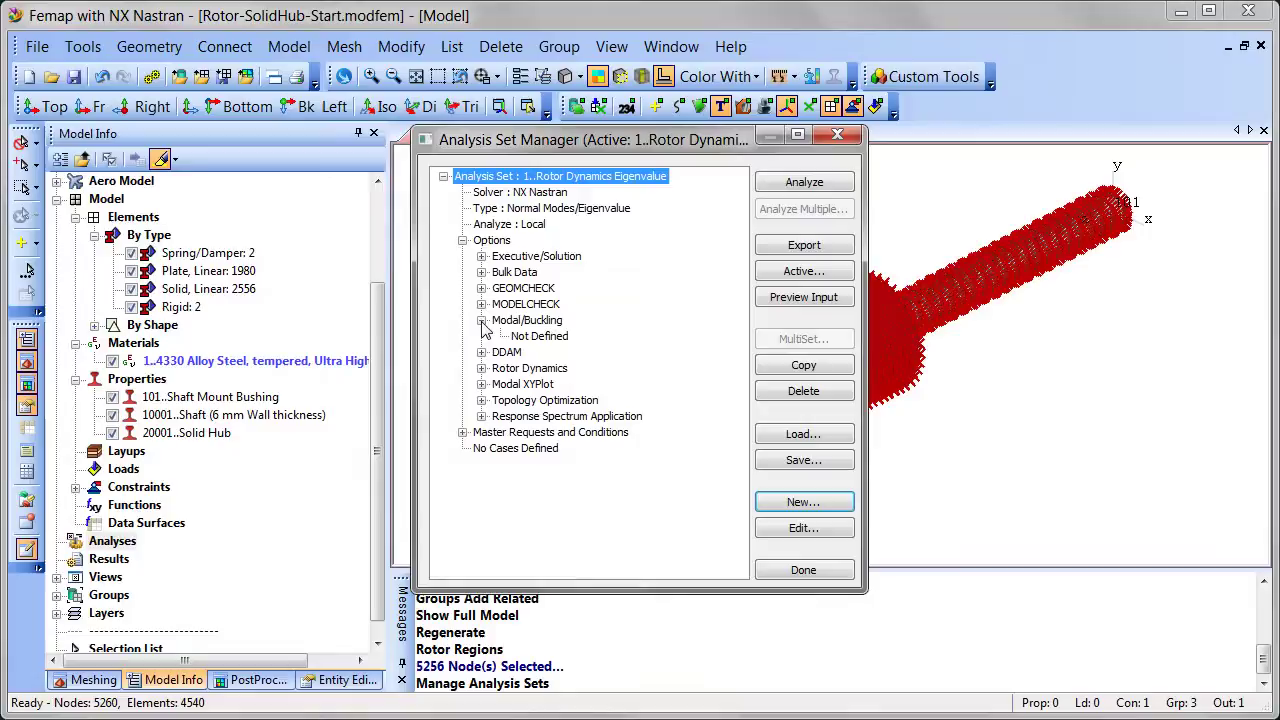
{"action": "left_click", "coordinate": [527, 320]}
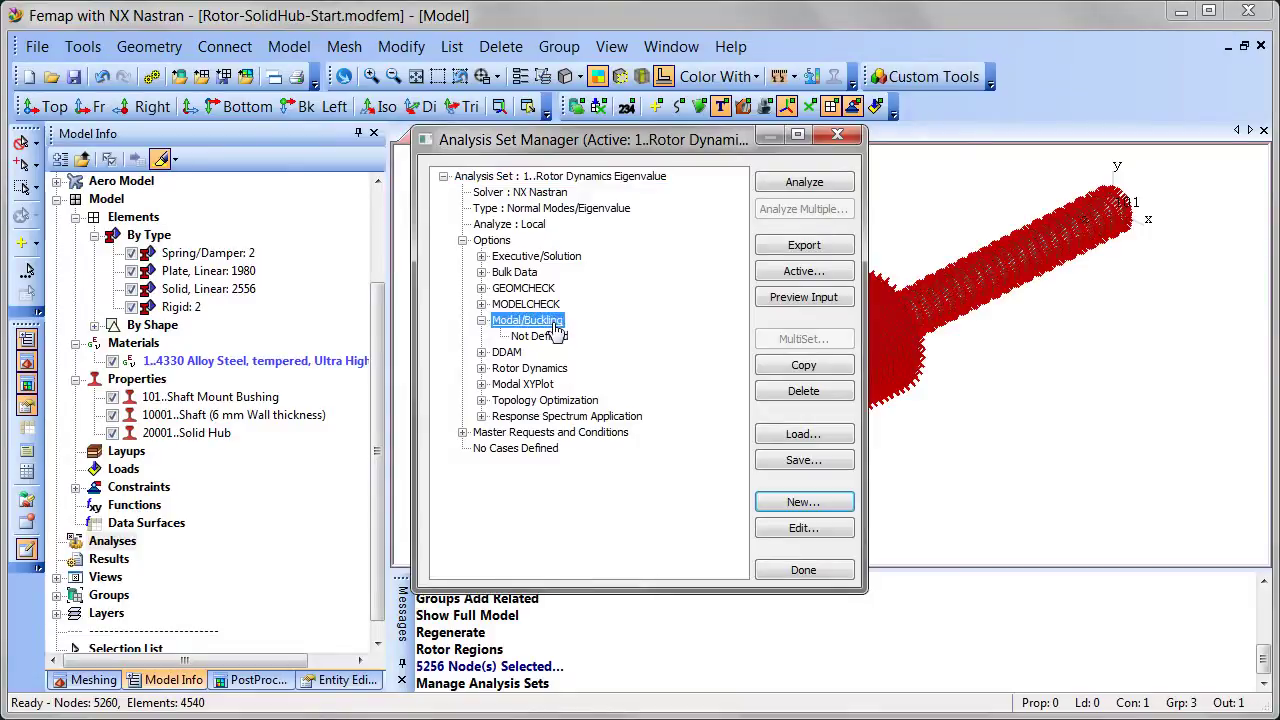
{"action": "left_click", "coordinate": [842, 533]}
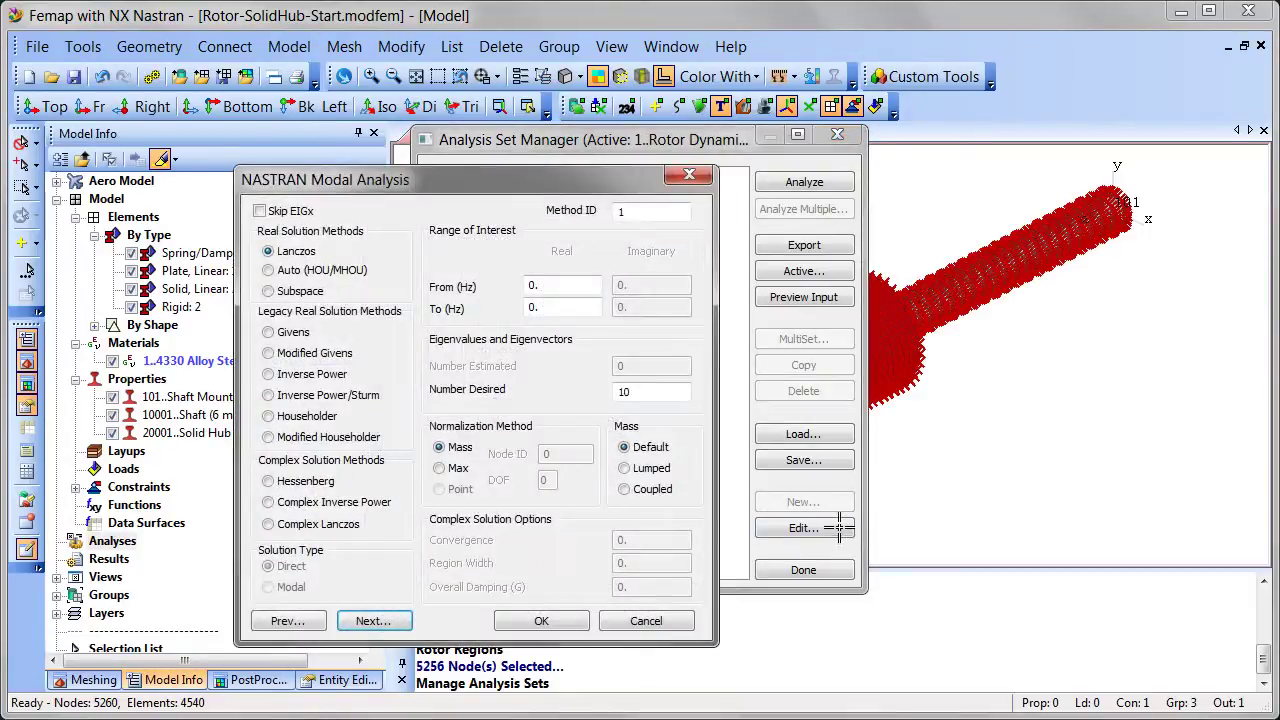
{"action": "left_click", "coordinate": [269, 525]}
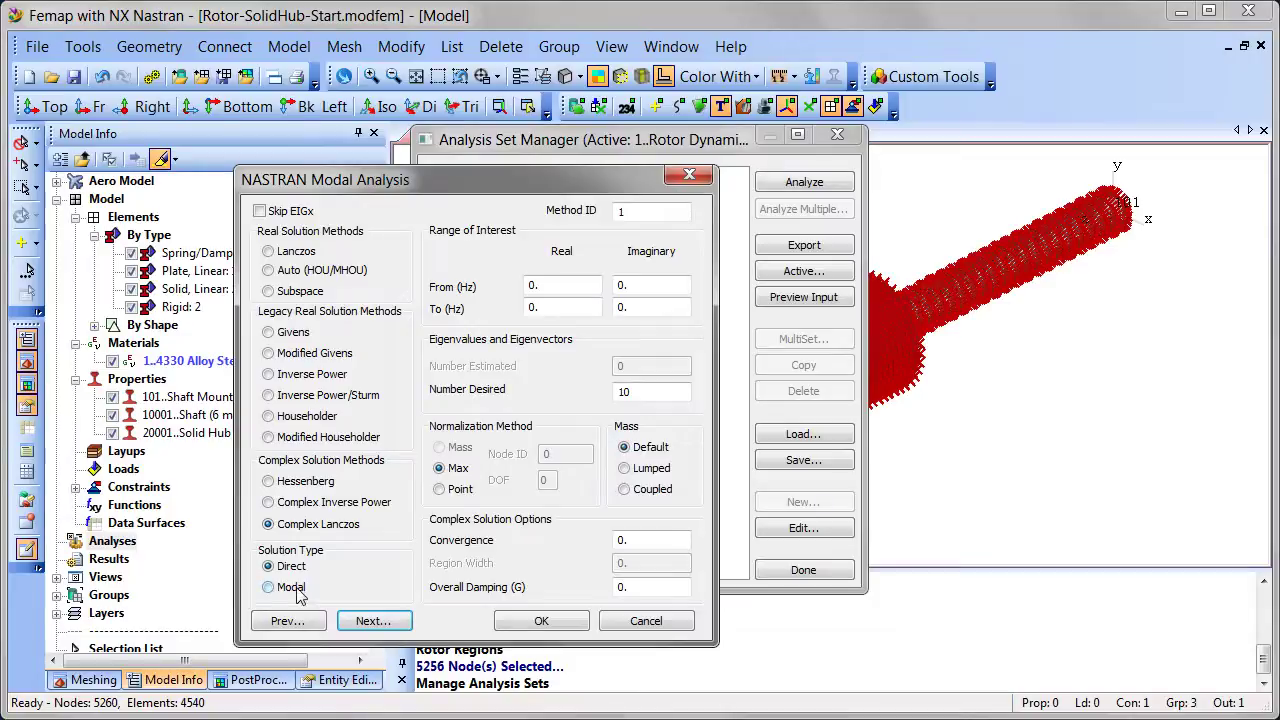
{"action": "double_click", "coordinate": [530, 308]}
{"action": "type", "text": "00"}
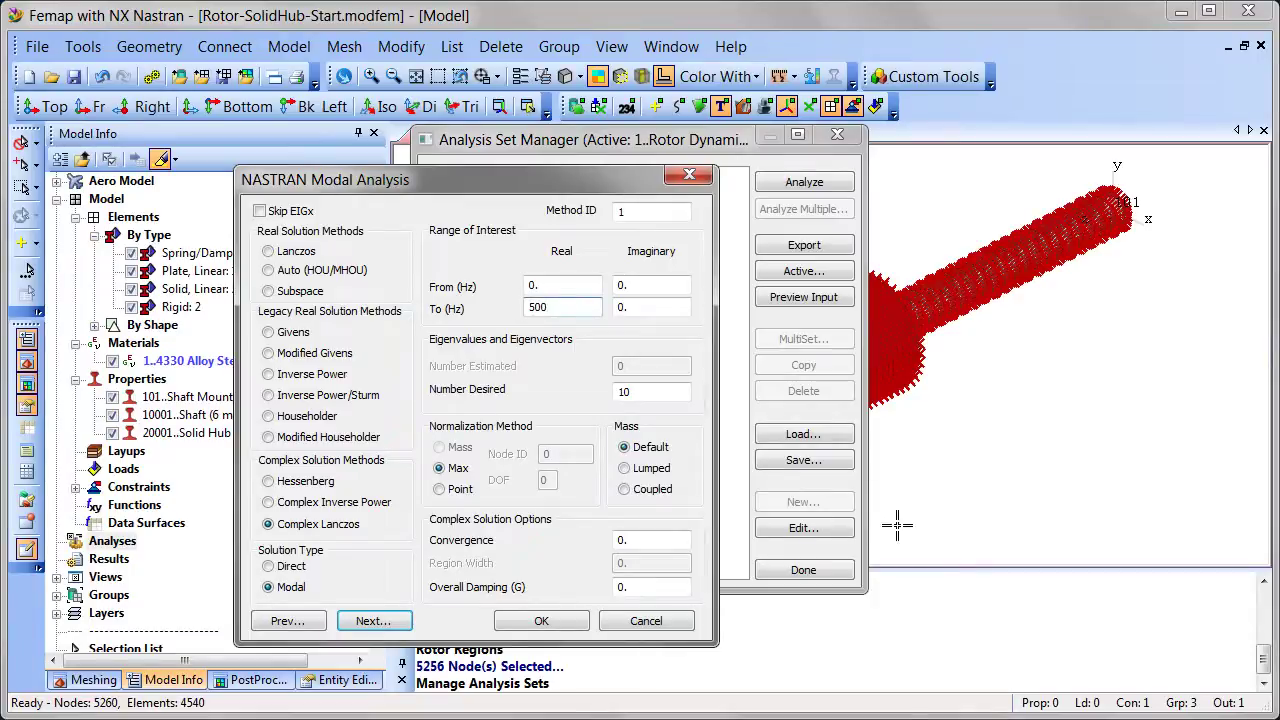
{"action": "left_click", "coordinate": [578, 620]}
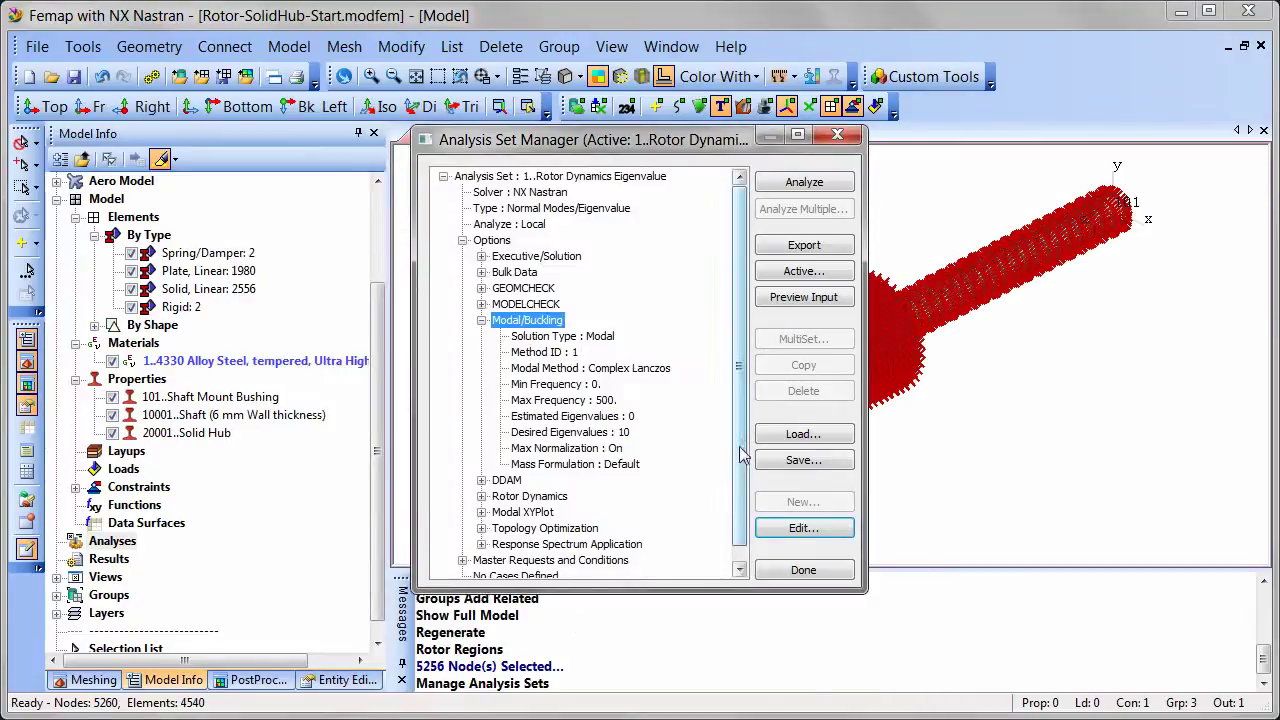
{"action": "left_click_drag", "start_coordinate": [743, 446], "coordinate": [743, 461]}
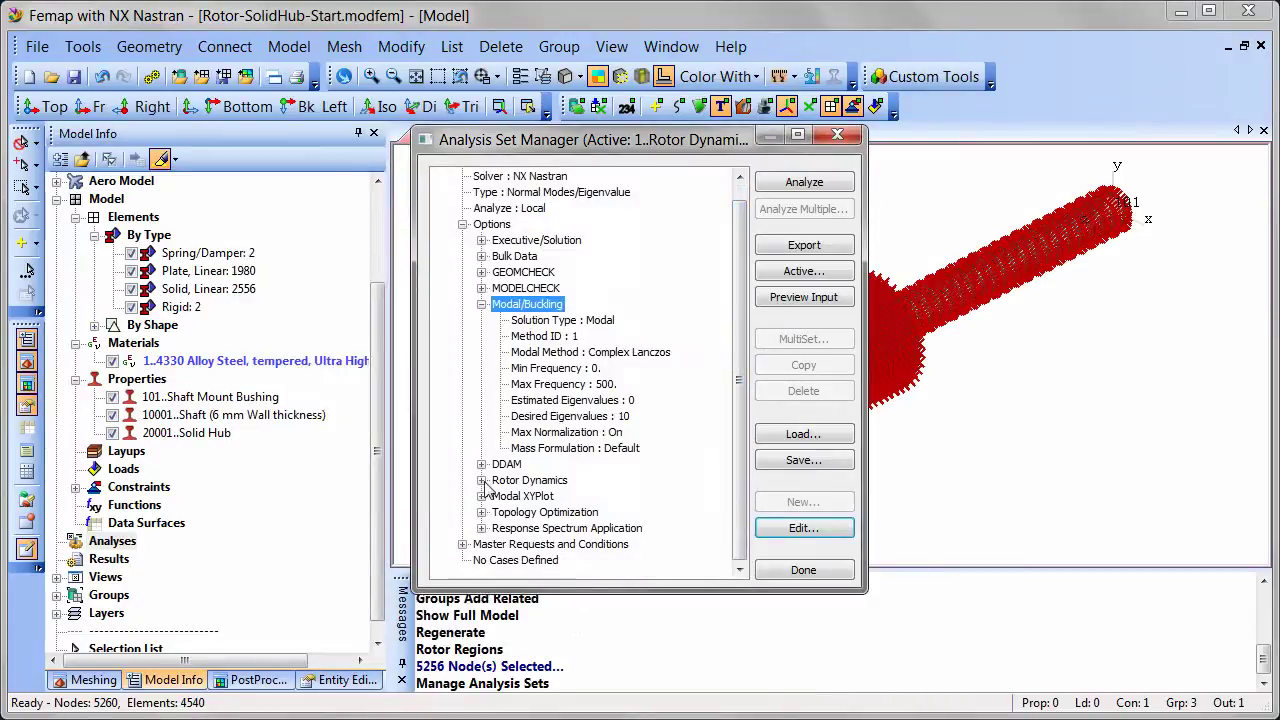
Enable rotor dynamics: step size 100, 250 steps, Hertz output, complex modes at 17000 rpm.
{"action": "left_click", "coordinate": [481, 480]}
{"action": "left_click", "coordinate": [527, 481]}
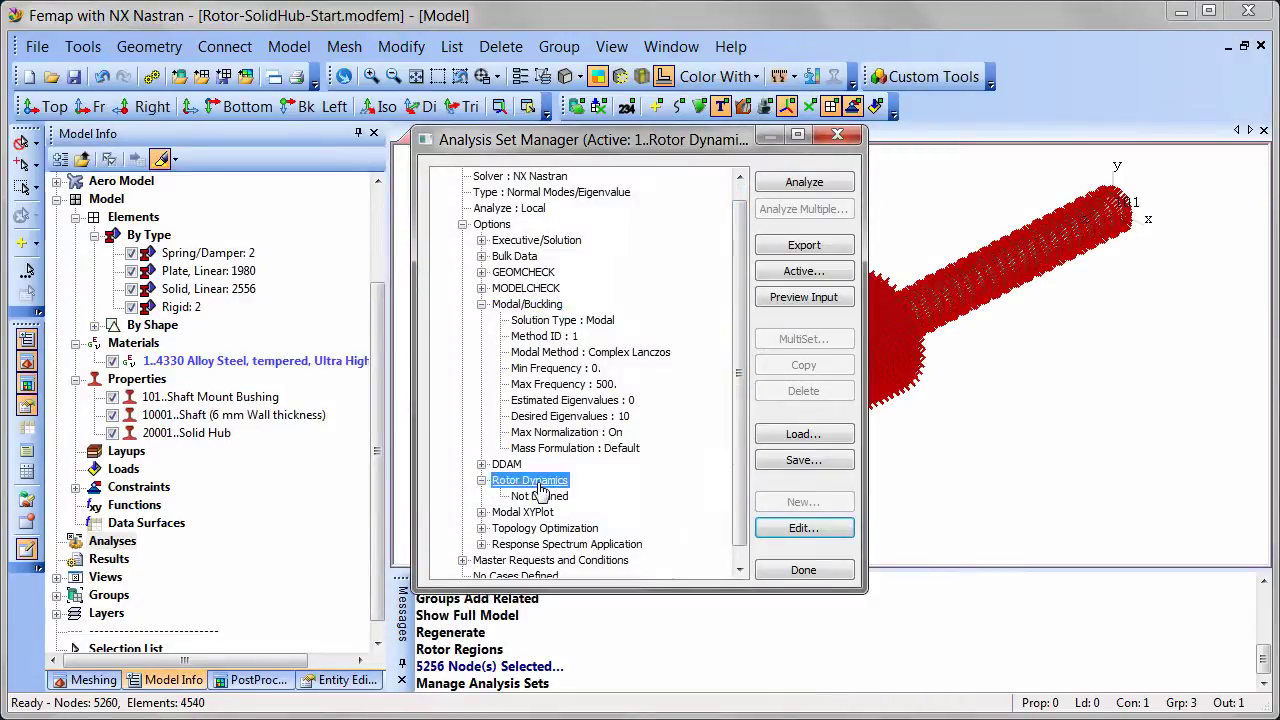
{"action": "left_click", "coordinate": [820, 536]}
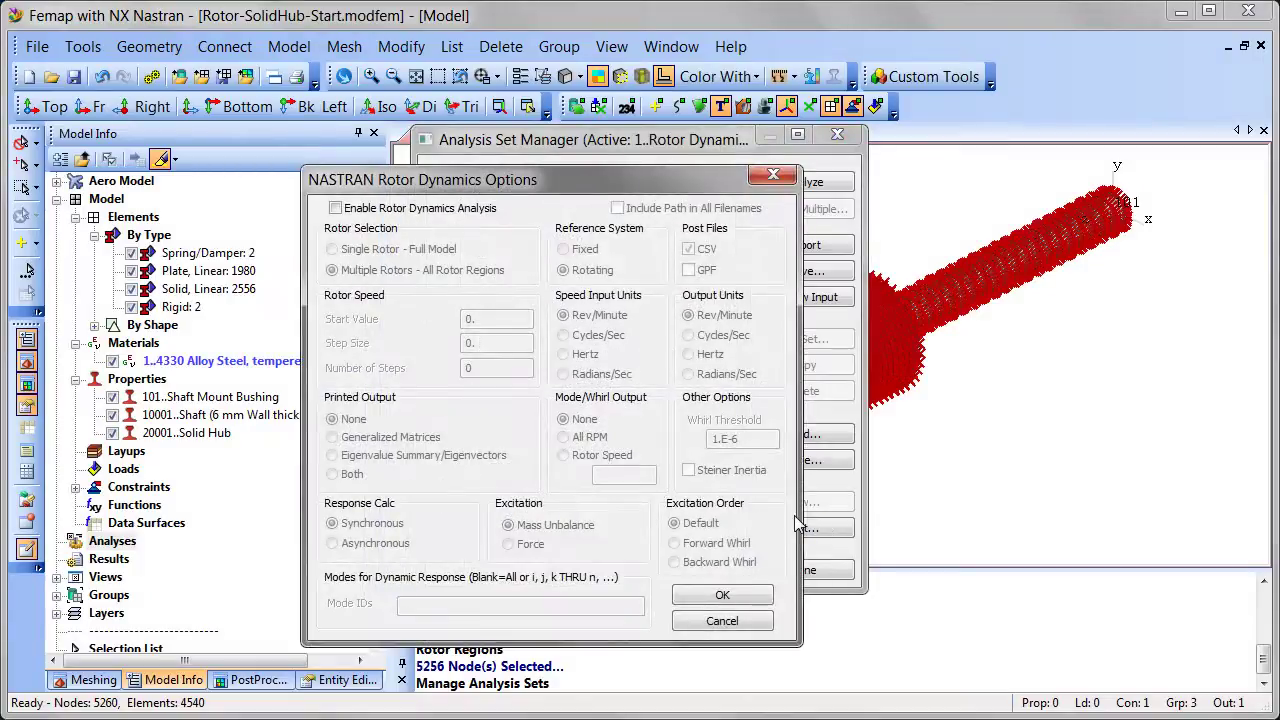
{"action": "left_click", "coordinate": [335, 208]}
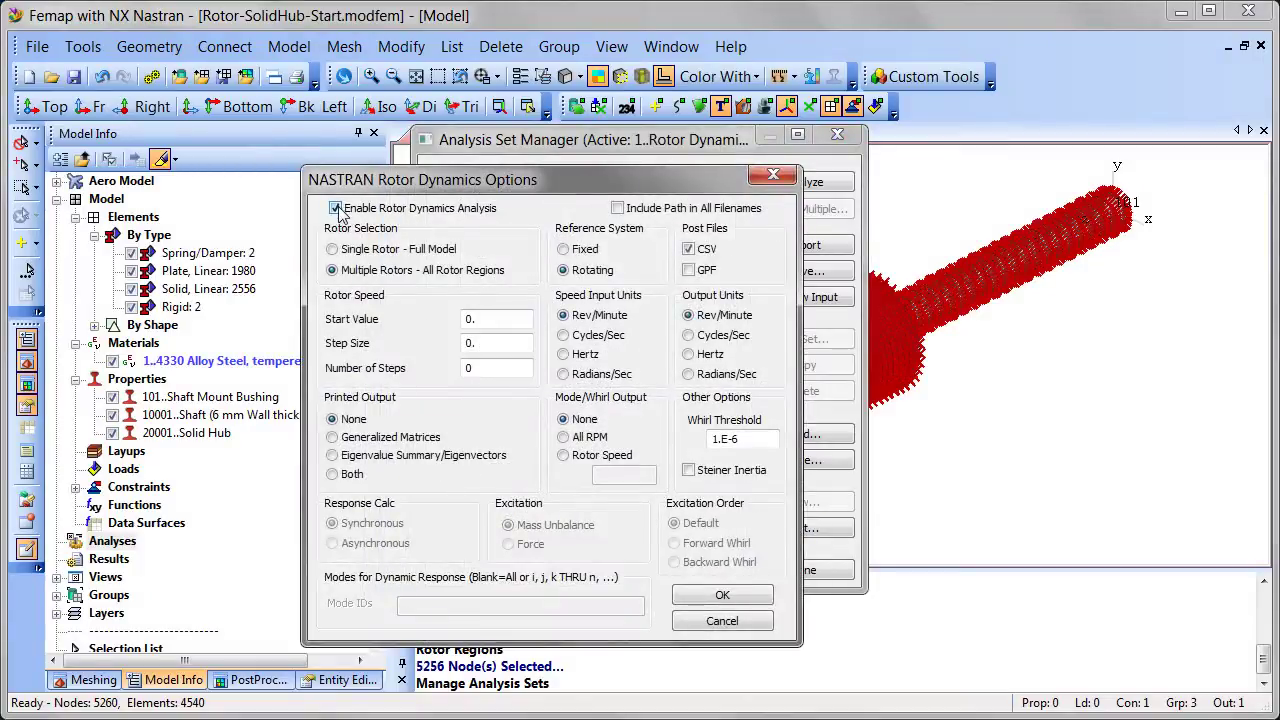
{"action": "type", "text": "100"}
{"action": "key", "text": "Tab"}
{"action": "type", "text": "250"}
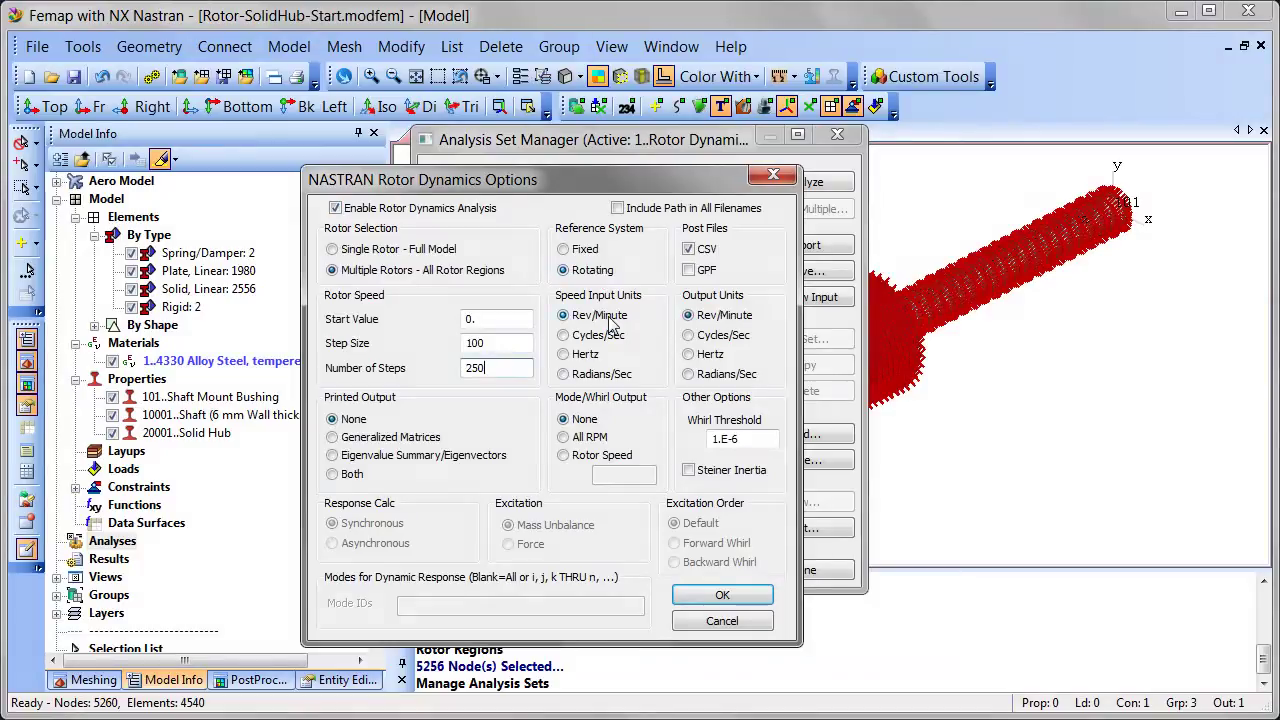
{"action": "left_click", "coordinate": [688, 355]}
{"action": "left_click", "coordinate": [564, 456]}
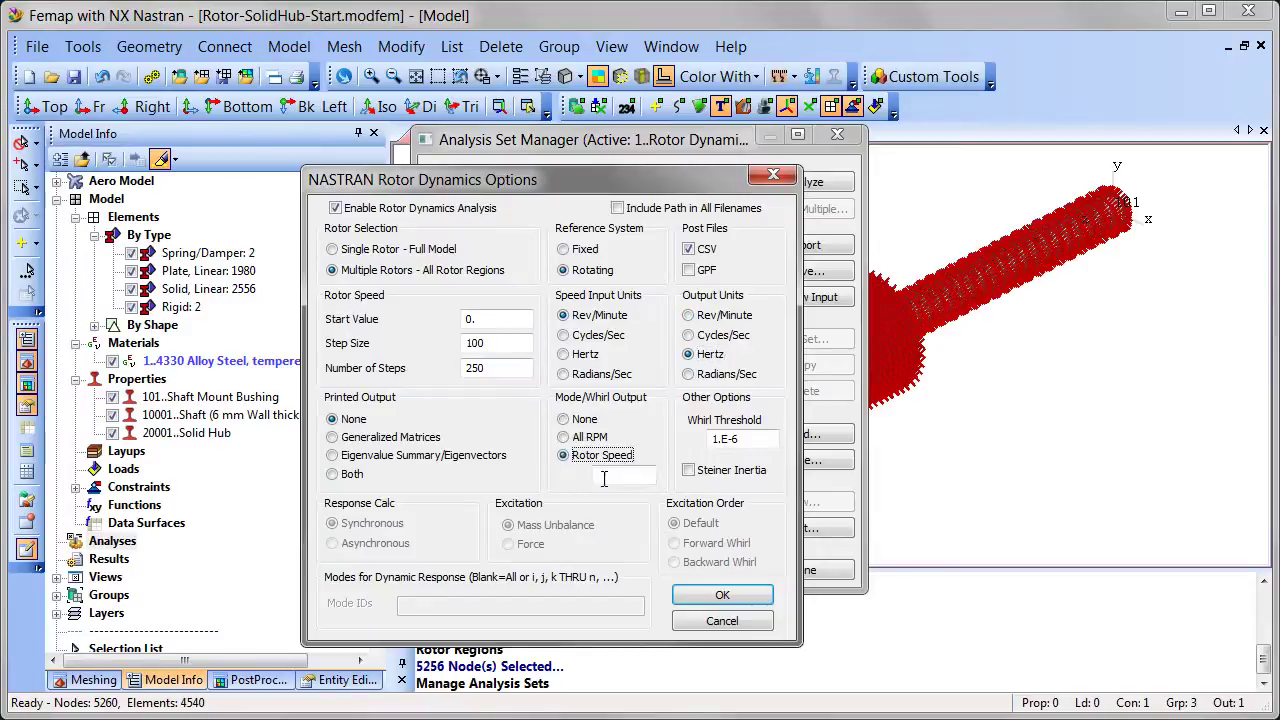
{"action": "left_click", "coordinate": [613, 476]}
{"action": "type", "text": "17000"}
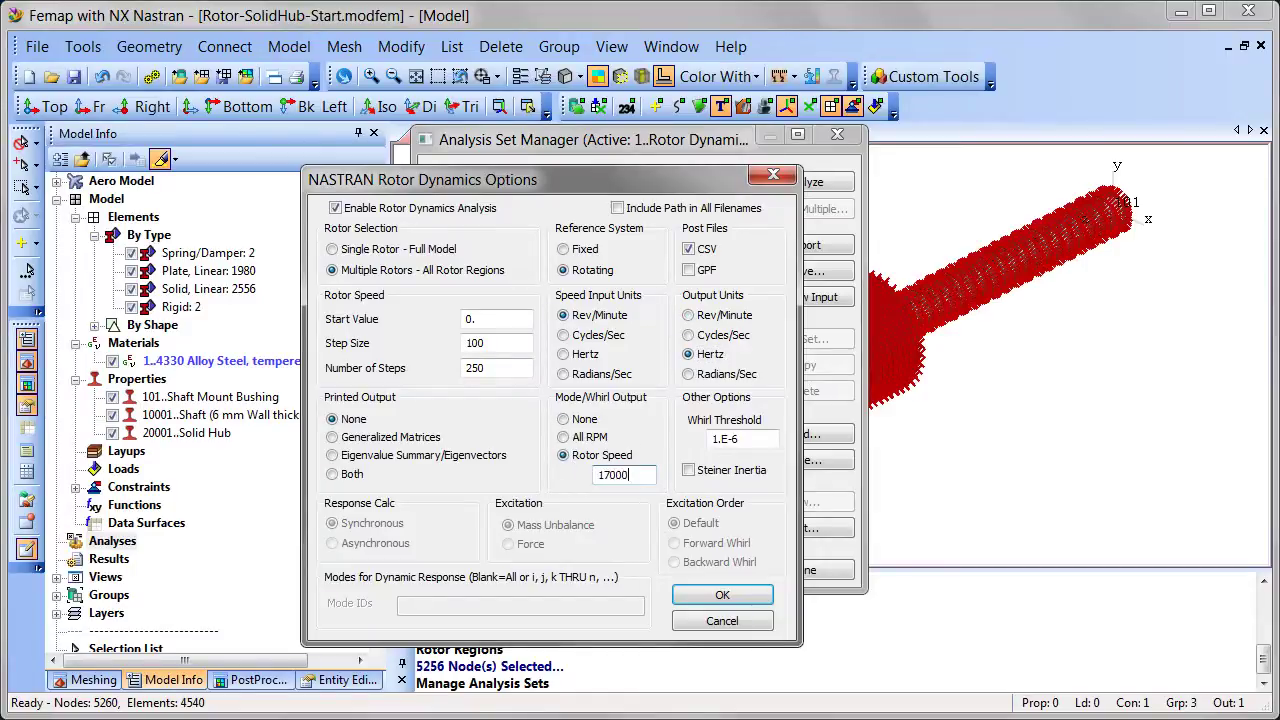
{"action": "left_click", "coordinate": [757, 598]}
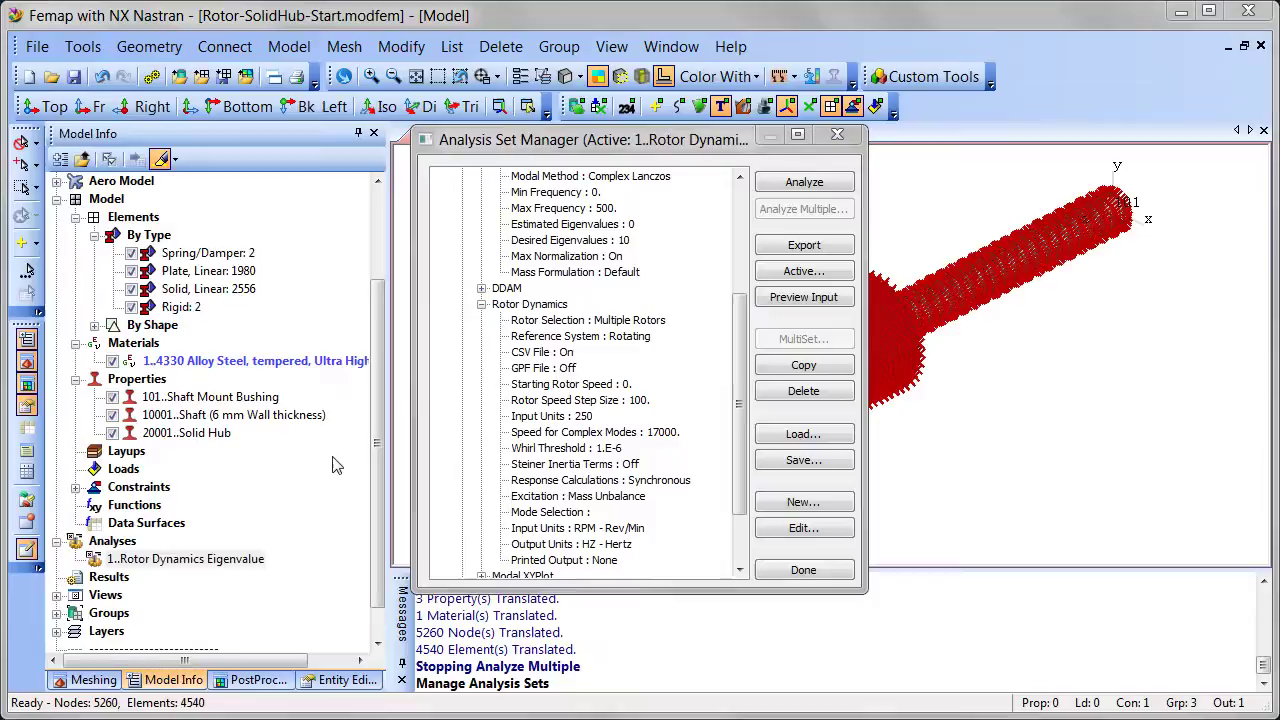
Run the Rotor Dynamics Eigenvalue analysis, follow the NX Nastran Analysis Monitor, then close it.
{"action": "left_click", "coordinate": [838, 192]}
{"action": "double_click", "coordinate": [237, 131]}
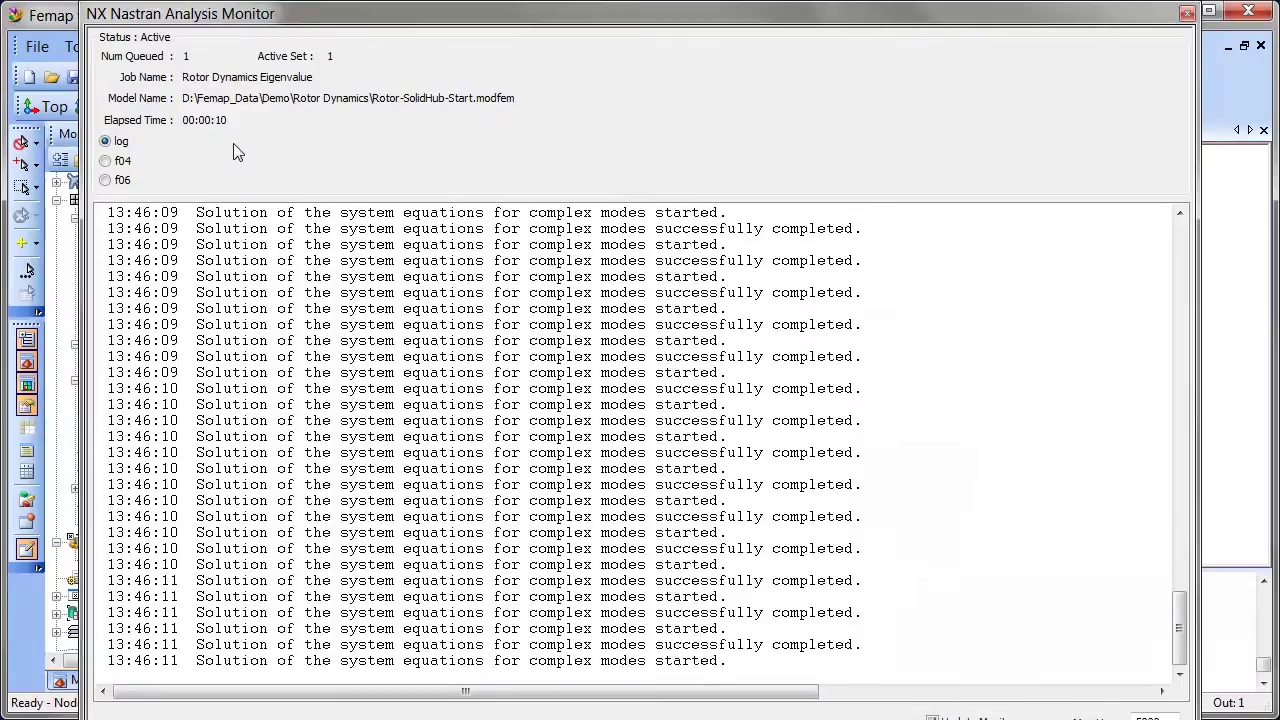
{"action": "left_click", "coordinate": [1187, 14]}
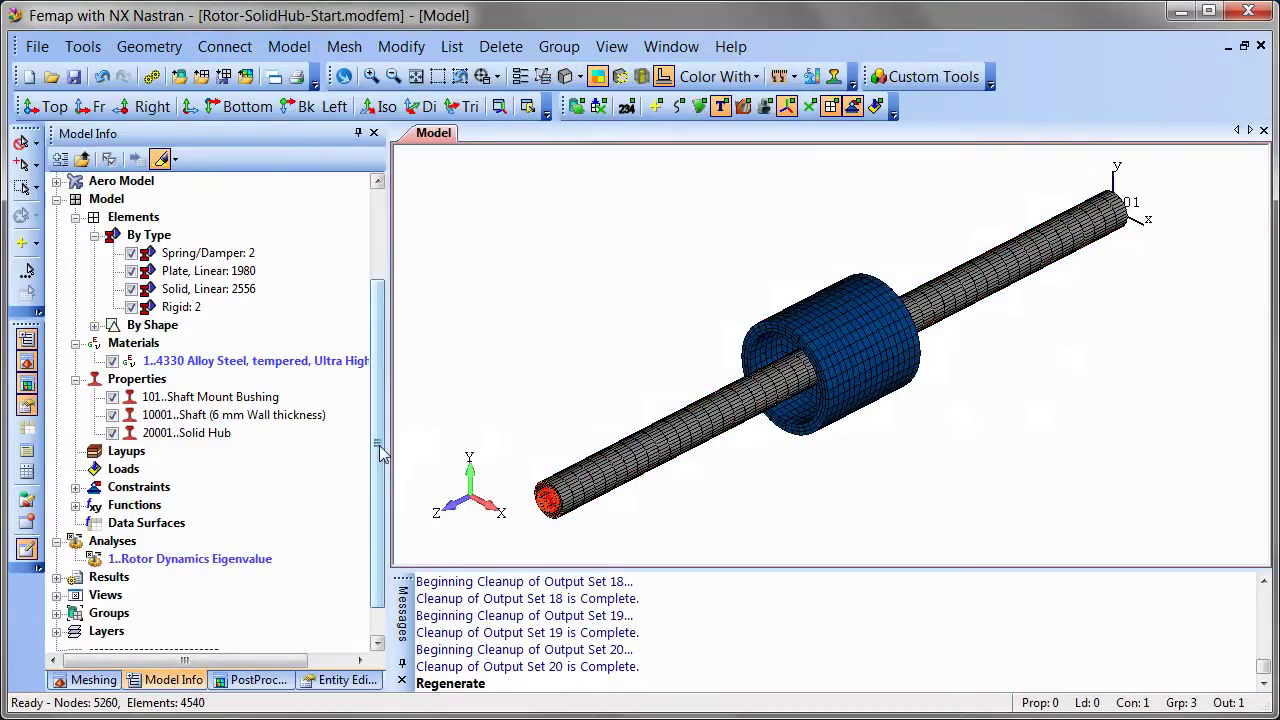
Make Mode 14 at 297.9012 Hz the active results set.
{"action": "left_click", "coordinate": [57, 523]}
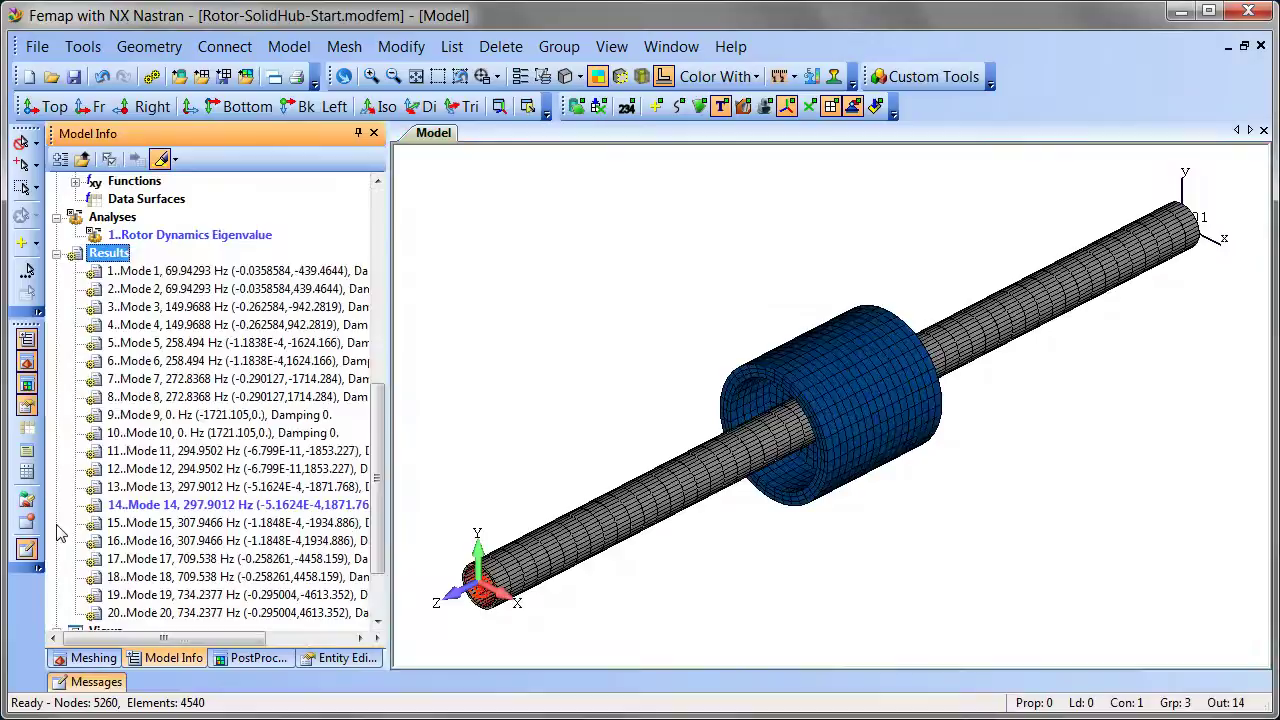
{"action": "left_click", "coordinate": [254, 512]}
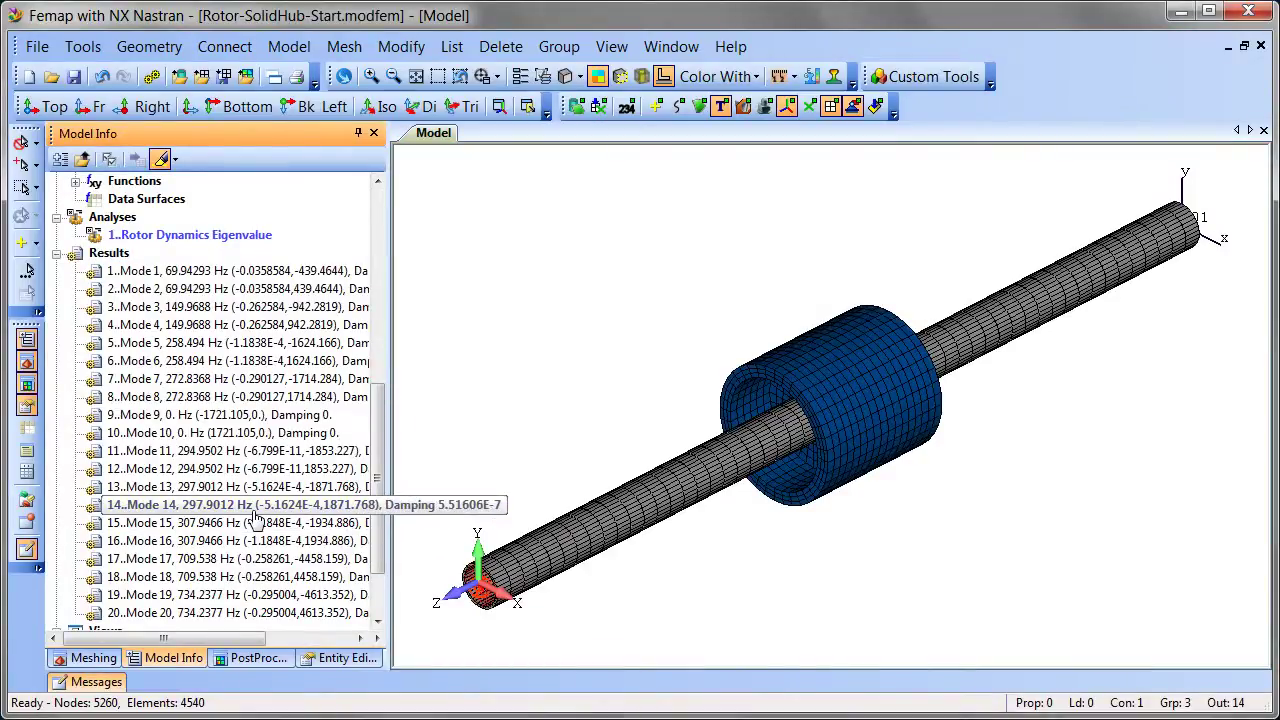
{"action": "left_click", "coordinate": [254, 511]}
Set the Deform output vector to 250 Complex Mode Shape with Deformed style.
{"action": "left_click", "coordinate": [258, 657]}
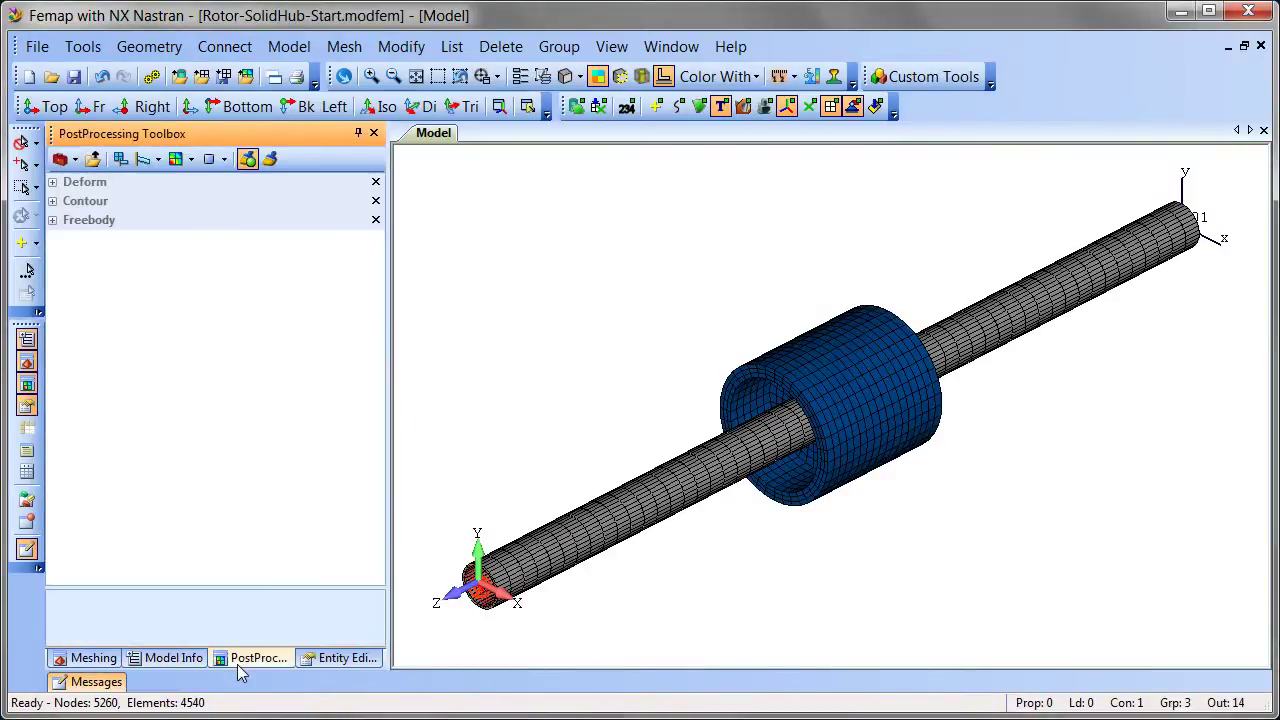
{"action": "left_click", "coordinate": [55, 183]}
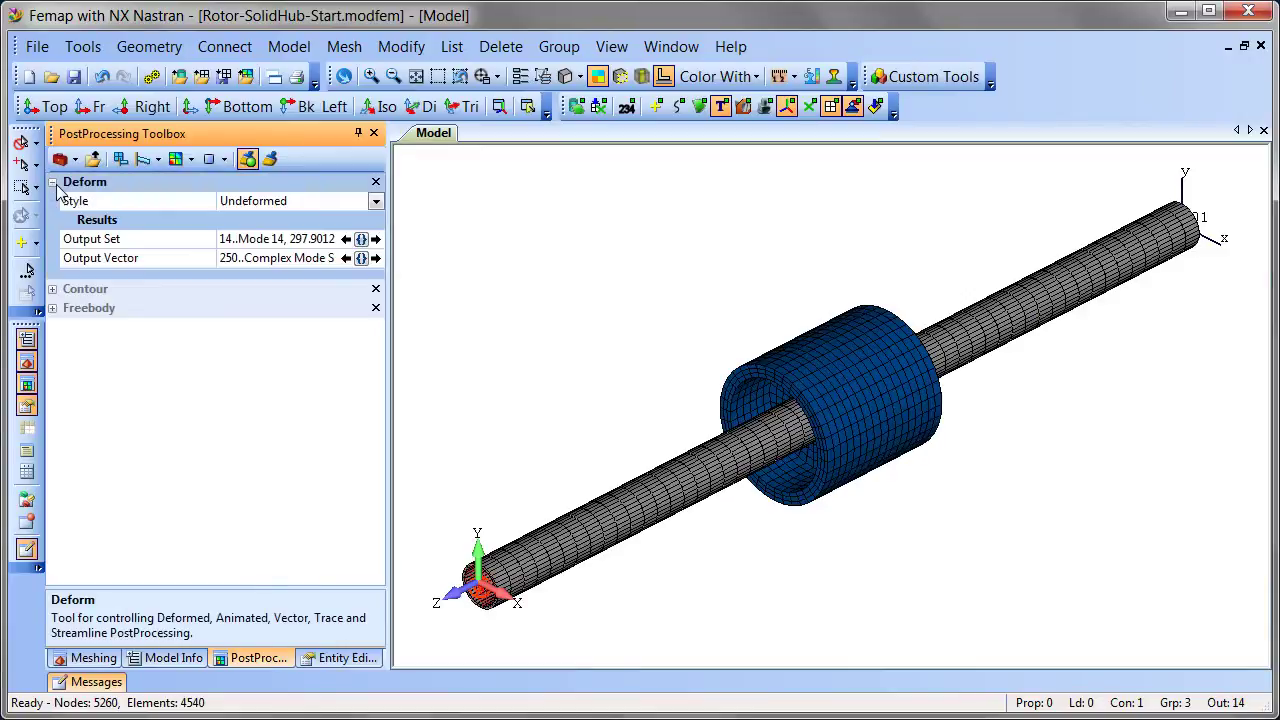
{"action": "left_click", "coordinate": [361, 258]}
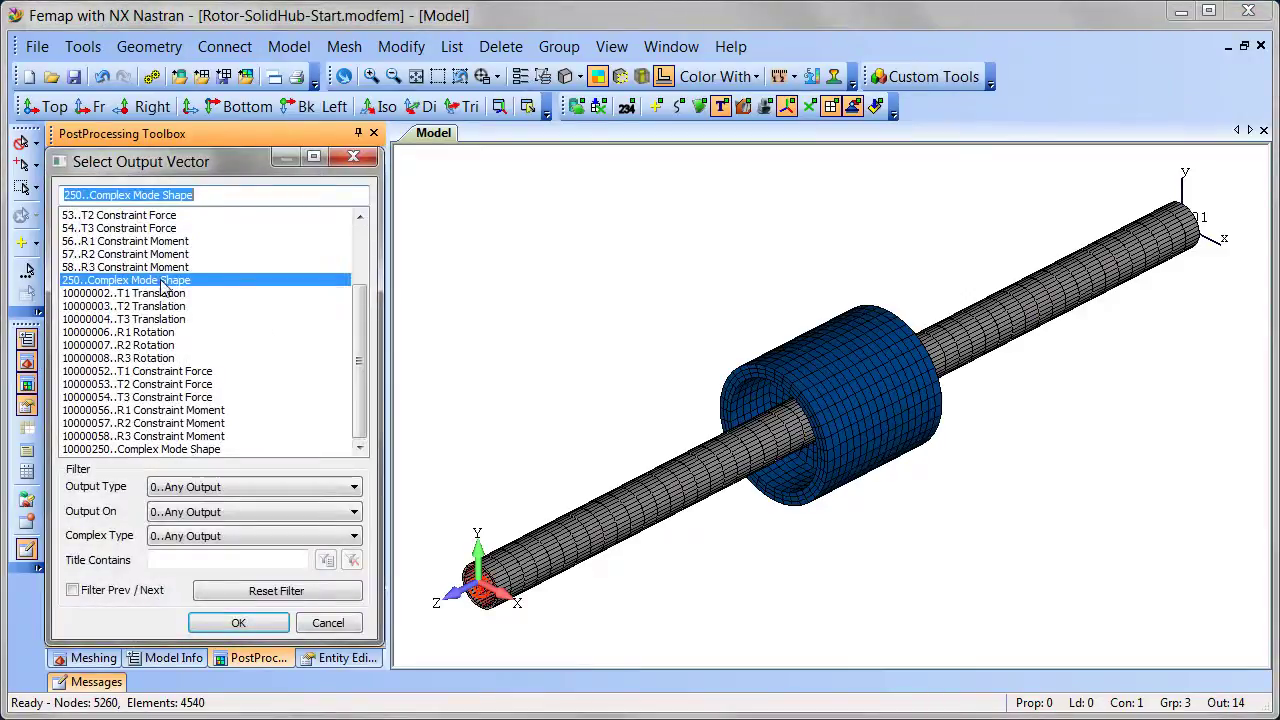
{"action": "left_click", "coordinate": [240, 622]}
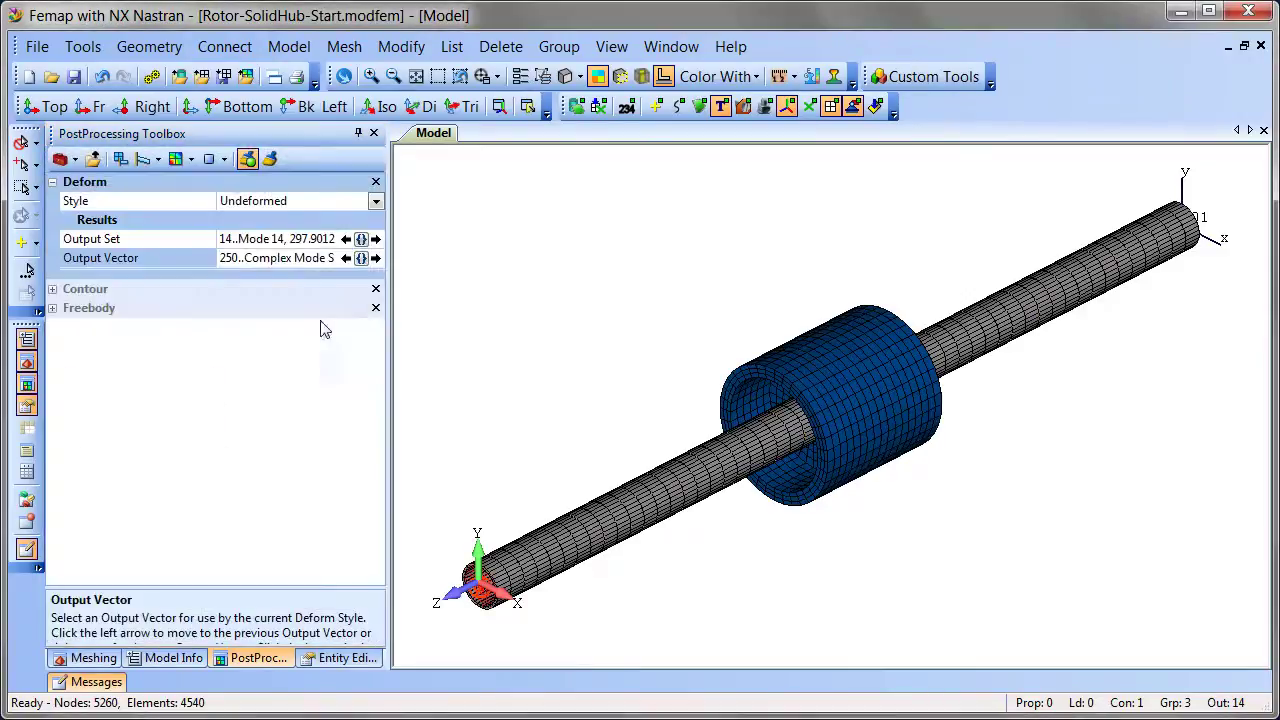
{"action": "left_click", "coordinate": [376, 201]}
{"action": "left_click", "coordinate": [305, 250]}
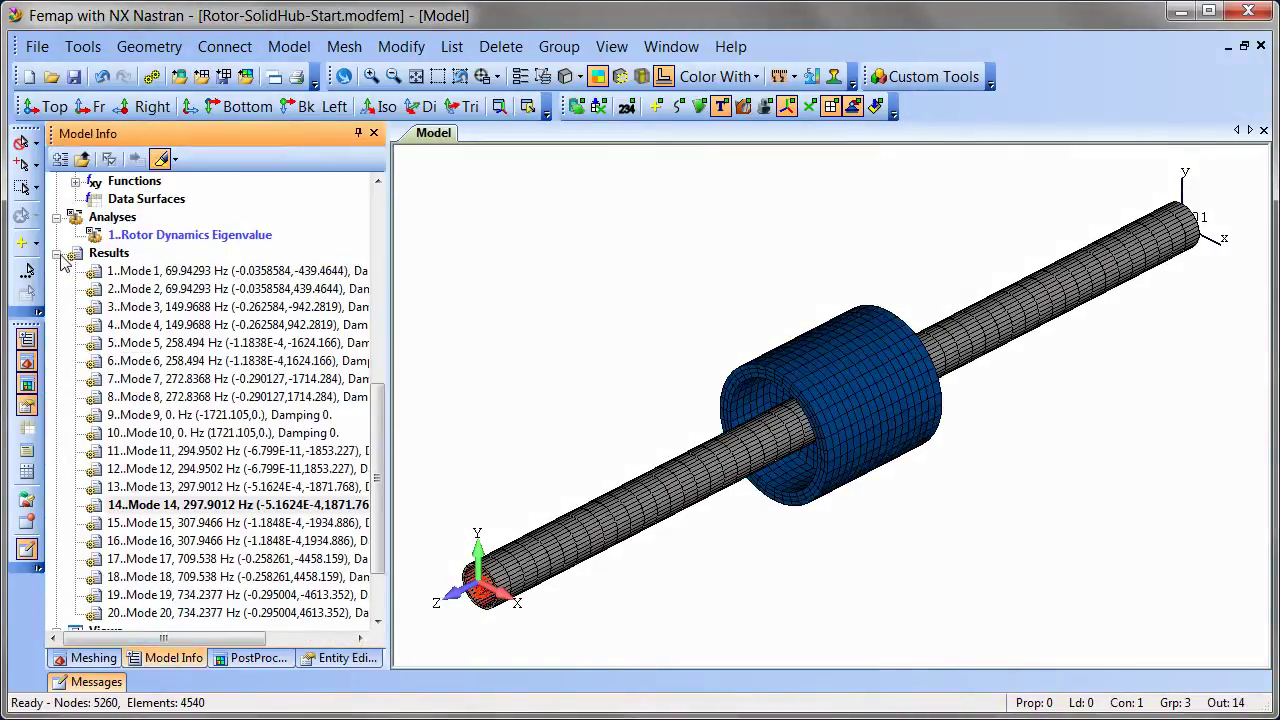
Show functions 3 and 4, the Solution 1 1P and 2P lines, as an XY plot.
{"action": "left_click", "coordinate": [58, 254]}
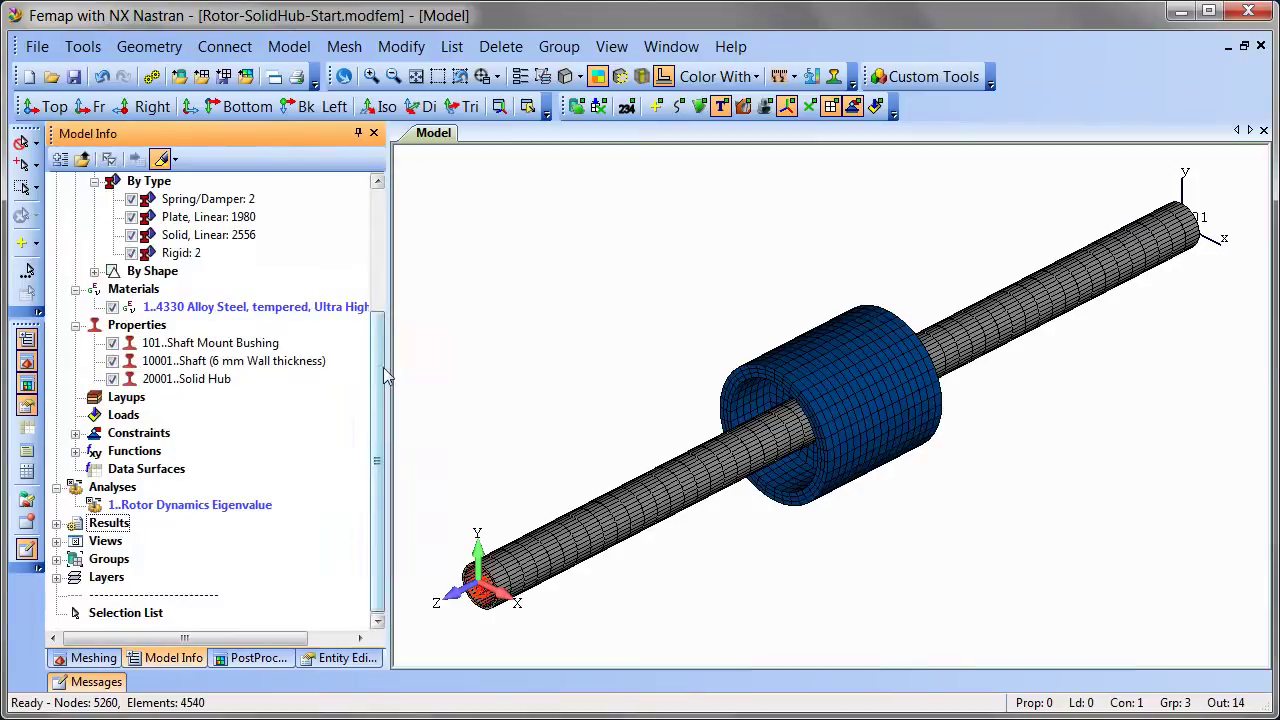
{"action": "left_click", "coordinate": [75, 451]}
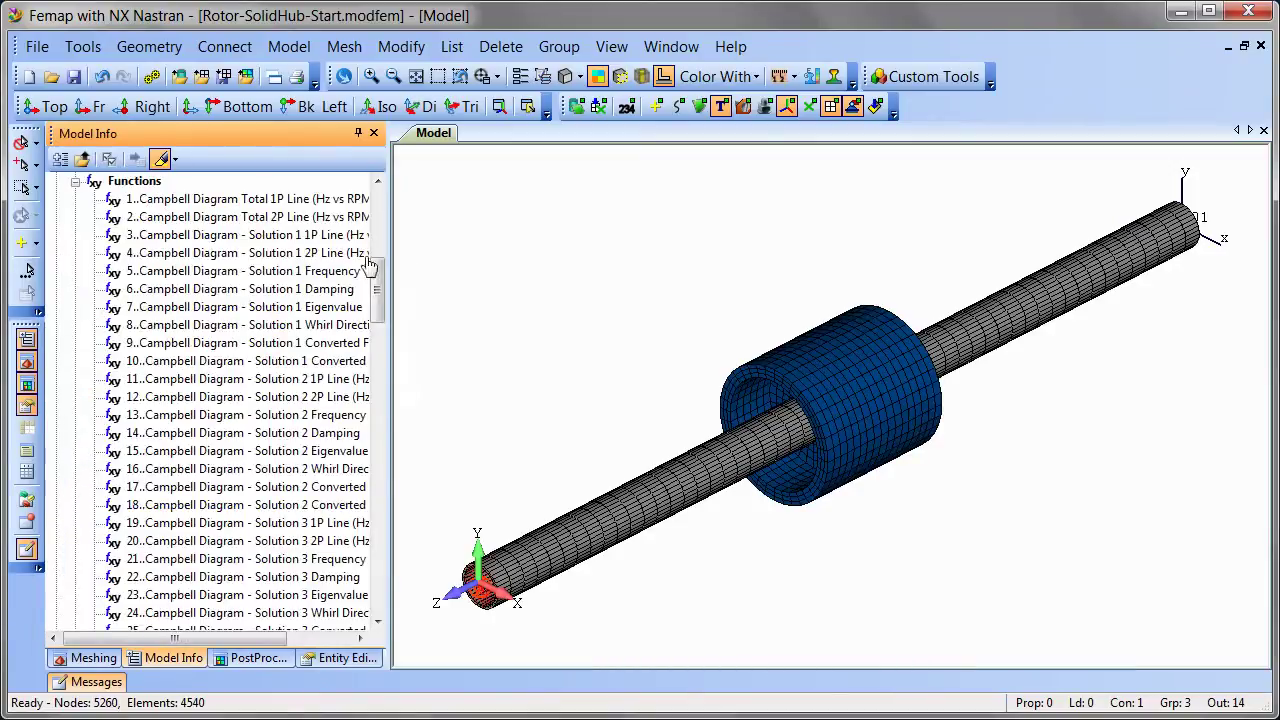
{"action": "left_click", "coordinate": [328, 243]}
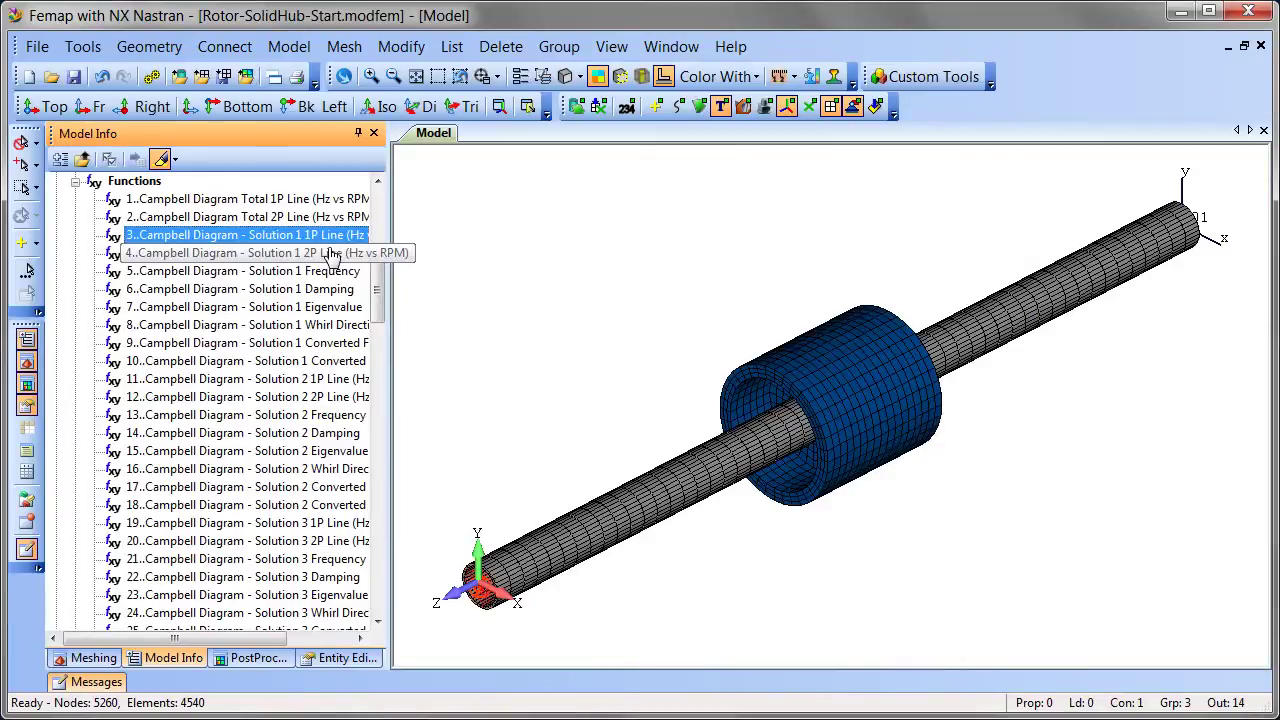
{"action": "left_click", "coordinate": [331, 258], "text": "shift"}
{"action": "right_click", "coordinate": [331, 258]}
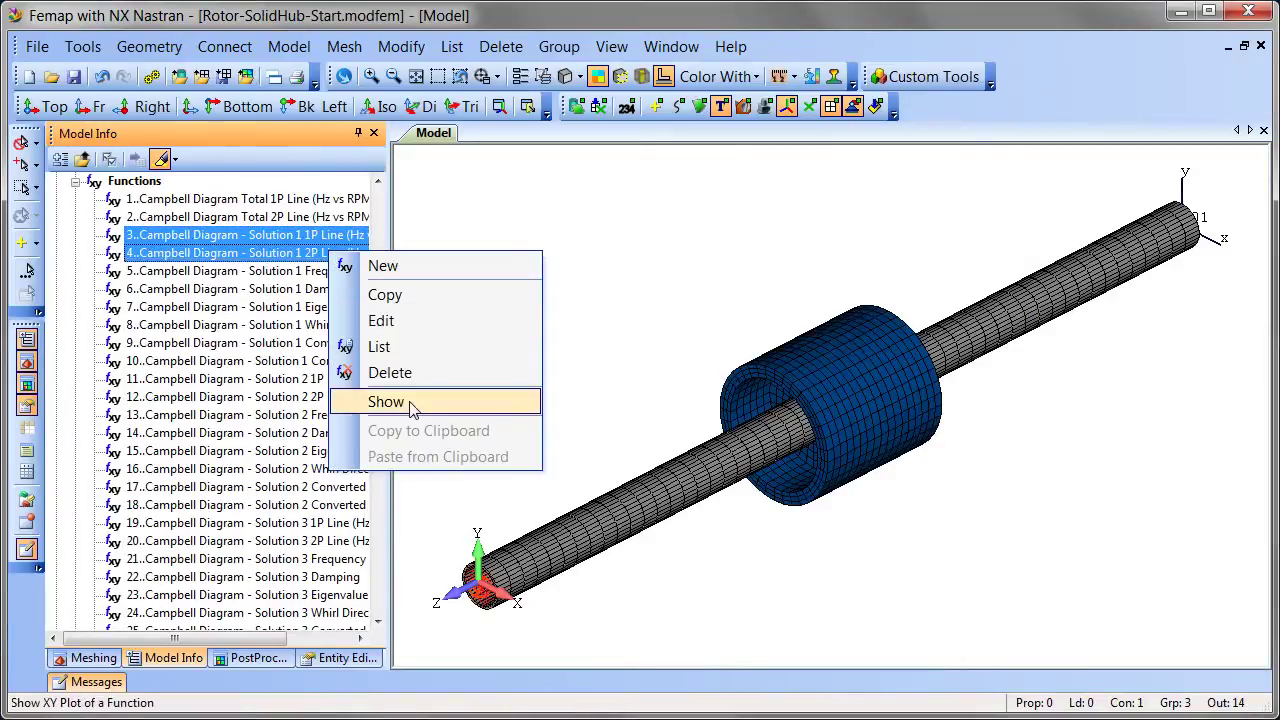
{"action": "left_click", "coordinate": [360, 407]}
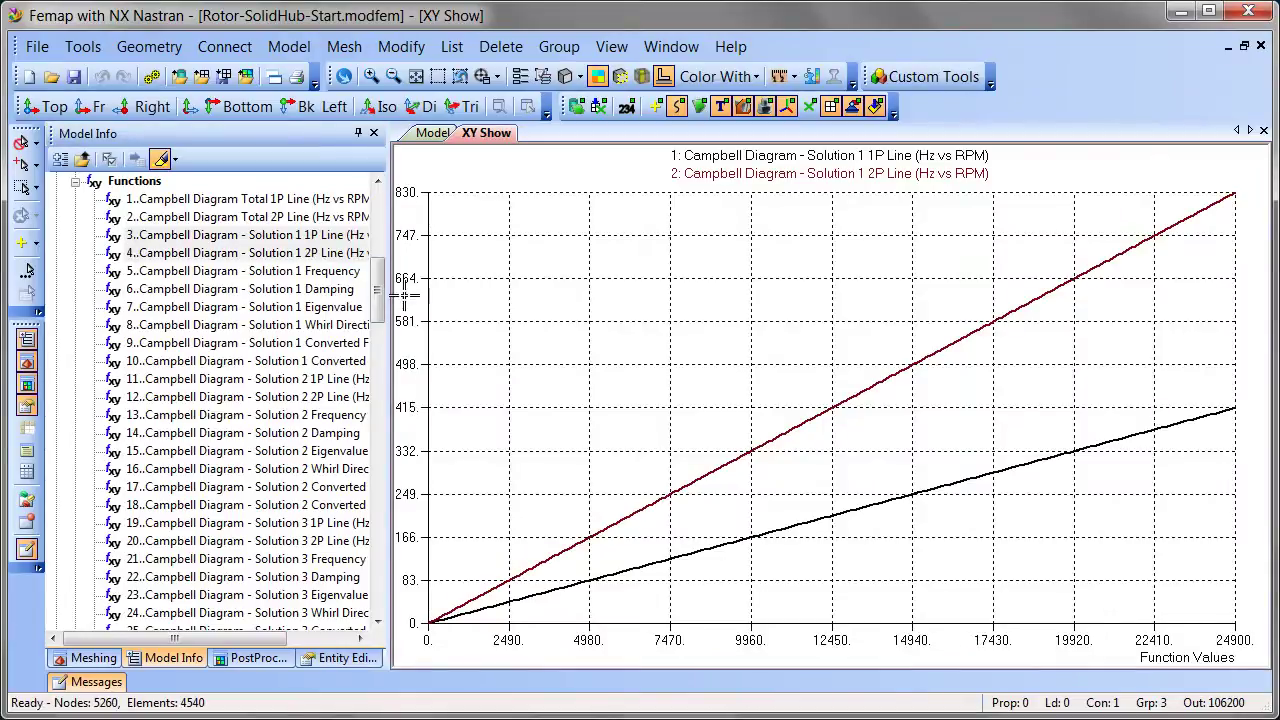
Show the Solution 1–5 Frequency functions (5, 13, 21, 29, 37) on the Campbell plot.
{"action": "left_click_drag", "start_coordinate": [352, 243], "coordinate": [352, 285]}
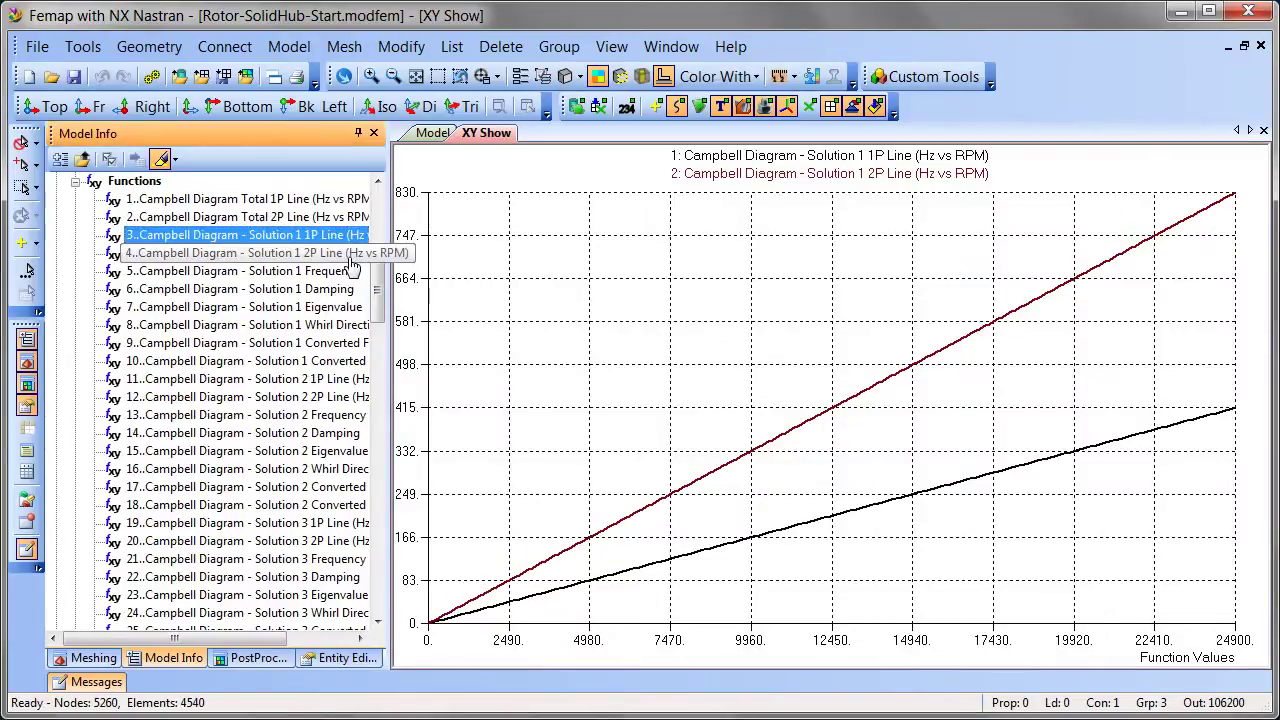
{"action": "left_click", "coordinate": [330, 415], "text": "ctrl"}
{"action": "left_click", "coordinate": [330, 559], "text": "ctrl"}
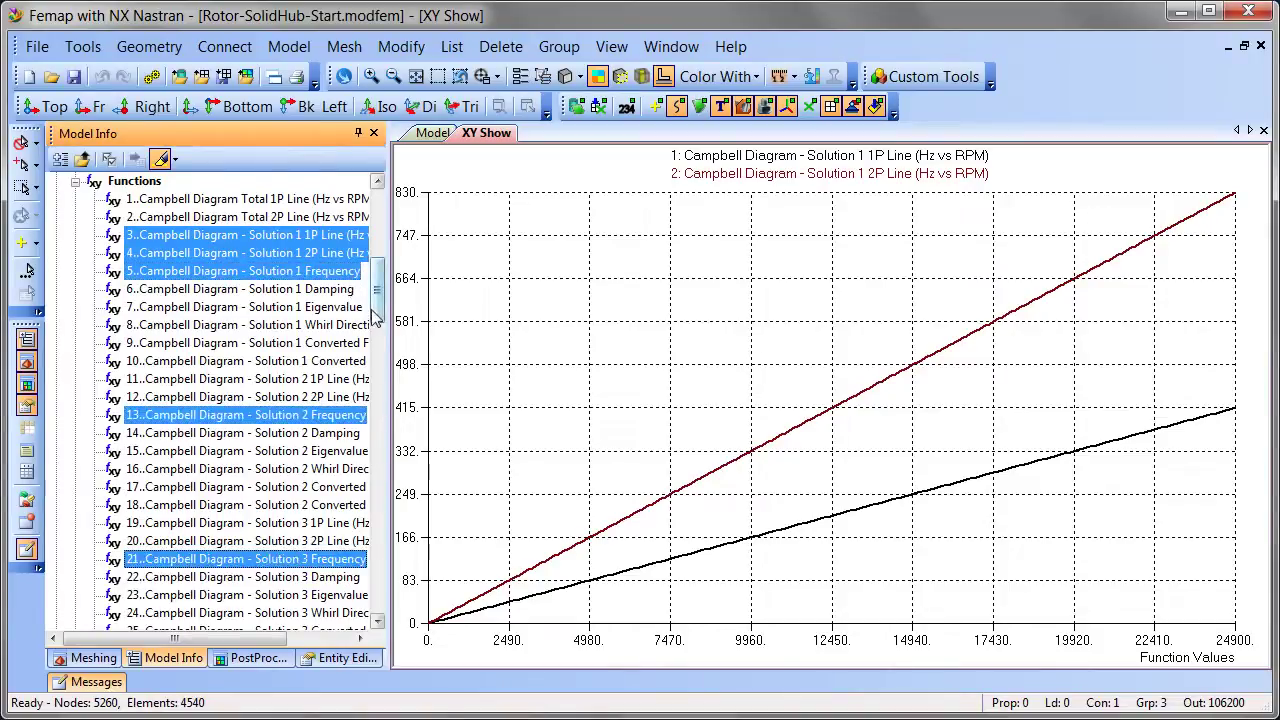
{"action": "left_click_drag", "start_coordinate": [378, 312], "coordinate": [380, 358]}
{"action": "left_click", "coordinate": [330, 379], "text": "ctrl"}
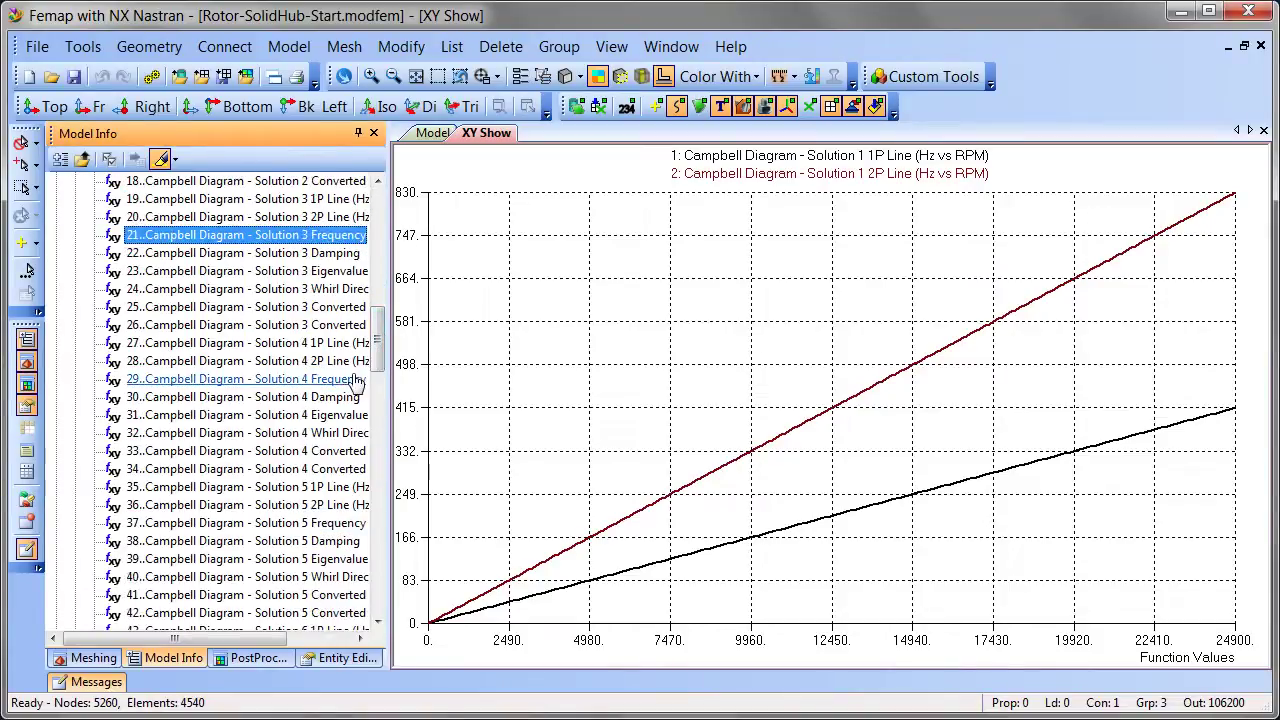
{"action": "left_click", "coordinate": [338, 523], "text": "ctrl"}
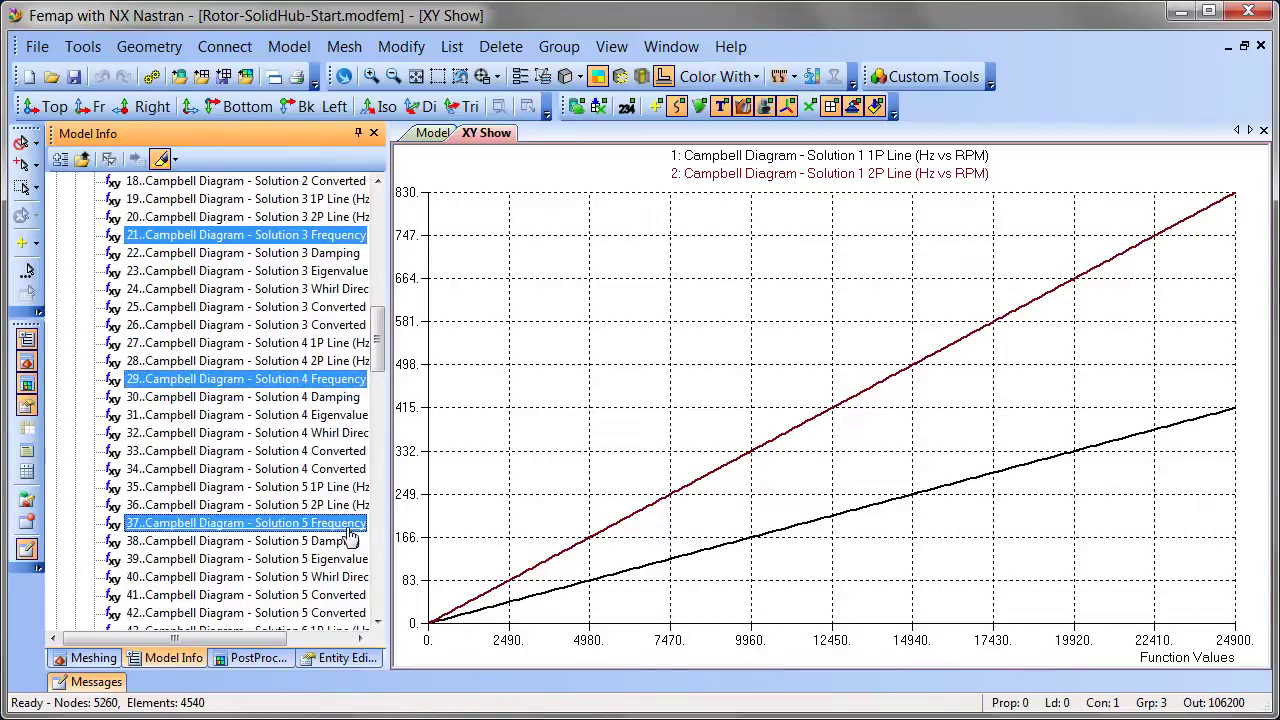
{"action": "right_click", "coordinate": [350, 537]}
{"action": "left_click", "coordinate": [420, 457]}
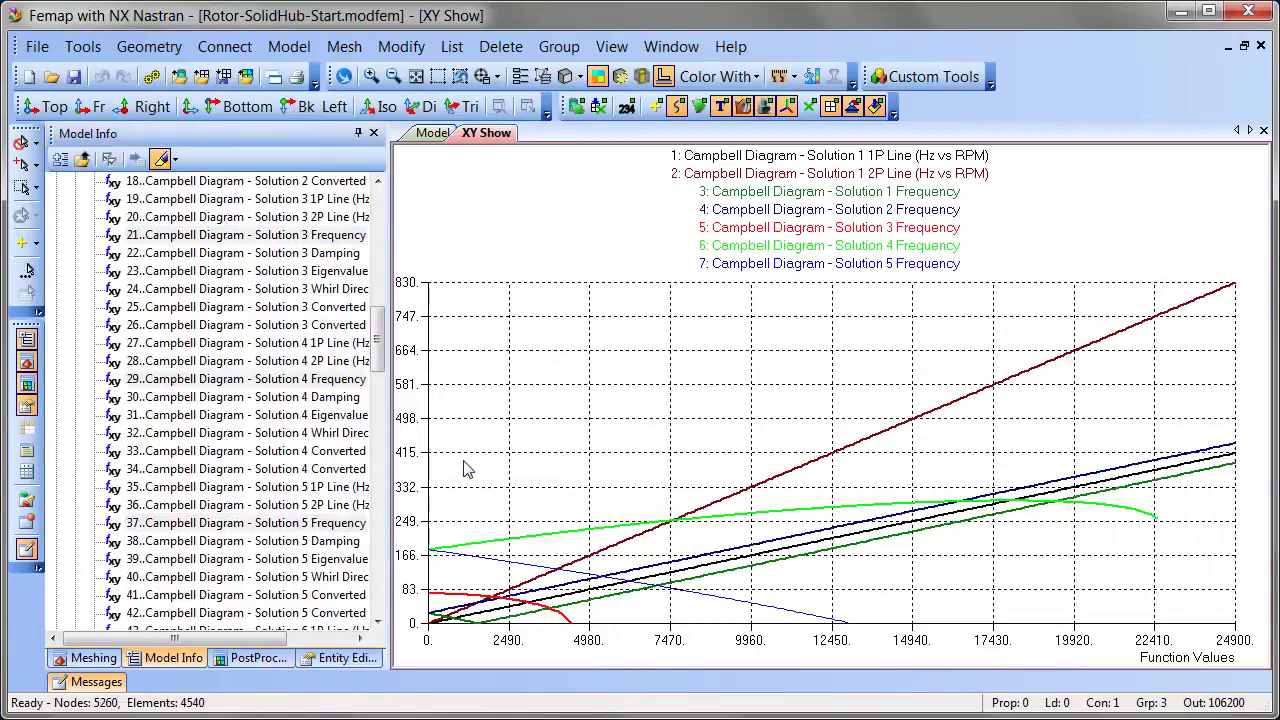